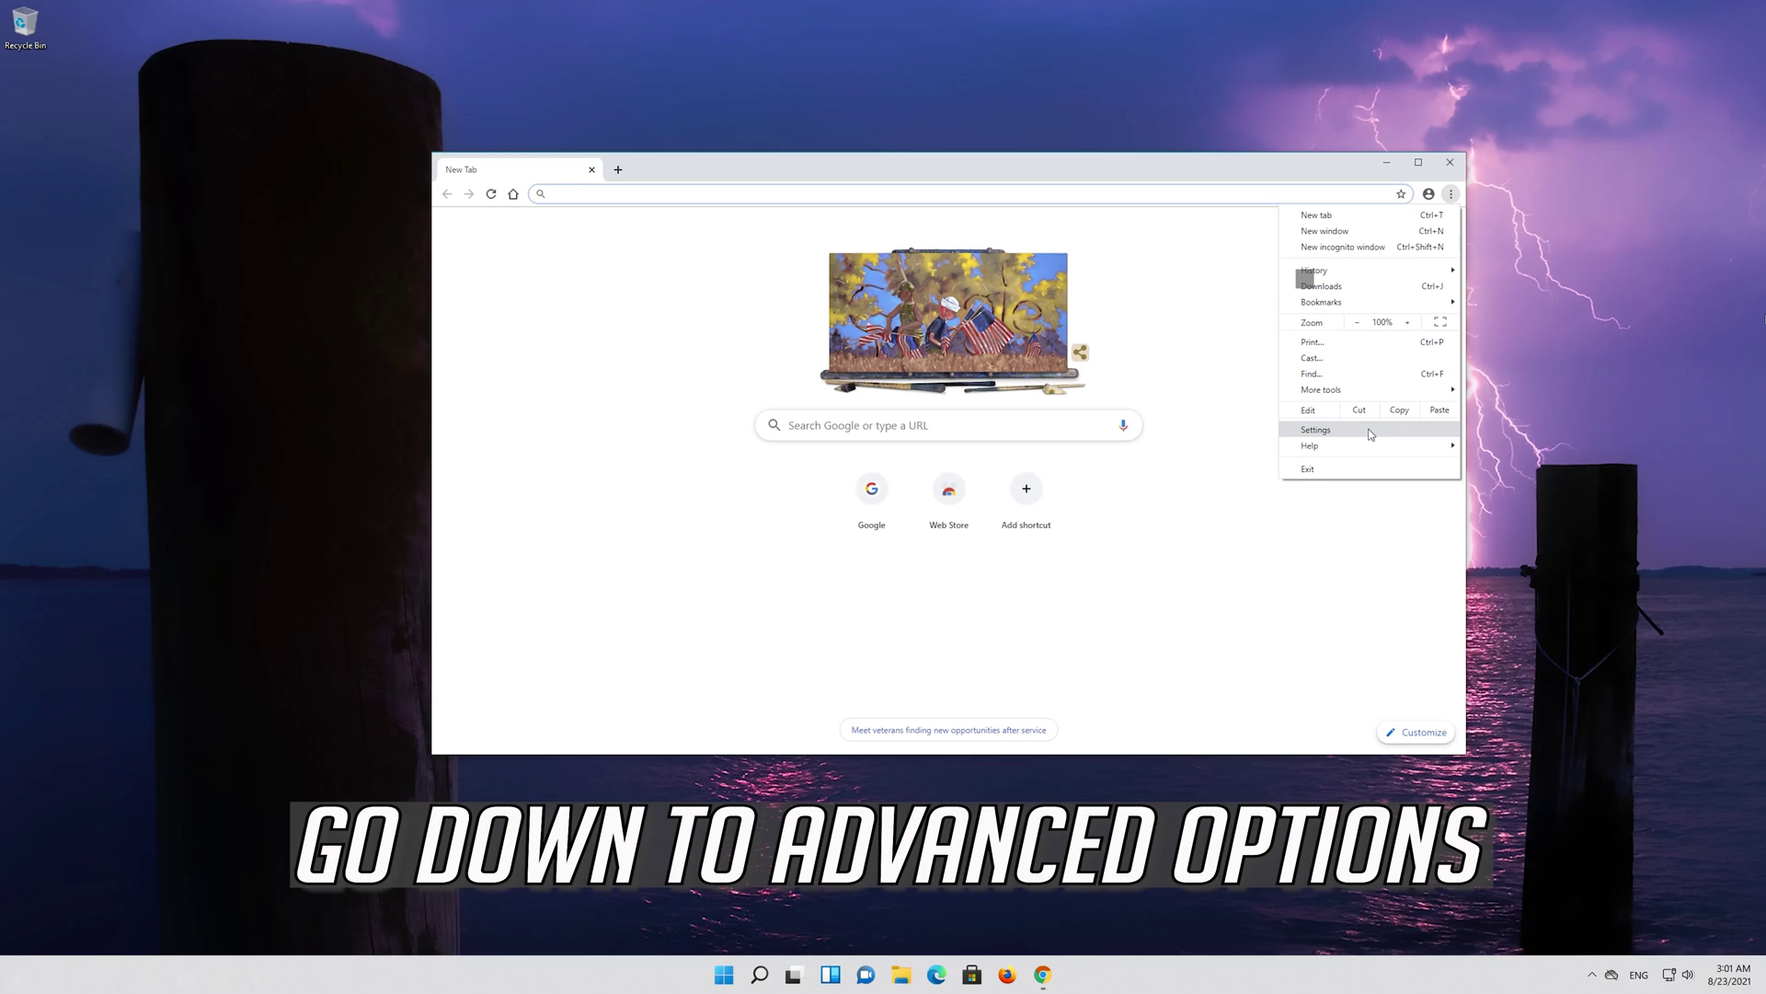
# Open the Clear browsing data options from the browser's advanced Privacy and security settings
pyautogui.click(1371, 434)
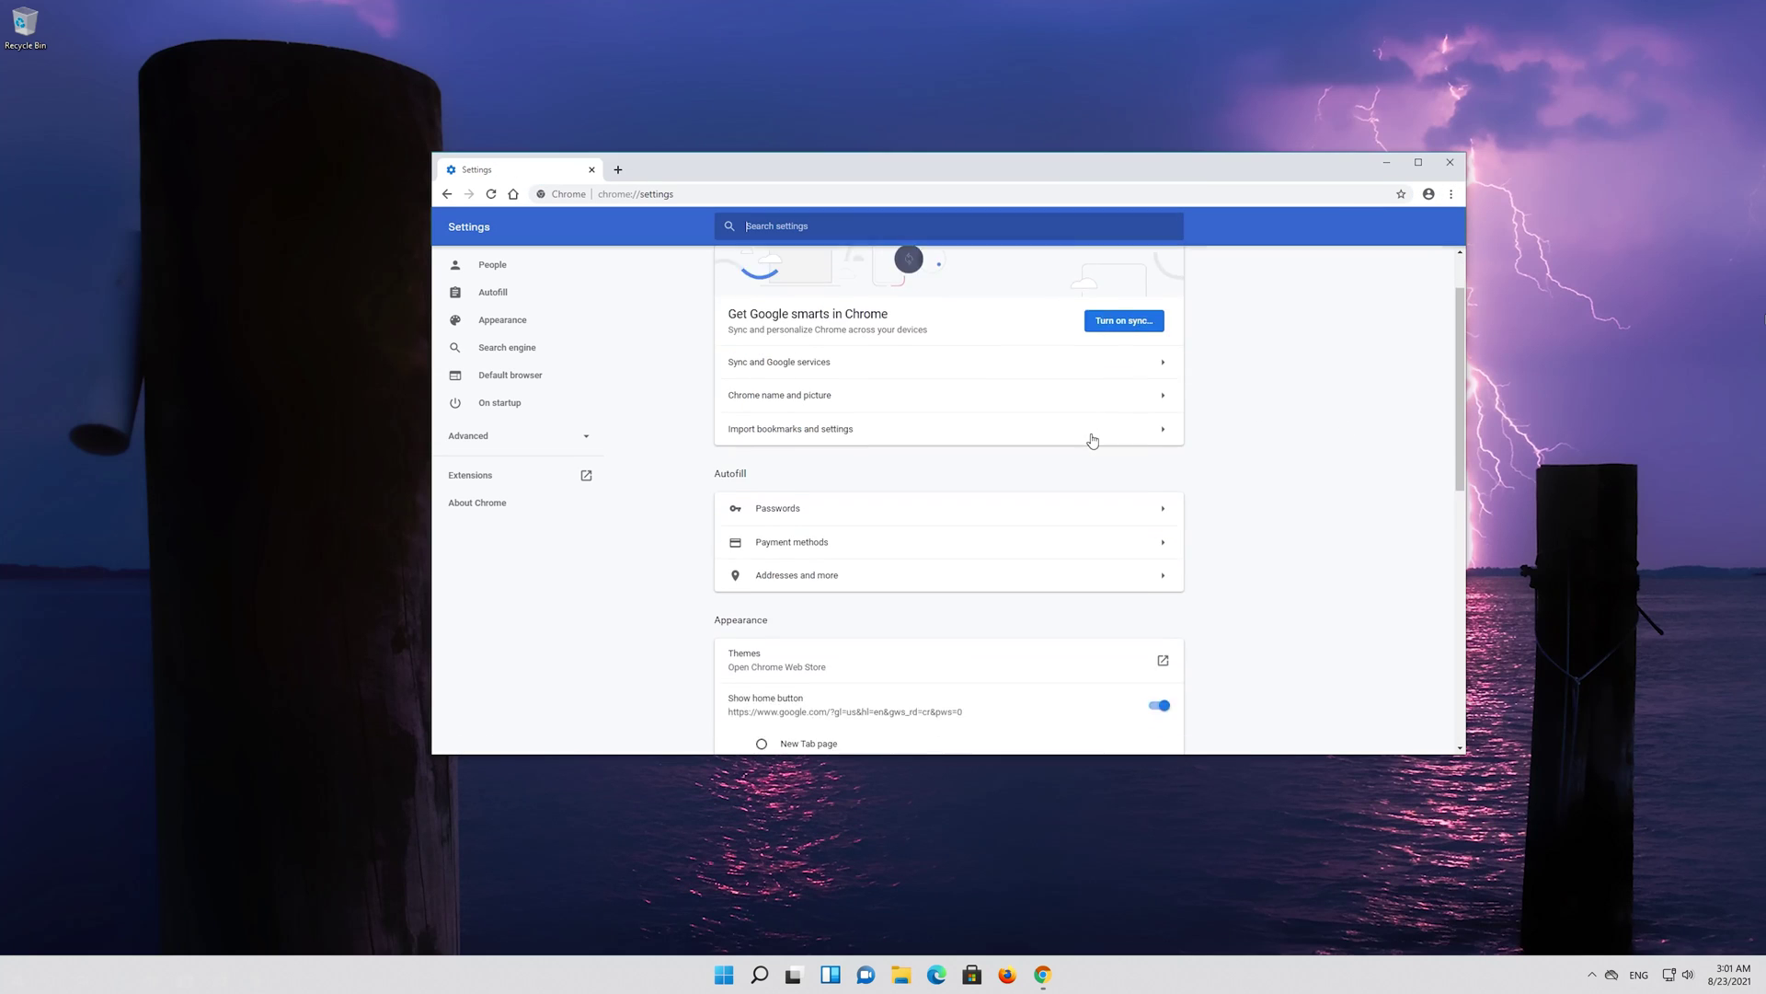
pyautogui.scroll(-5, 1093, 440)
pyautogui.scroll(-3, 1092, 436)
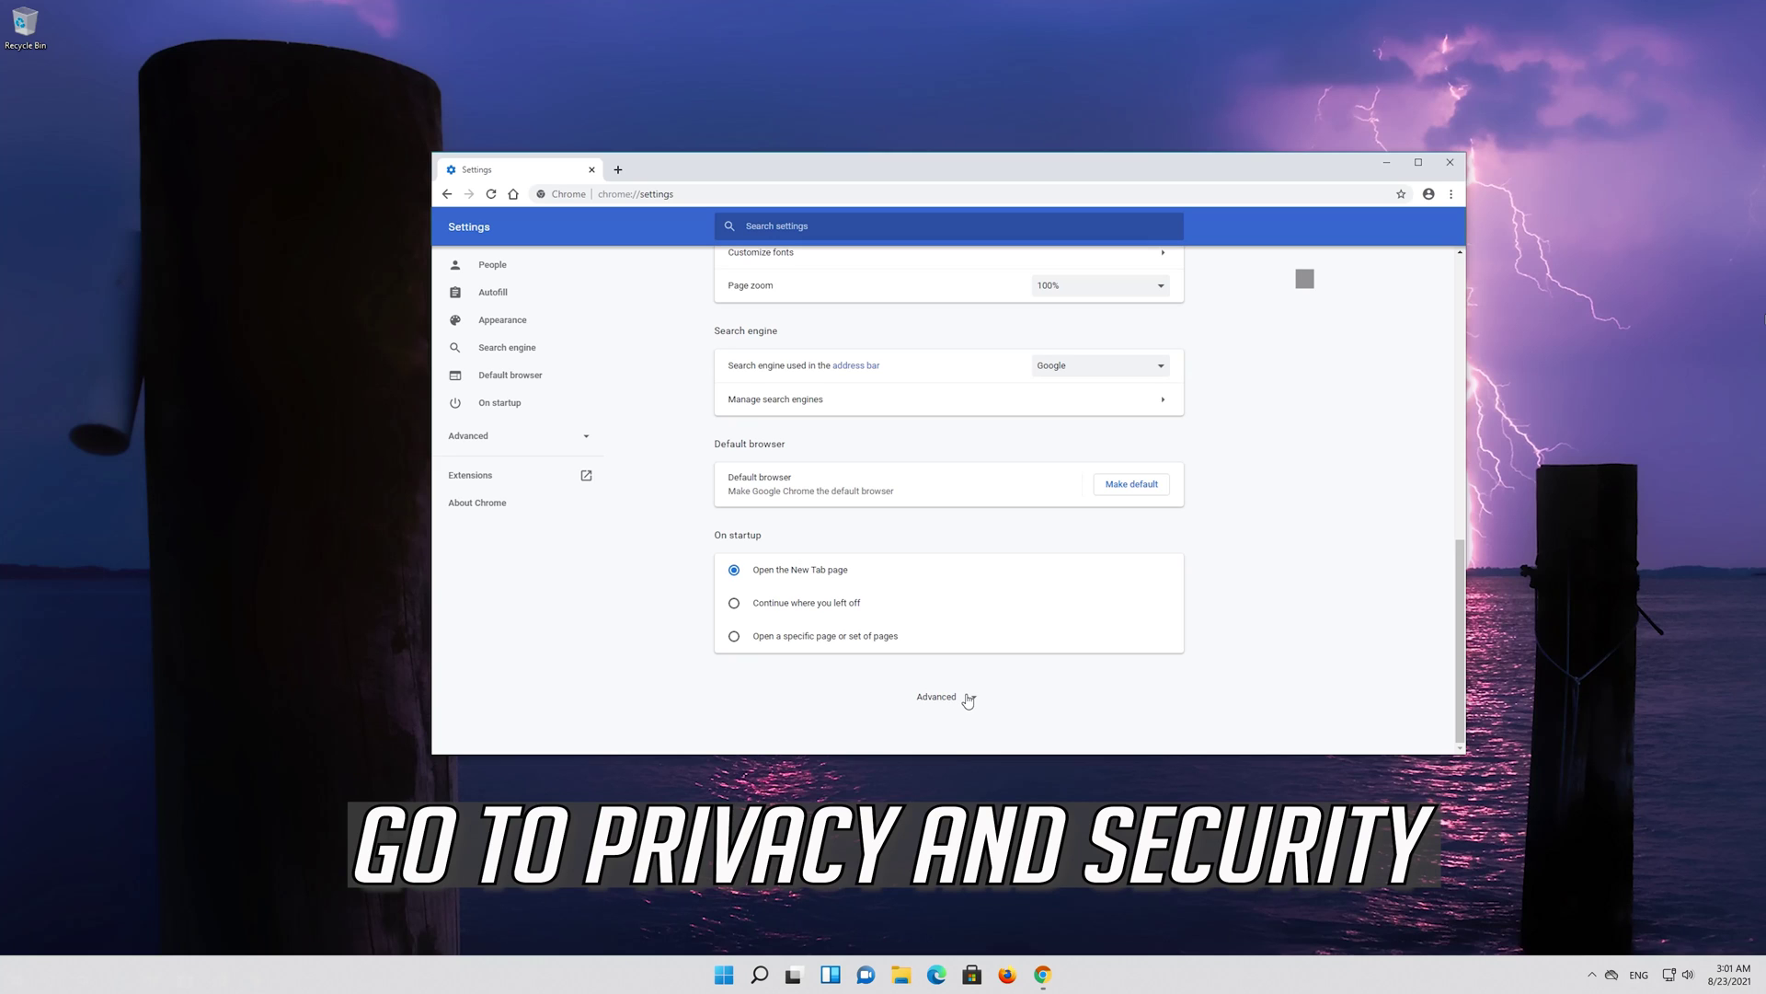
pyautogui.click(969, 699)
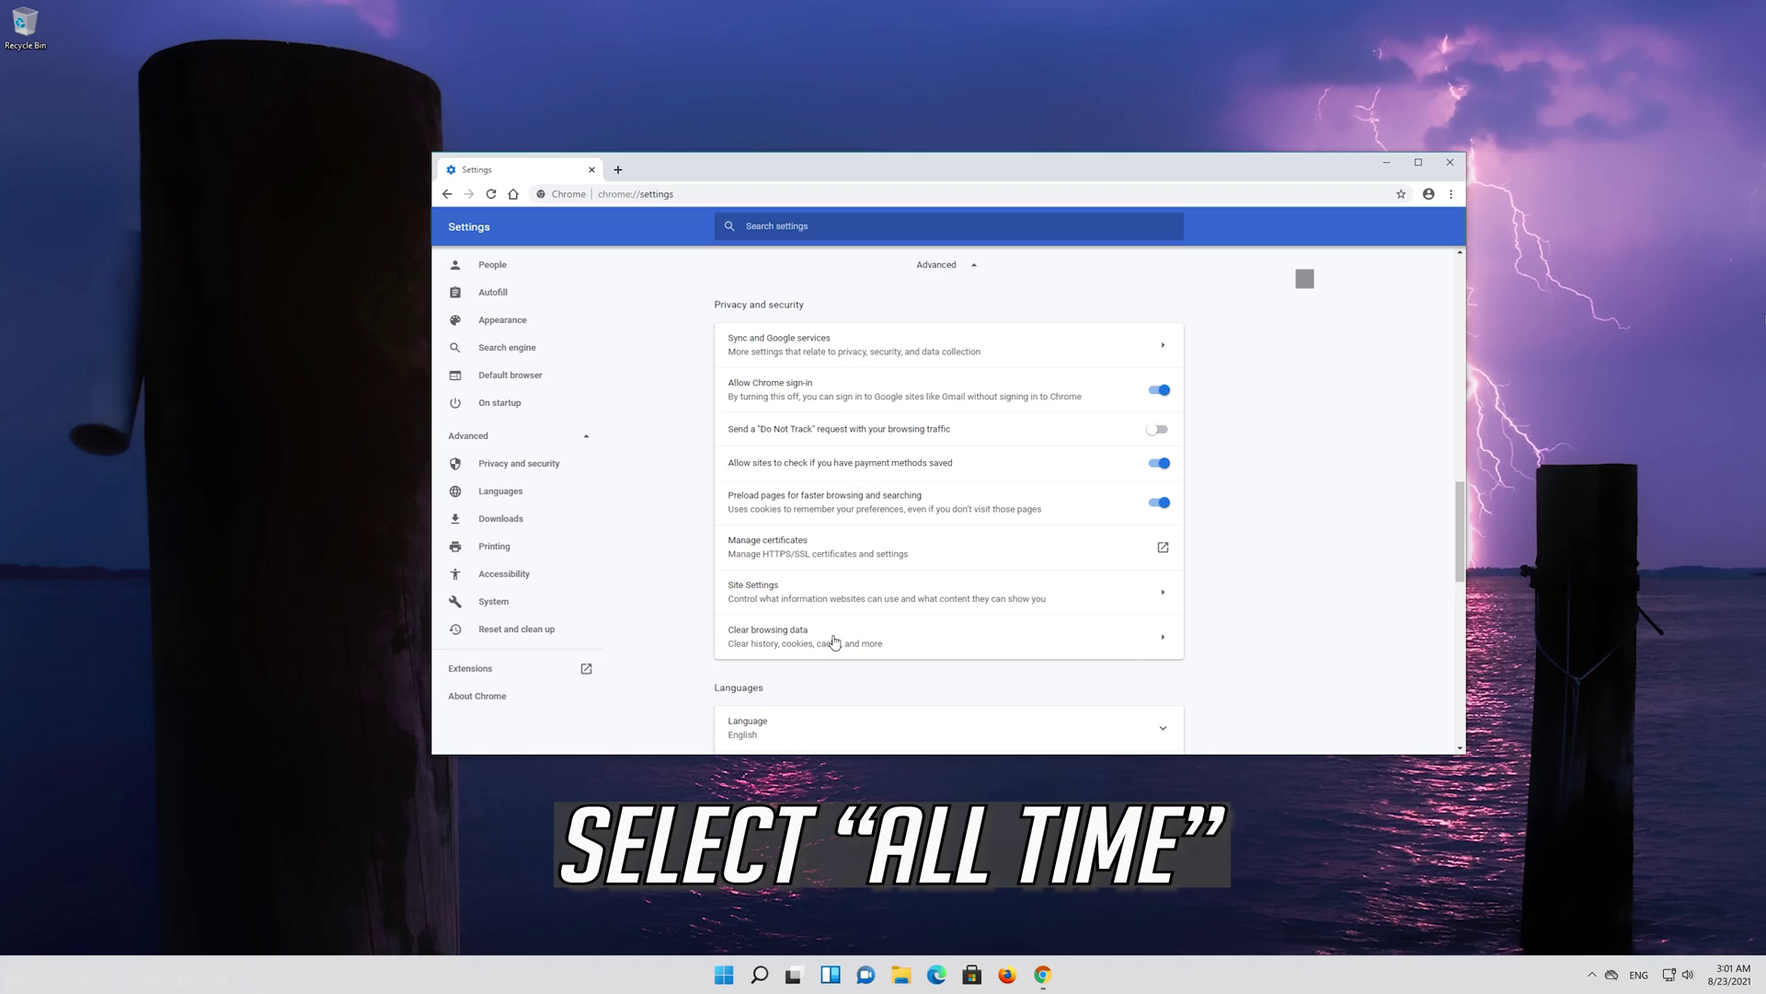
pyautogui.click(836, 640)
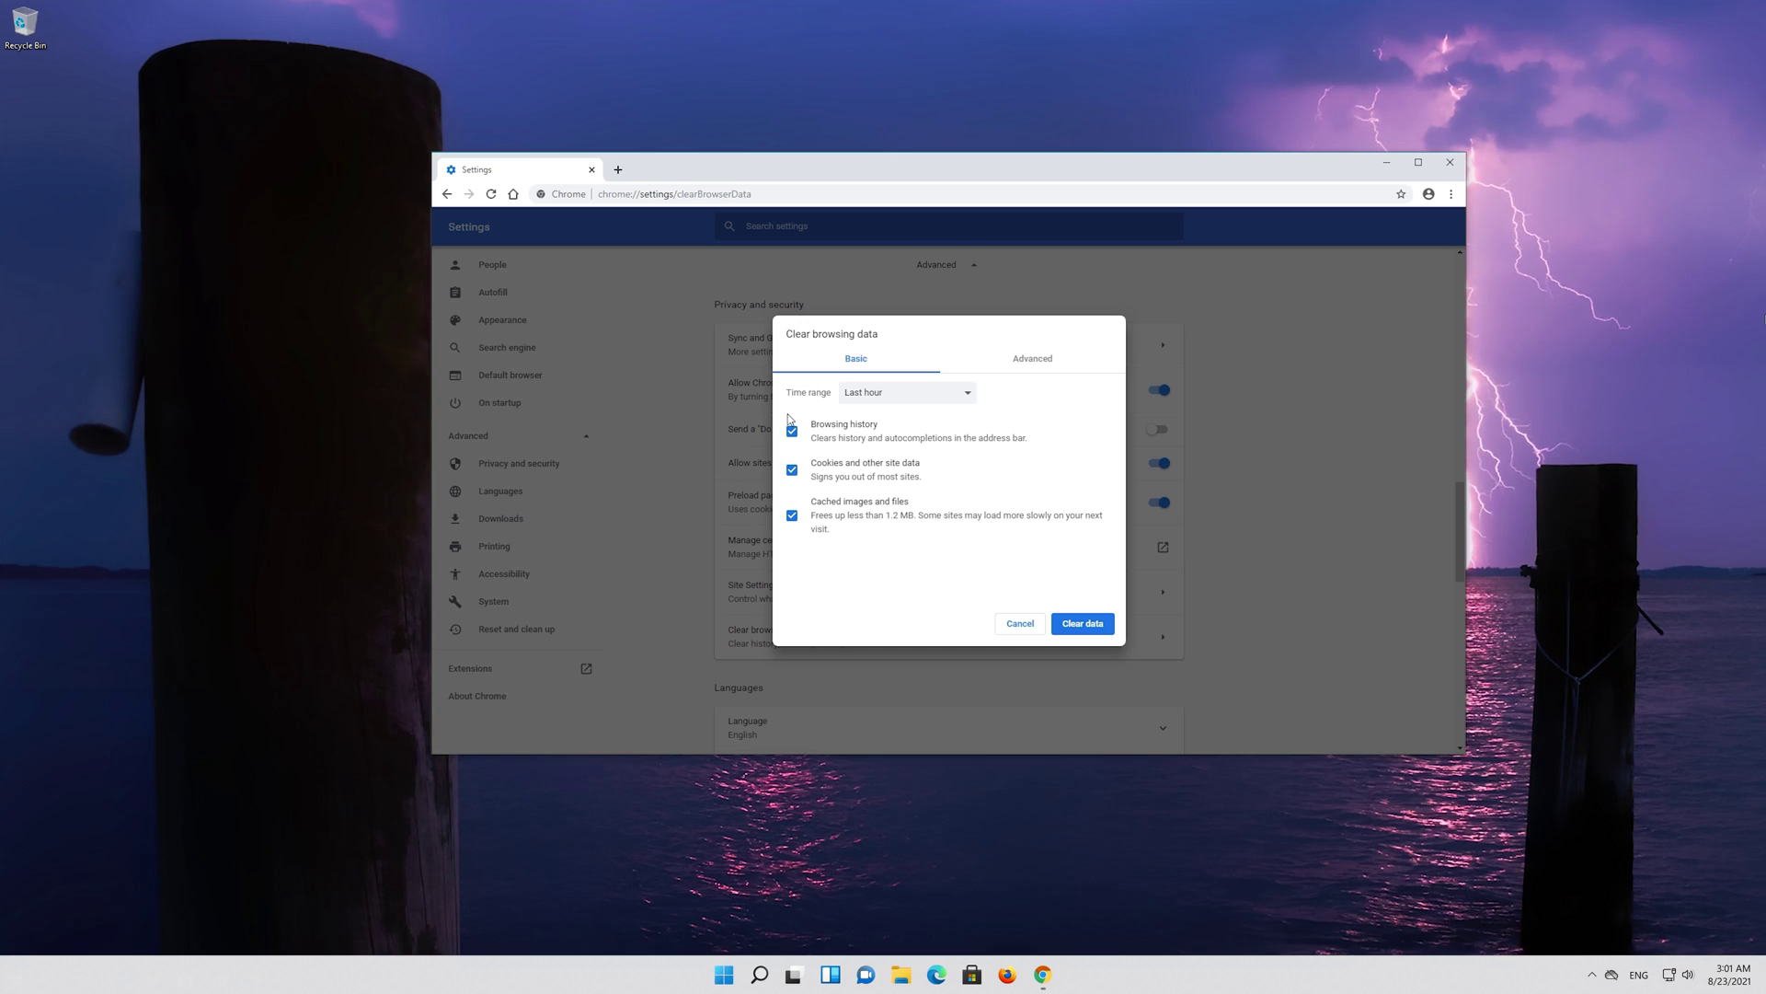
# Set the time range for clearing browsing data to All time in both the Basic and Advanced options
pyautogui.click(861, 402)
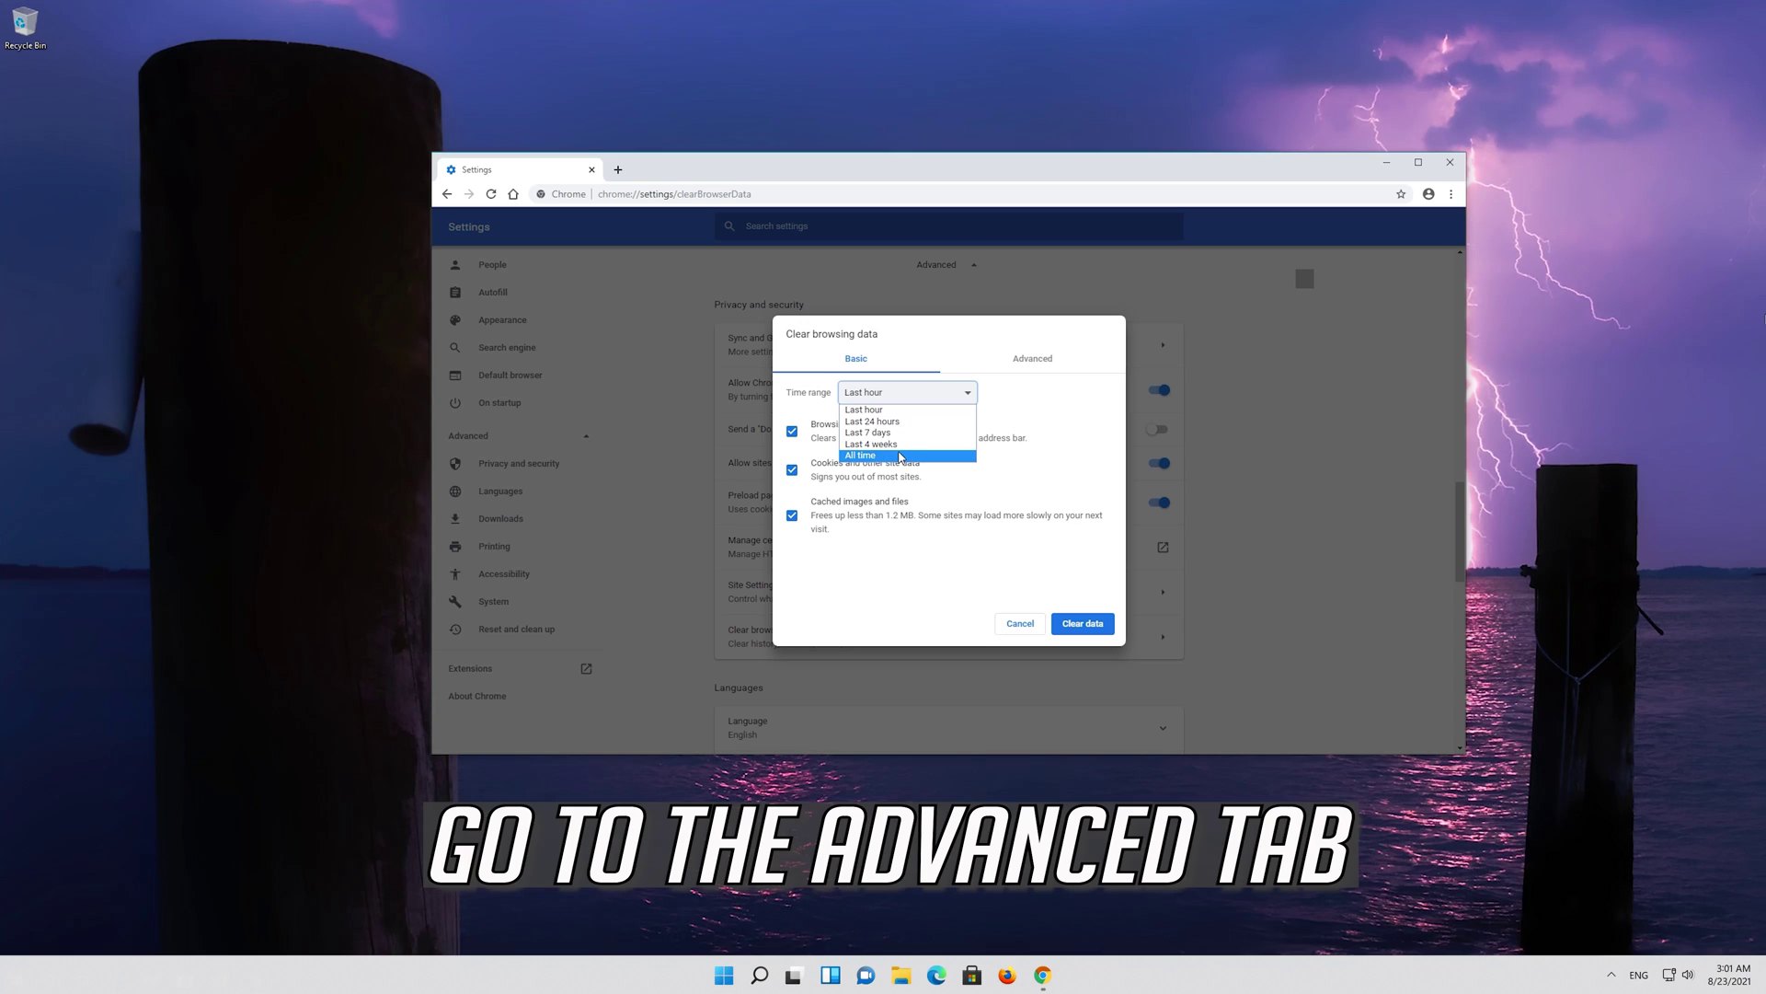
pyautogui.click(899, 457)
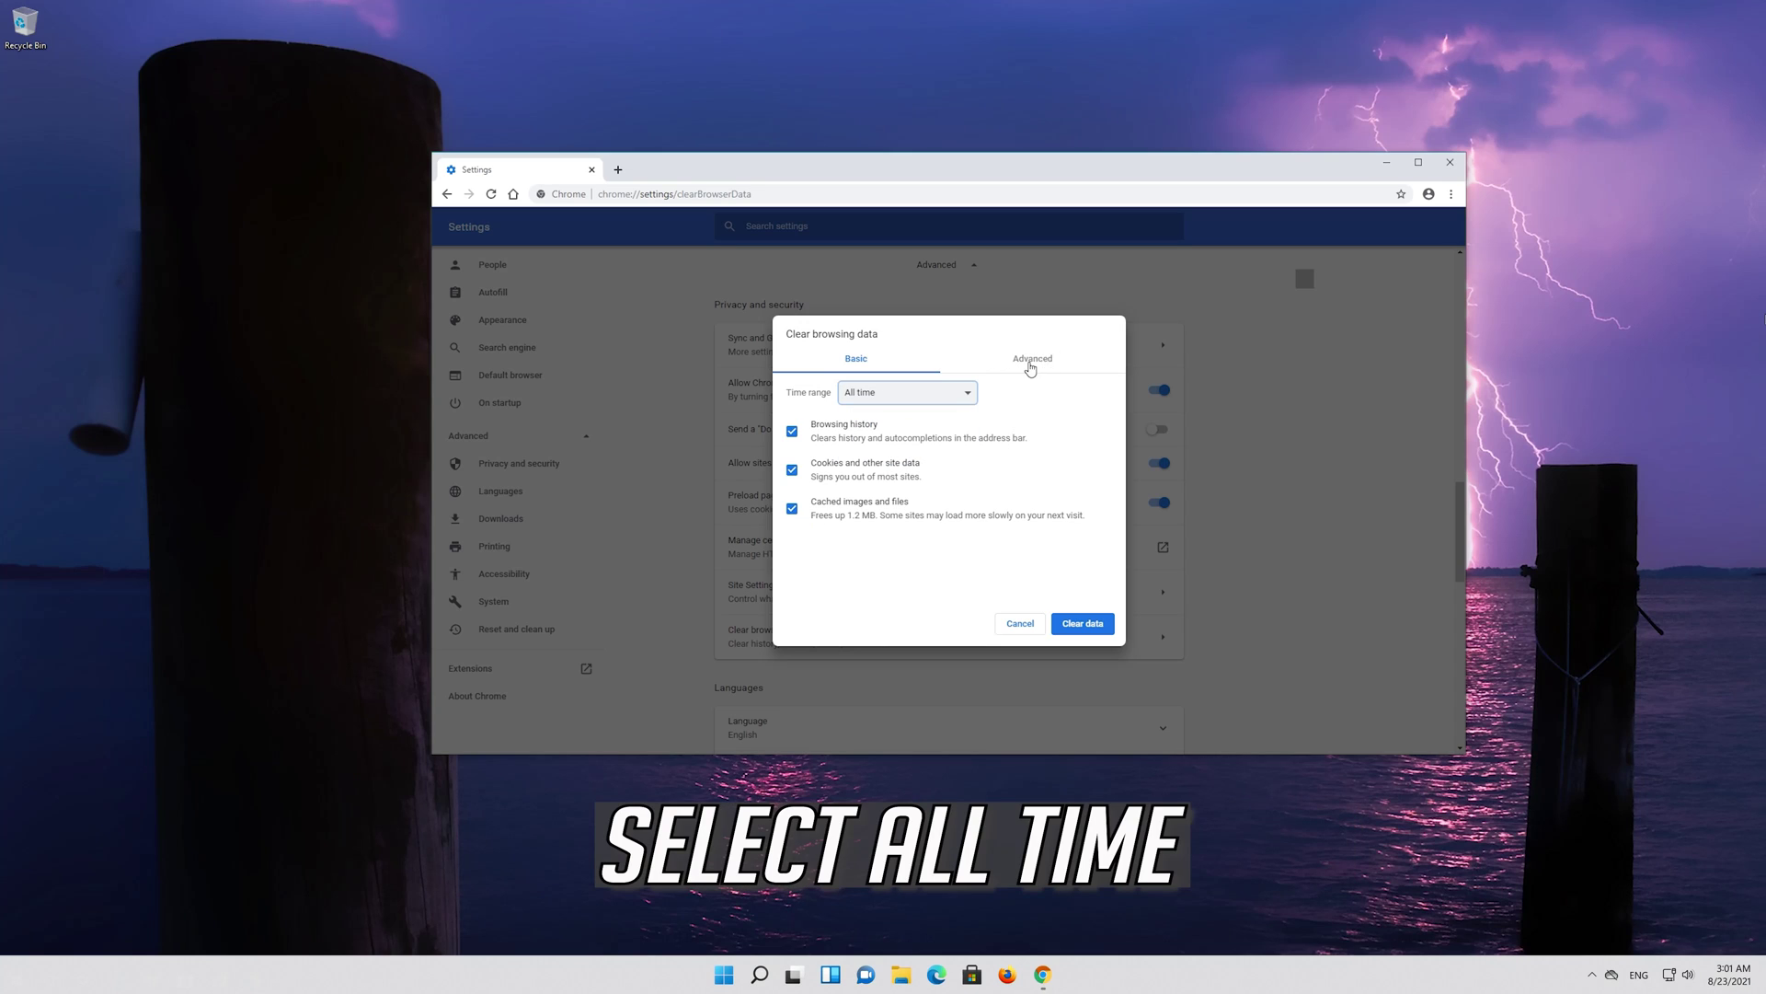
pyautogui.click(1030, 368)
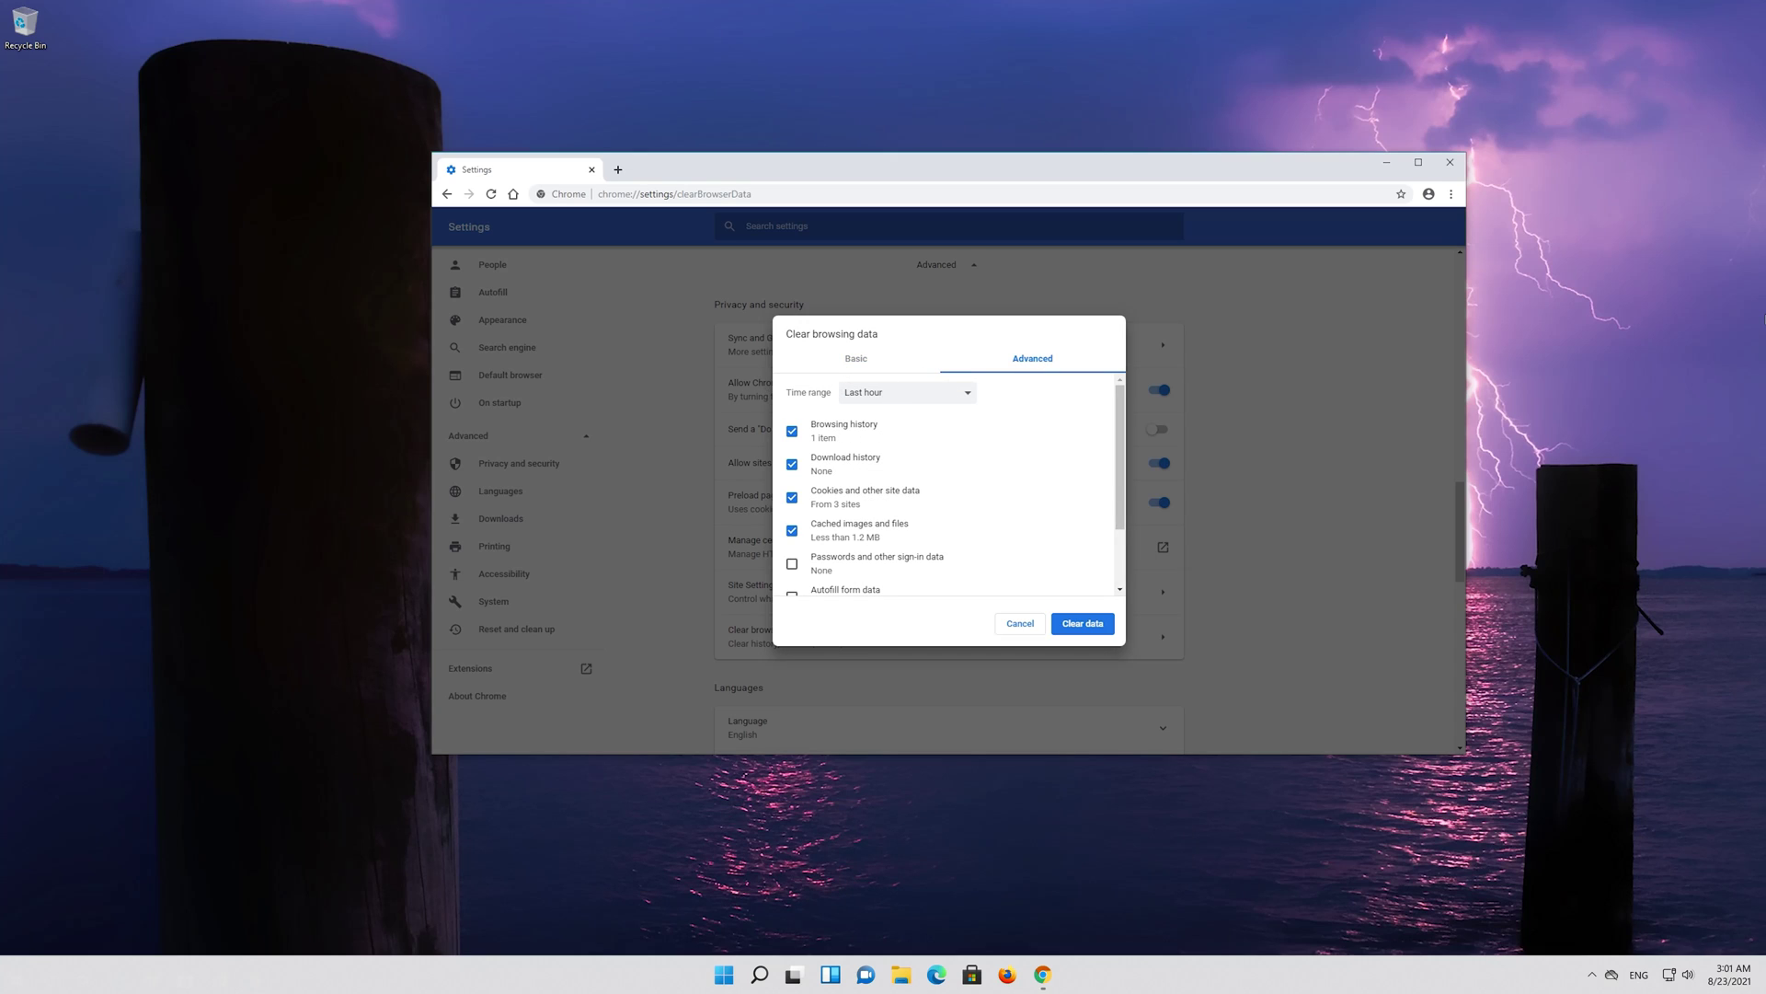
pyautogui.click(910, 394)
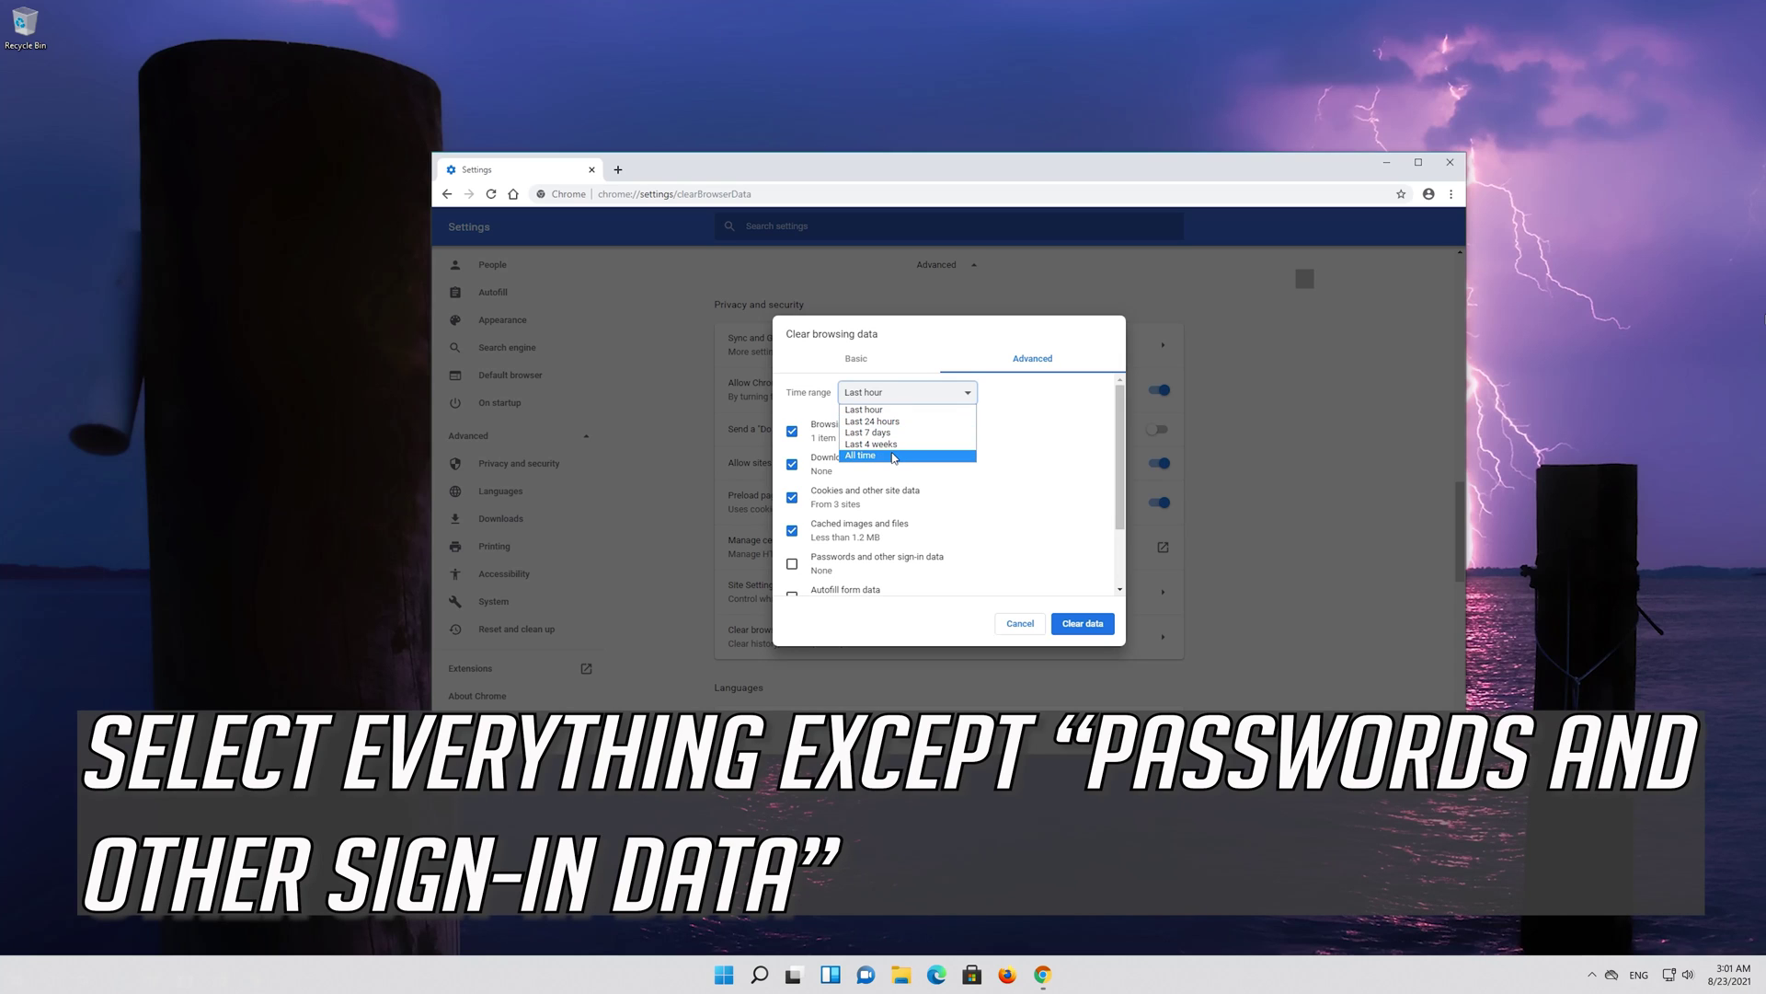
pyautogui.click(892, 457)
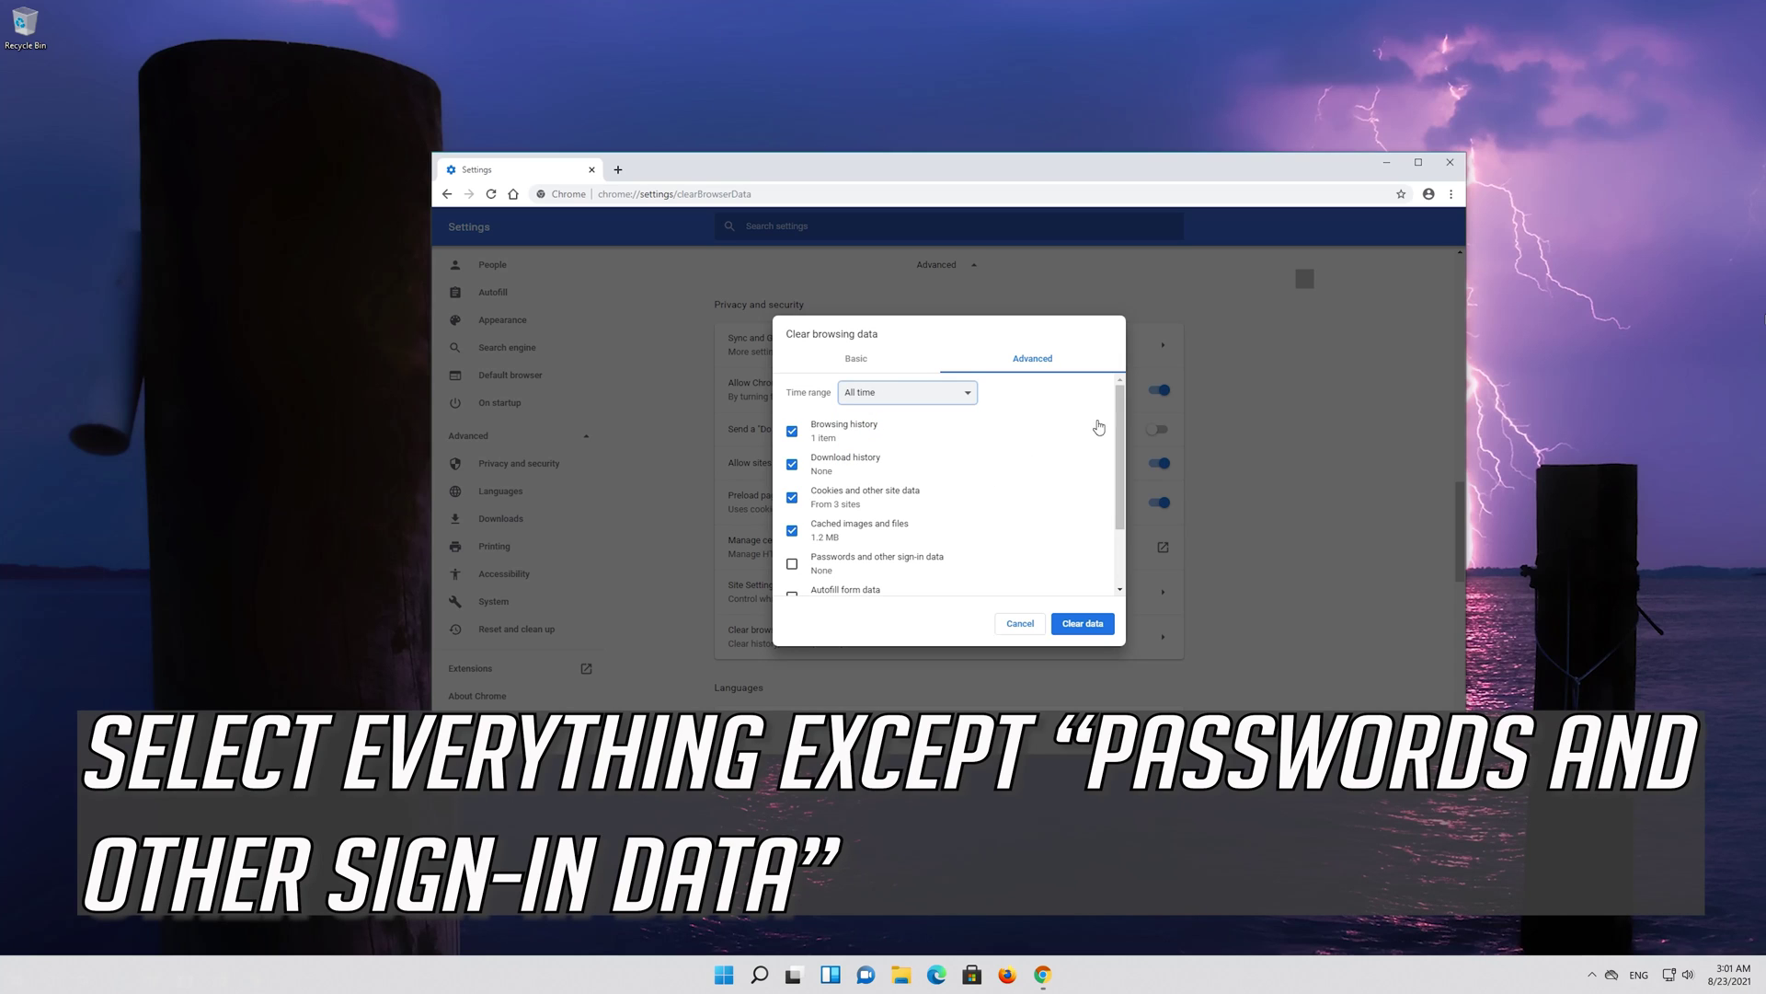
# Include Autofill form data, Site Settings and Hosted app data in the selection, leaving passwords out, and clear the browsing data
pyautogui.scroll(-2, 1104, 442)
pyautogui.scroll(-1, 1124, 449)
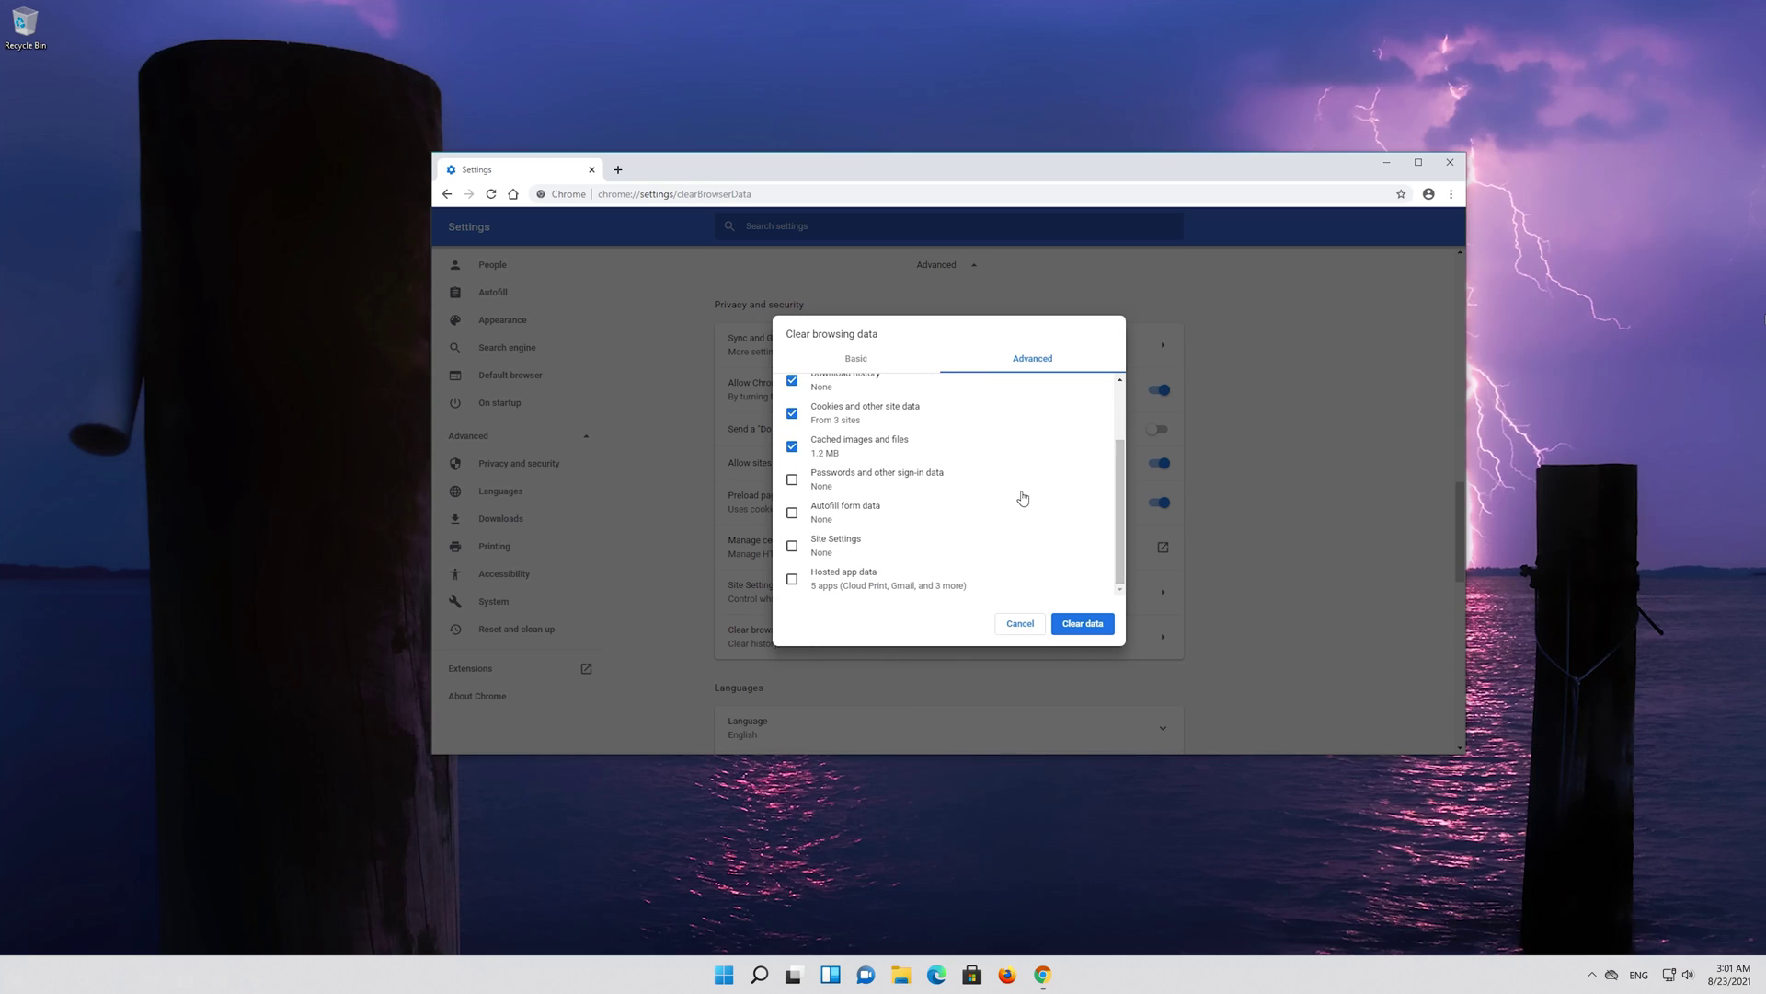
pyautogui.click(796, 544)
pyautogui.click(796, 520)
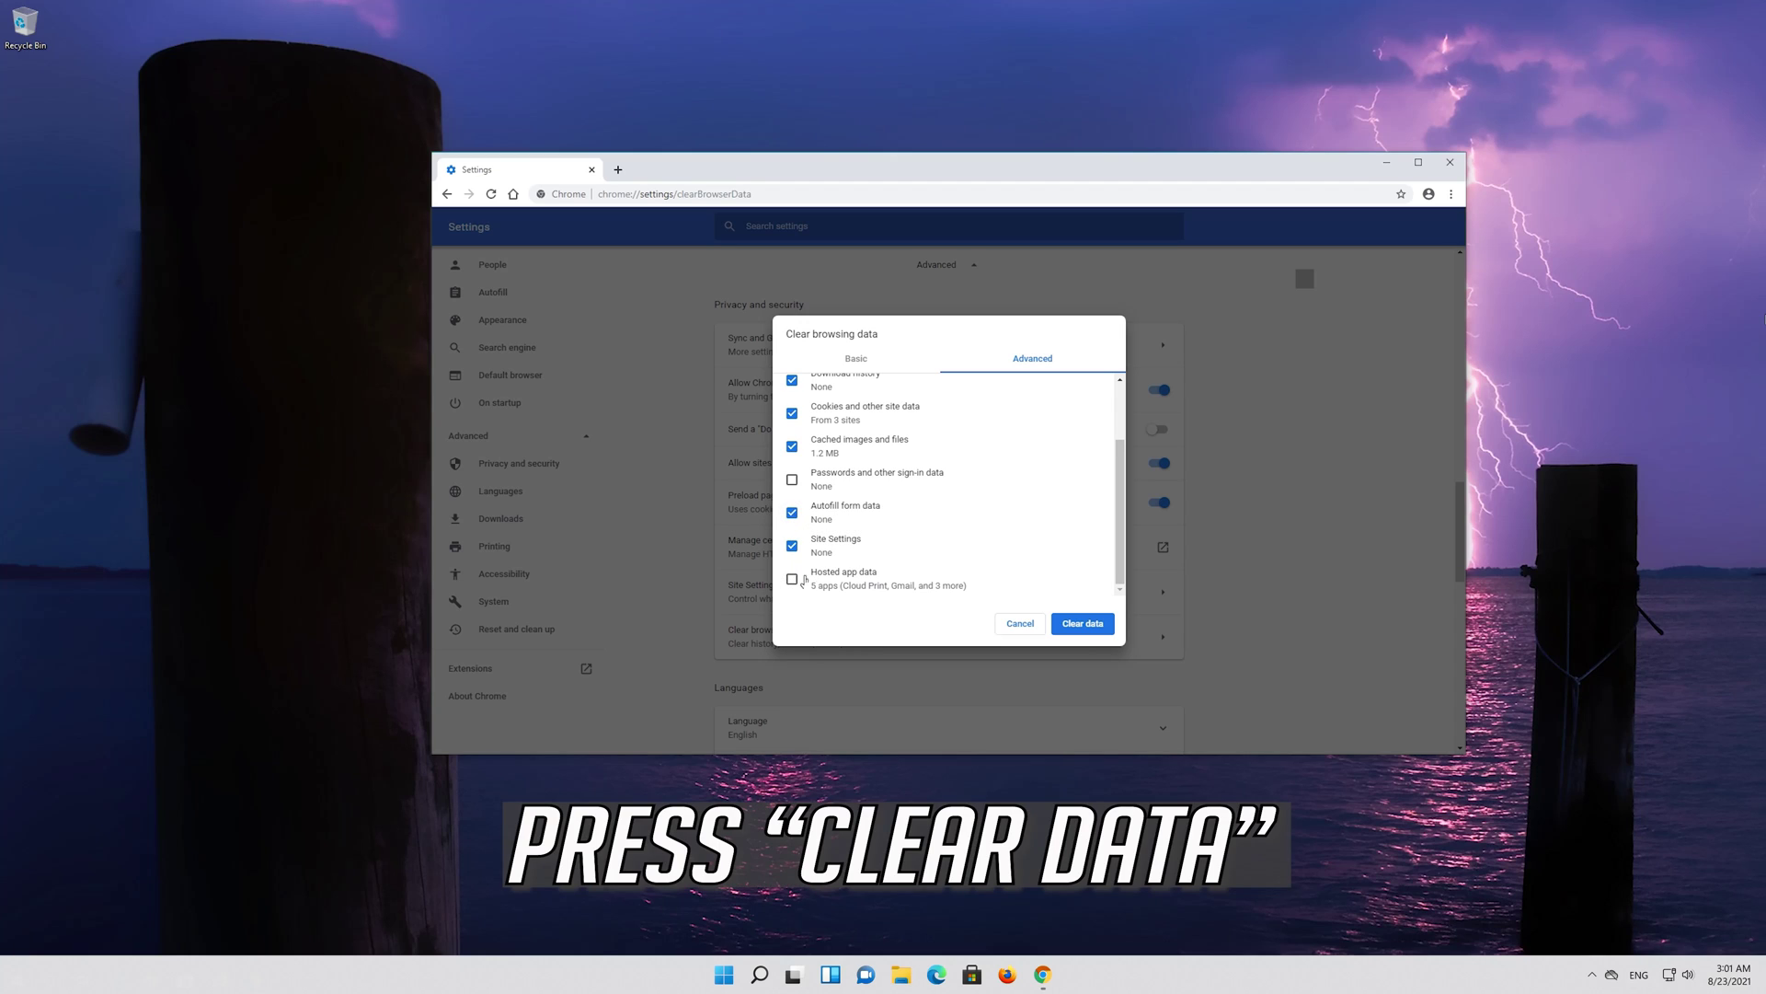
pyautogui.click(789, 581)
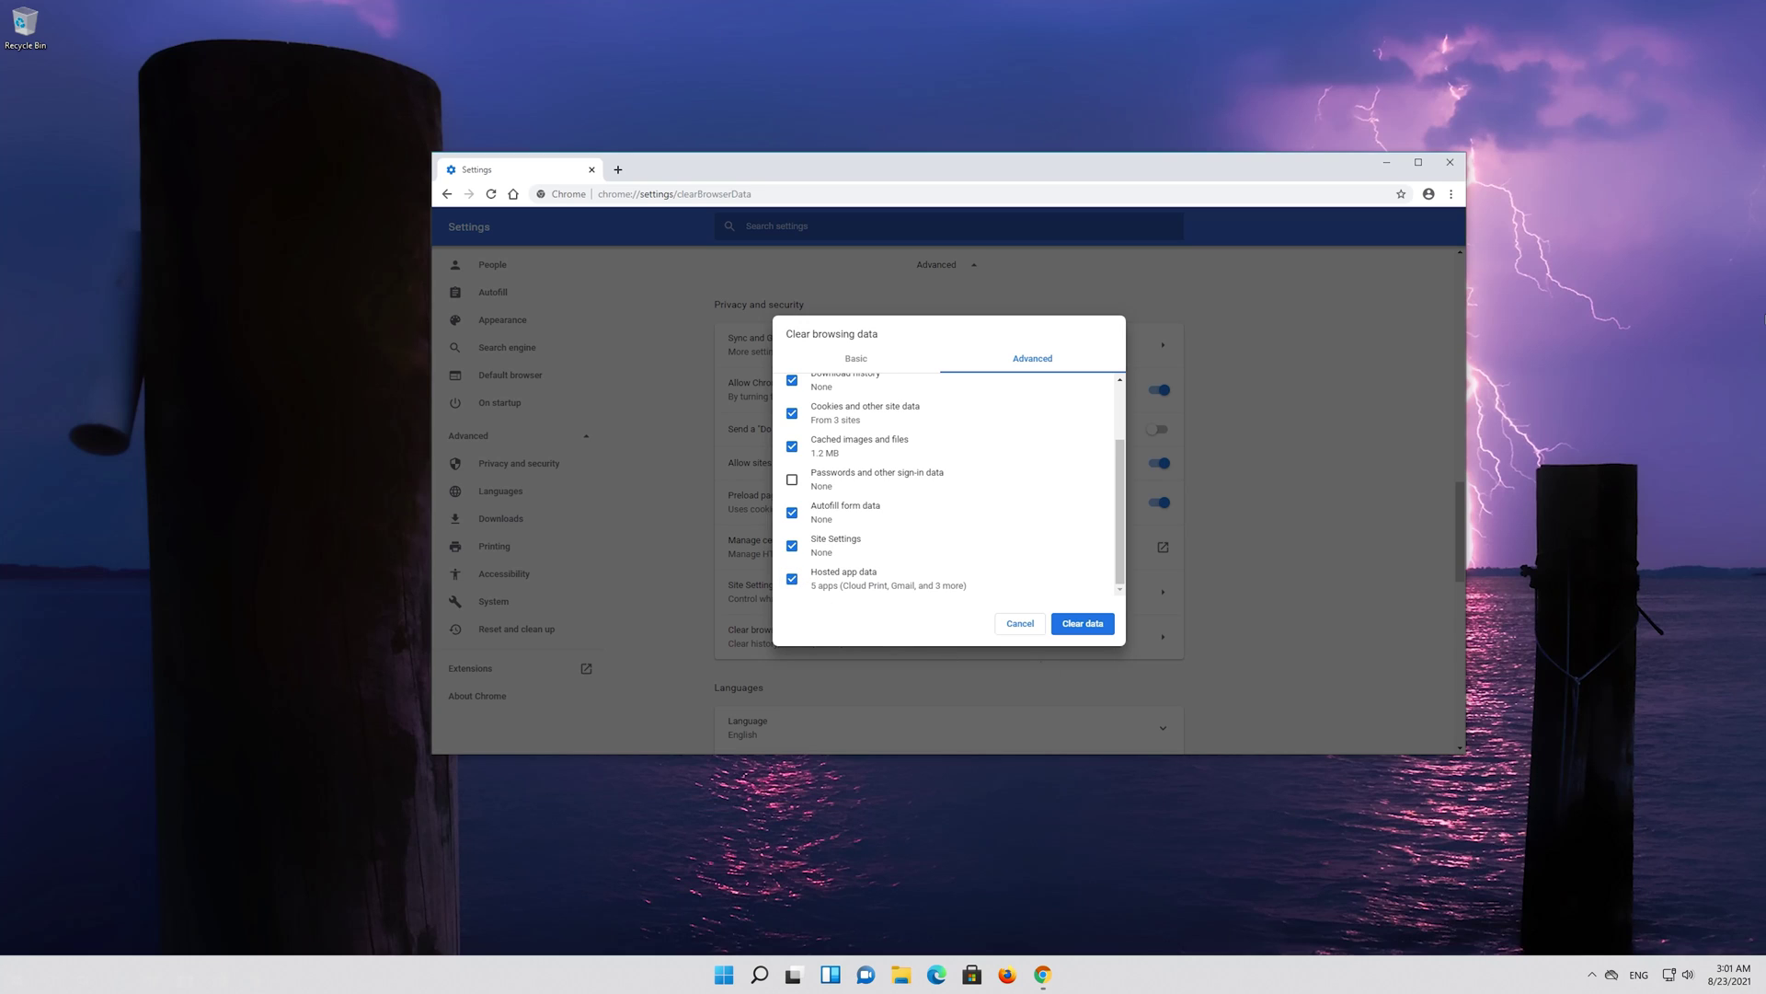
pyautogui.click(1084, 626)
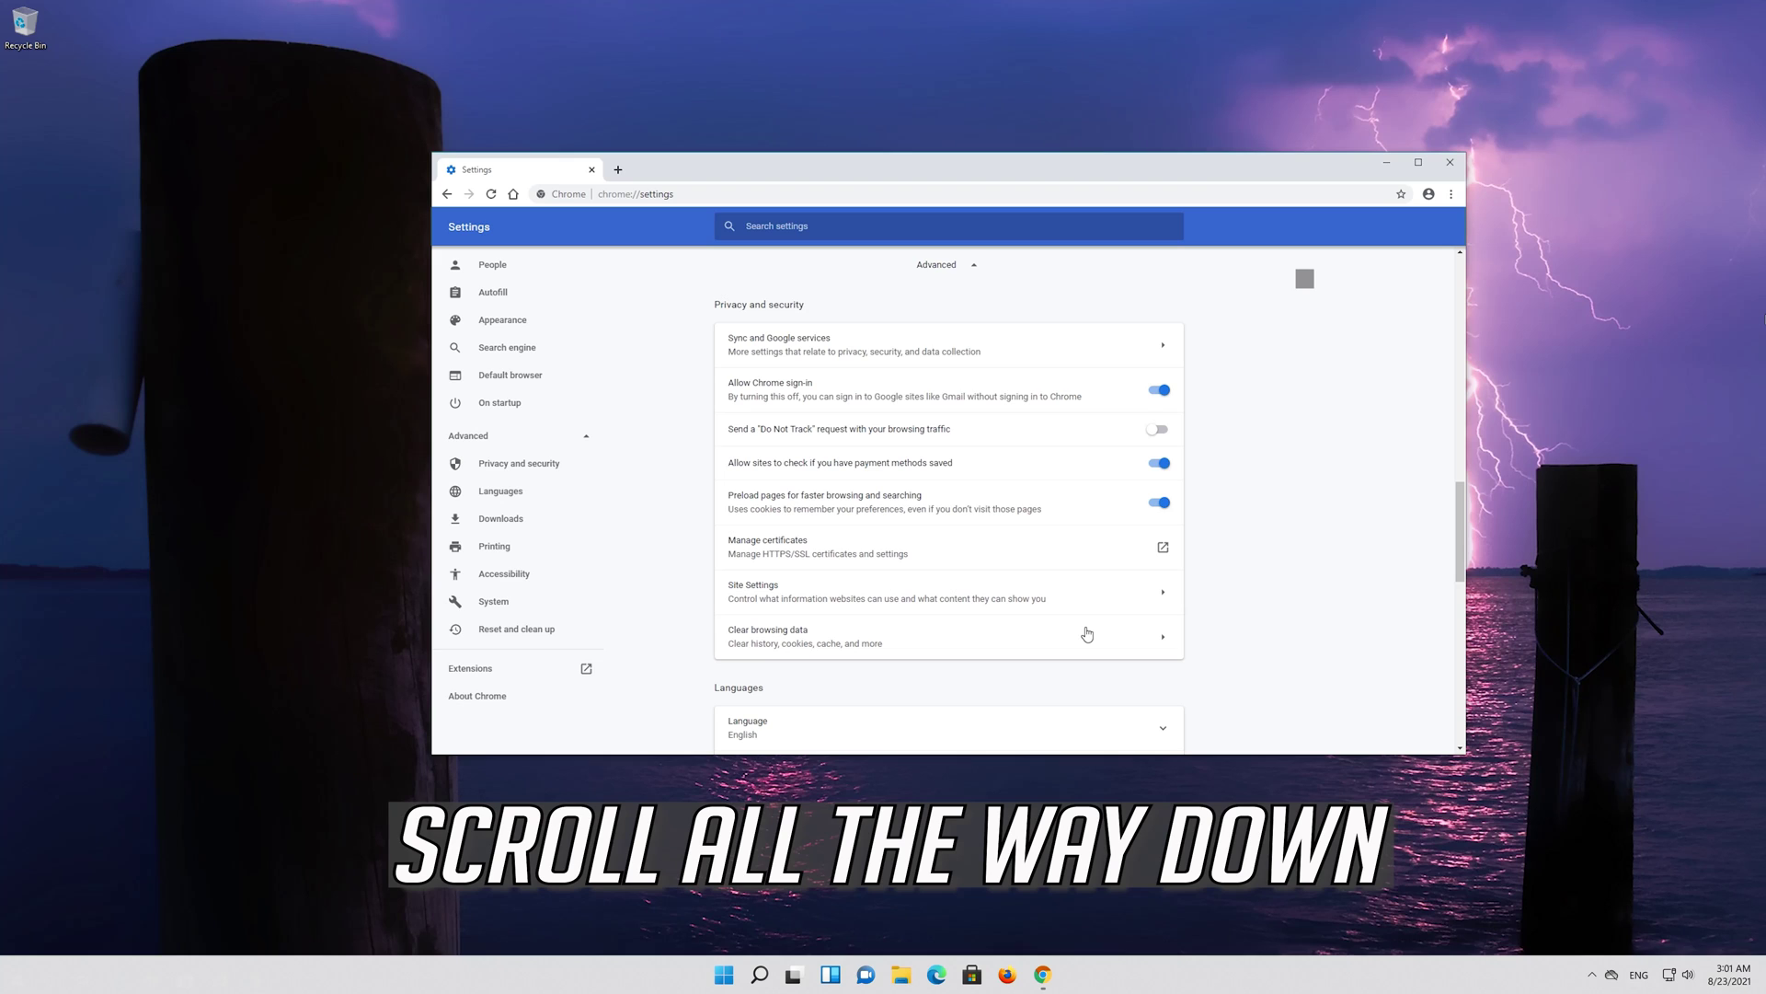
# Restore the browser settings to their original defaults and confirm the reset
pyautogui.scroll(-10, 1087, 634)
pyautogui.scroll(-1, 1086, 634)
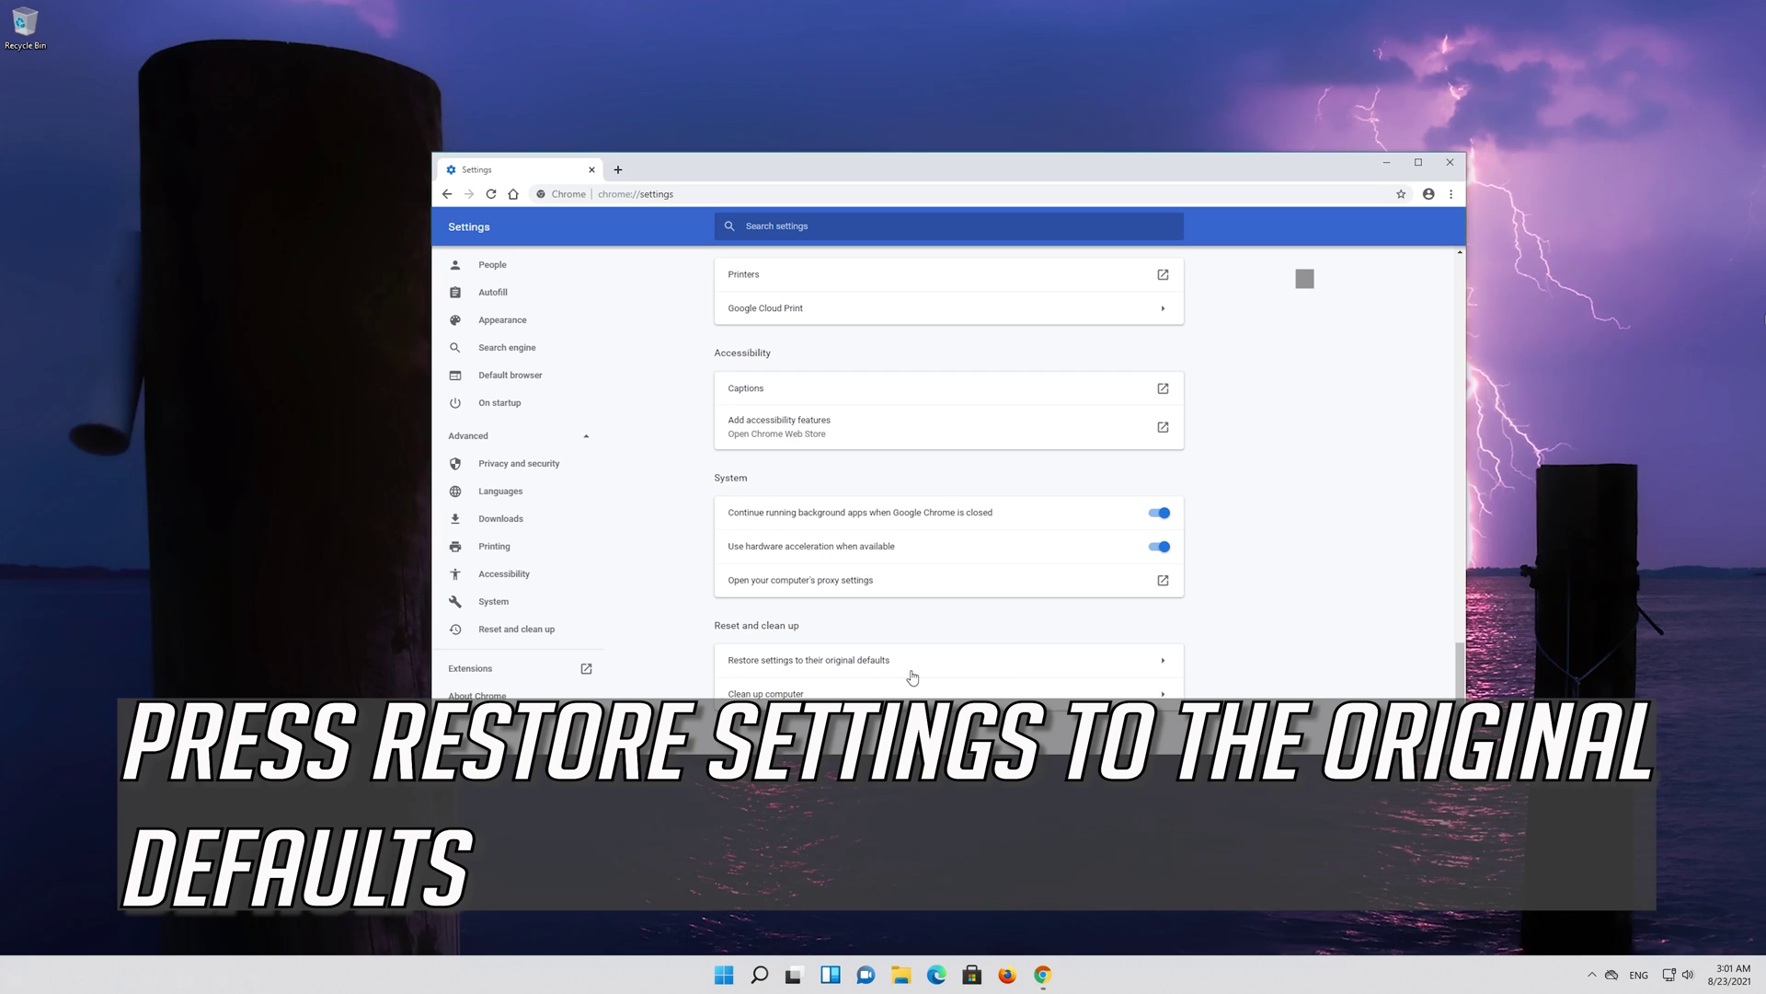
pyautogui.click(1102, 662)
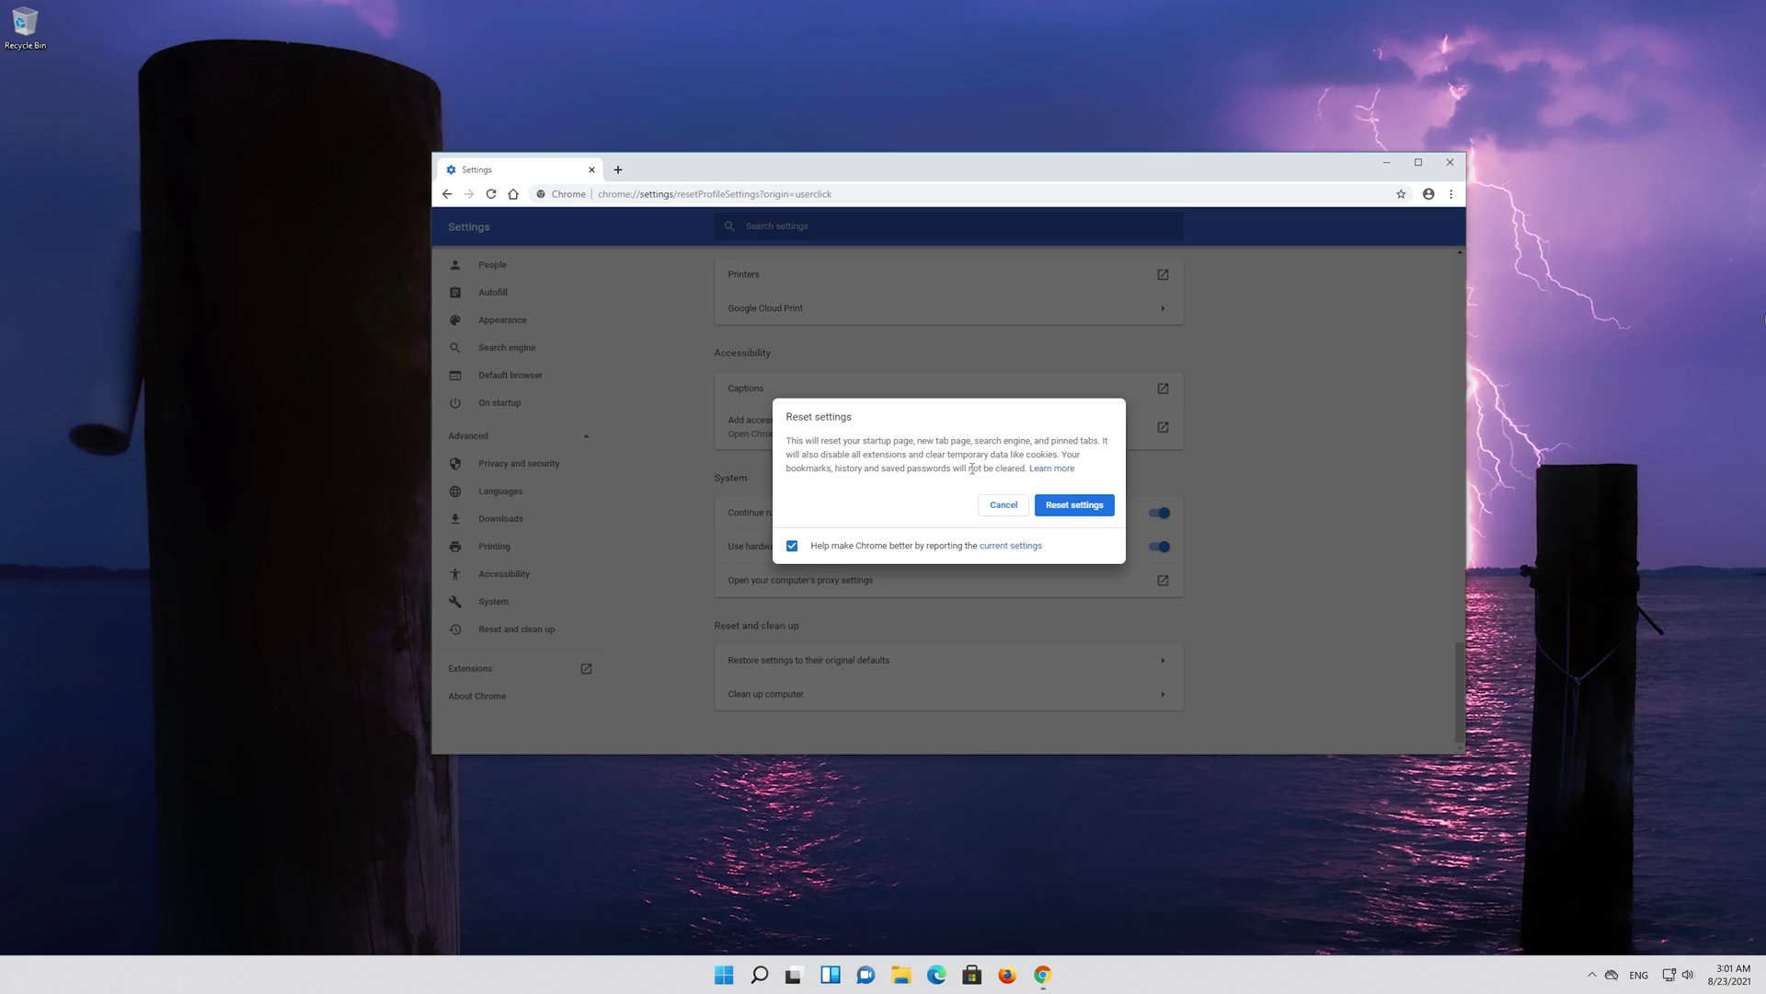
pyautogui.click(1087, 511)
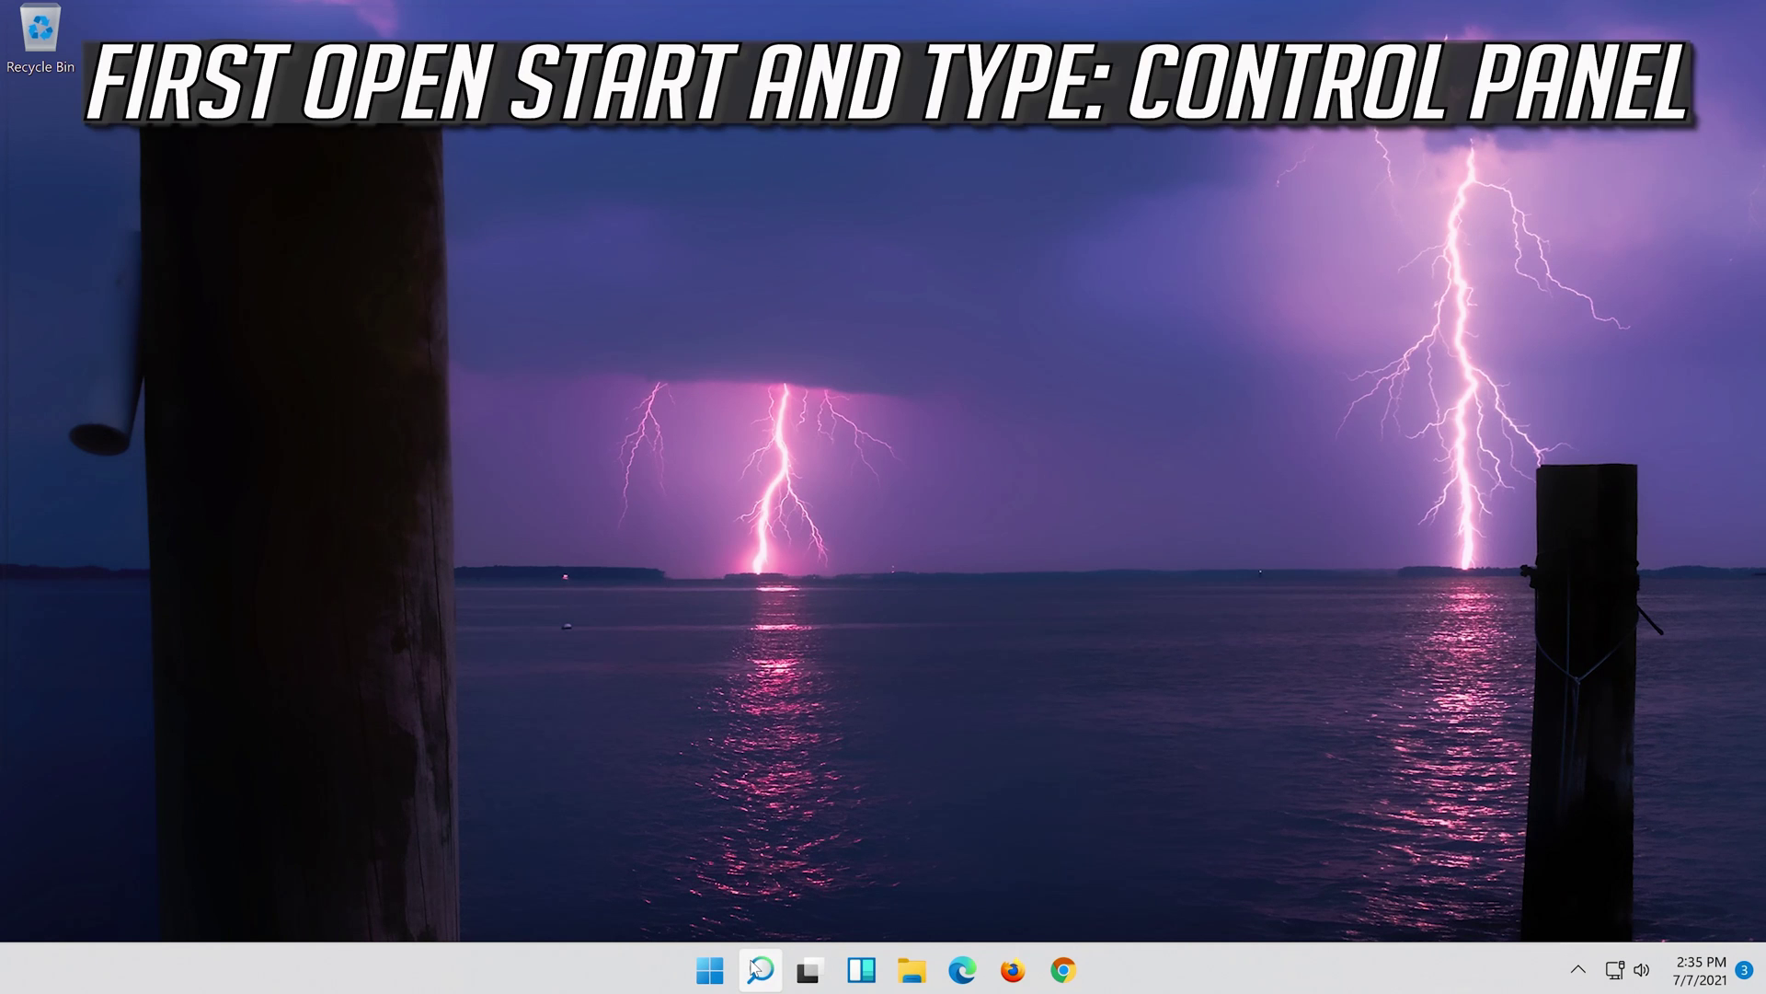
# Find and open Control Panel through Windows search and go to the Network and Sharing Center
pyautogui.click(756, 968)
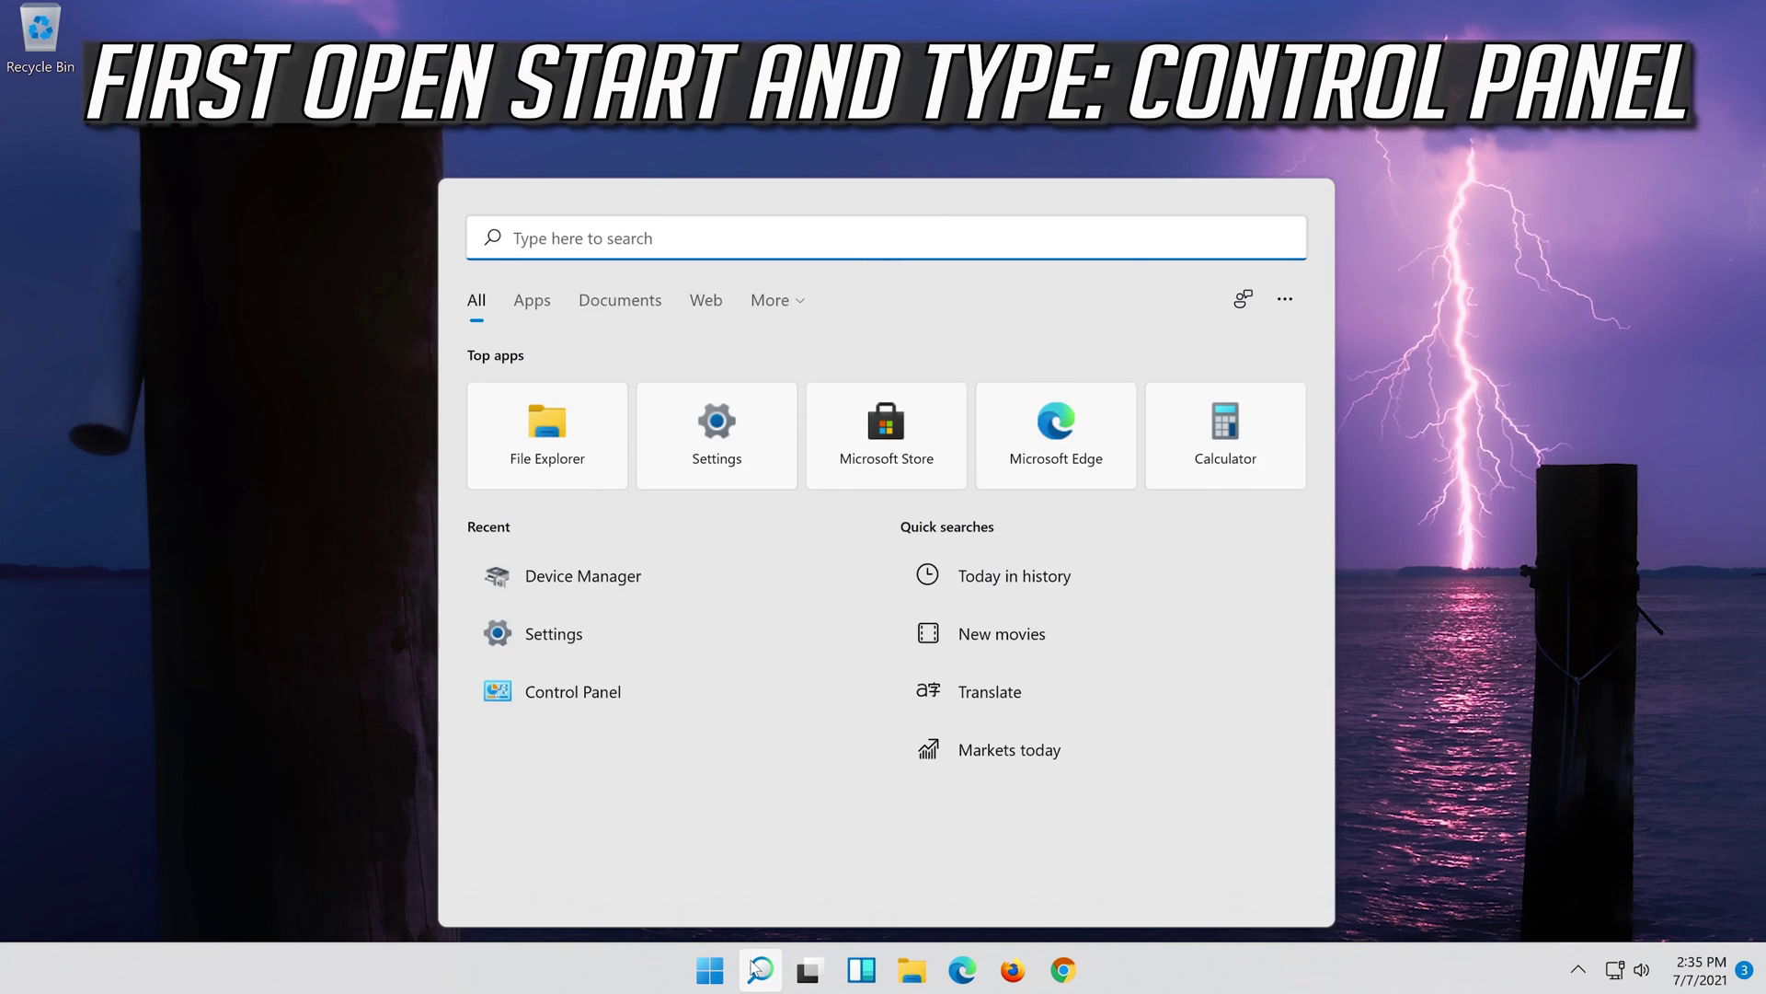
pyautogui.write('cont')
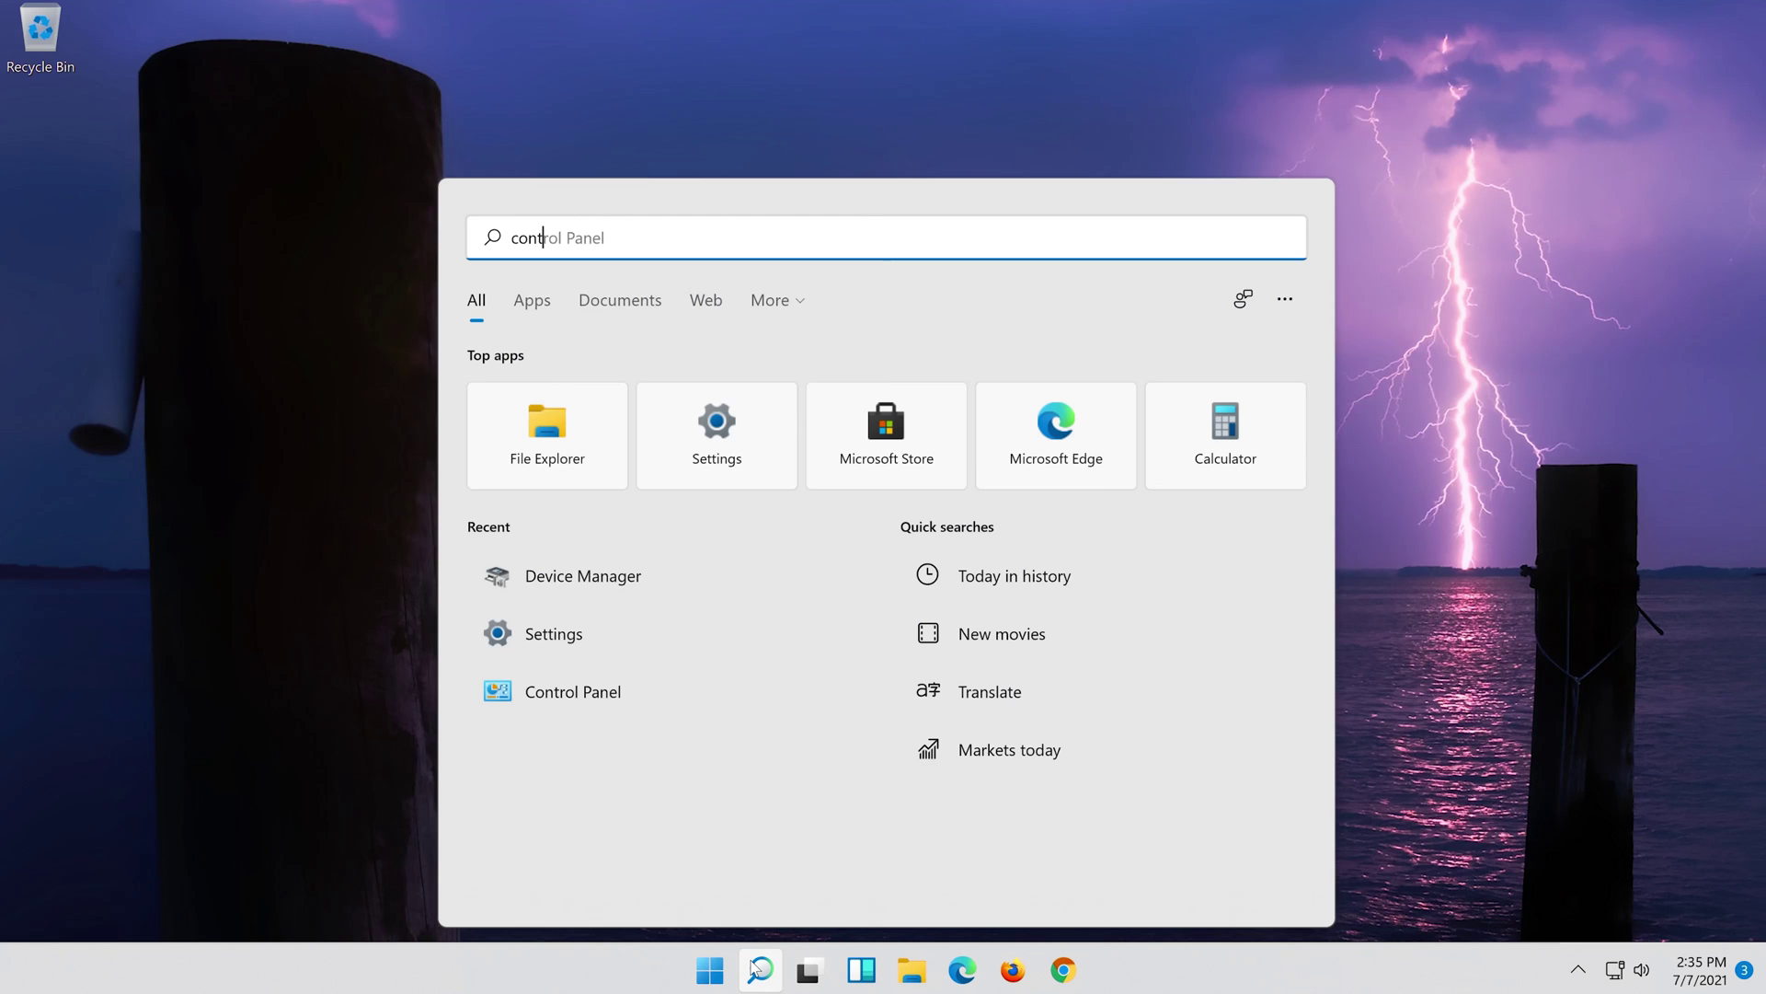
pyautogui.write('rol panel')
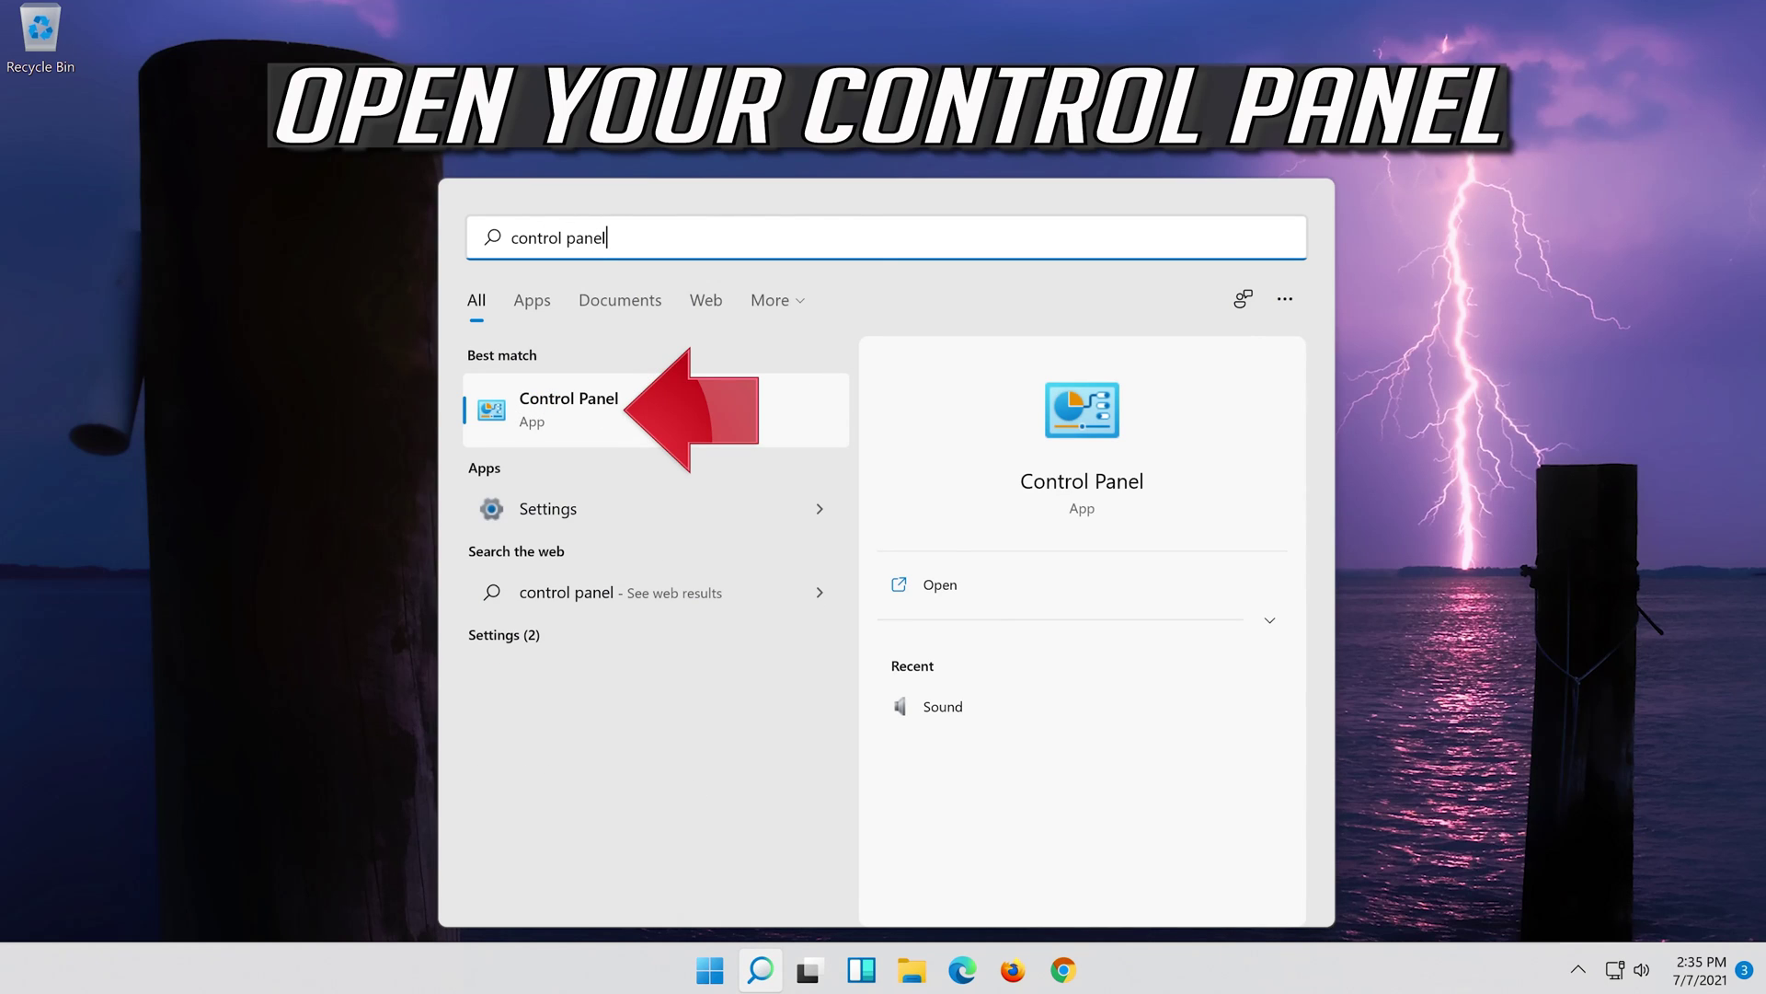
pyautogui.click(647, 438)
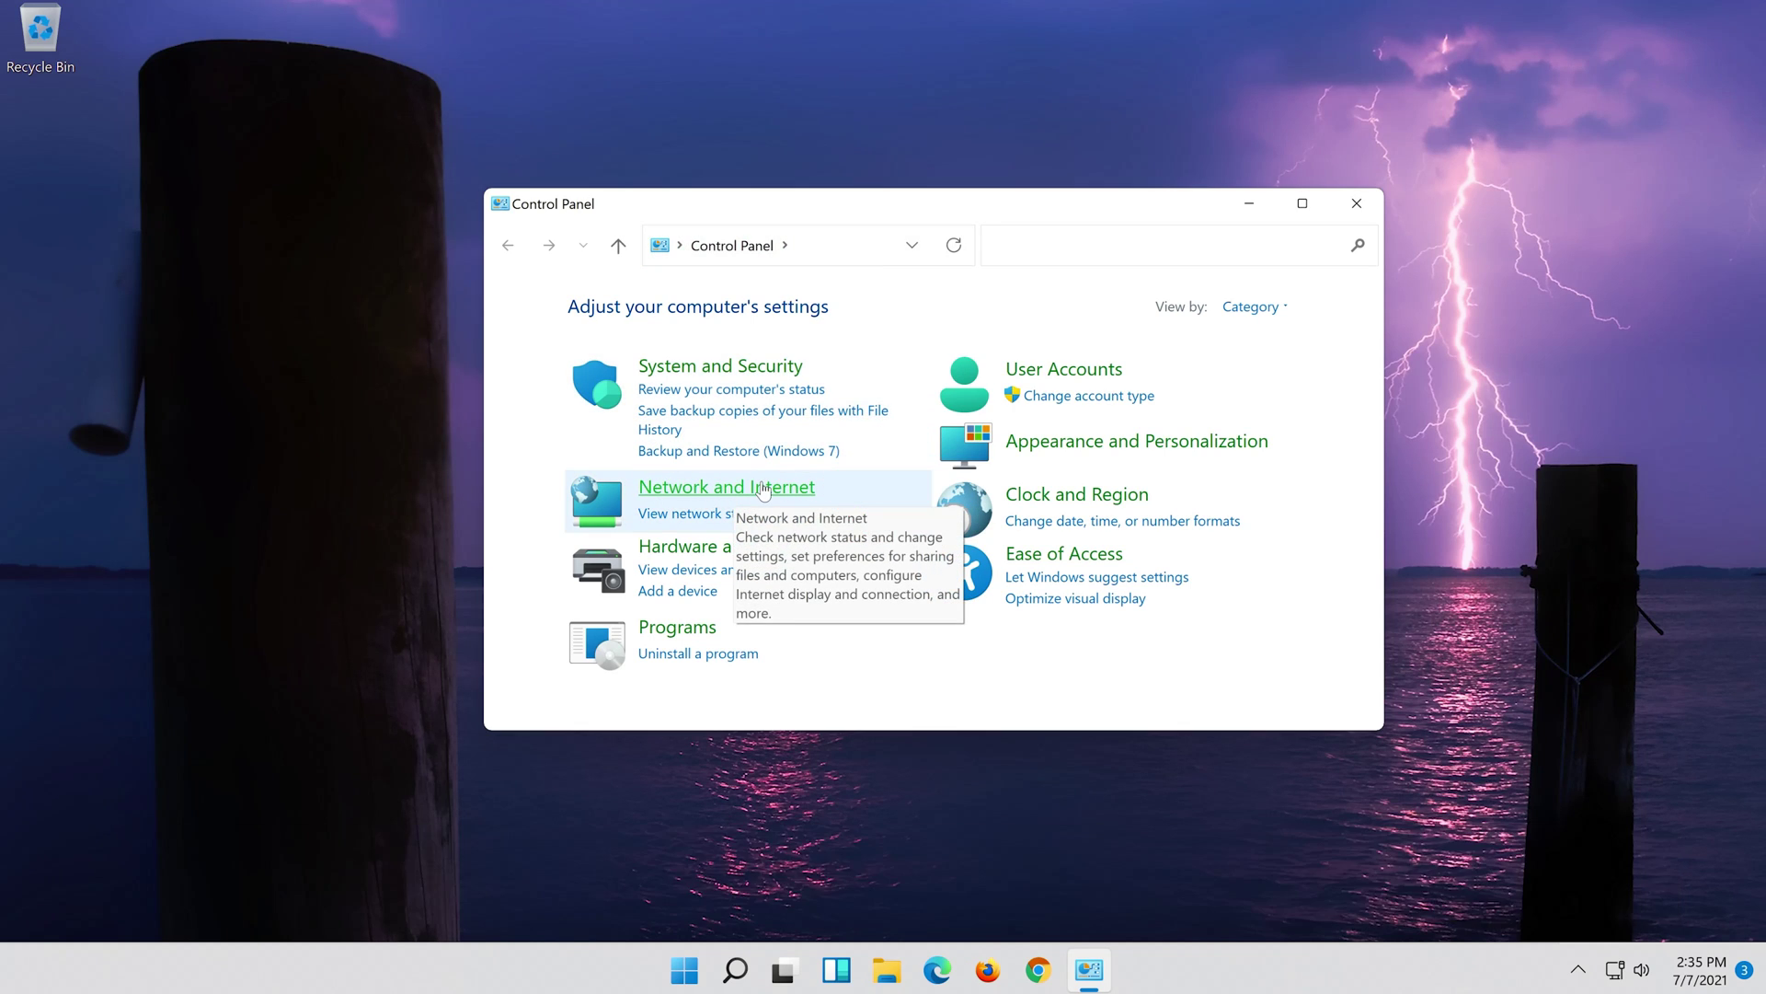
pyautogui.click(763, 489)
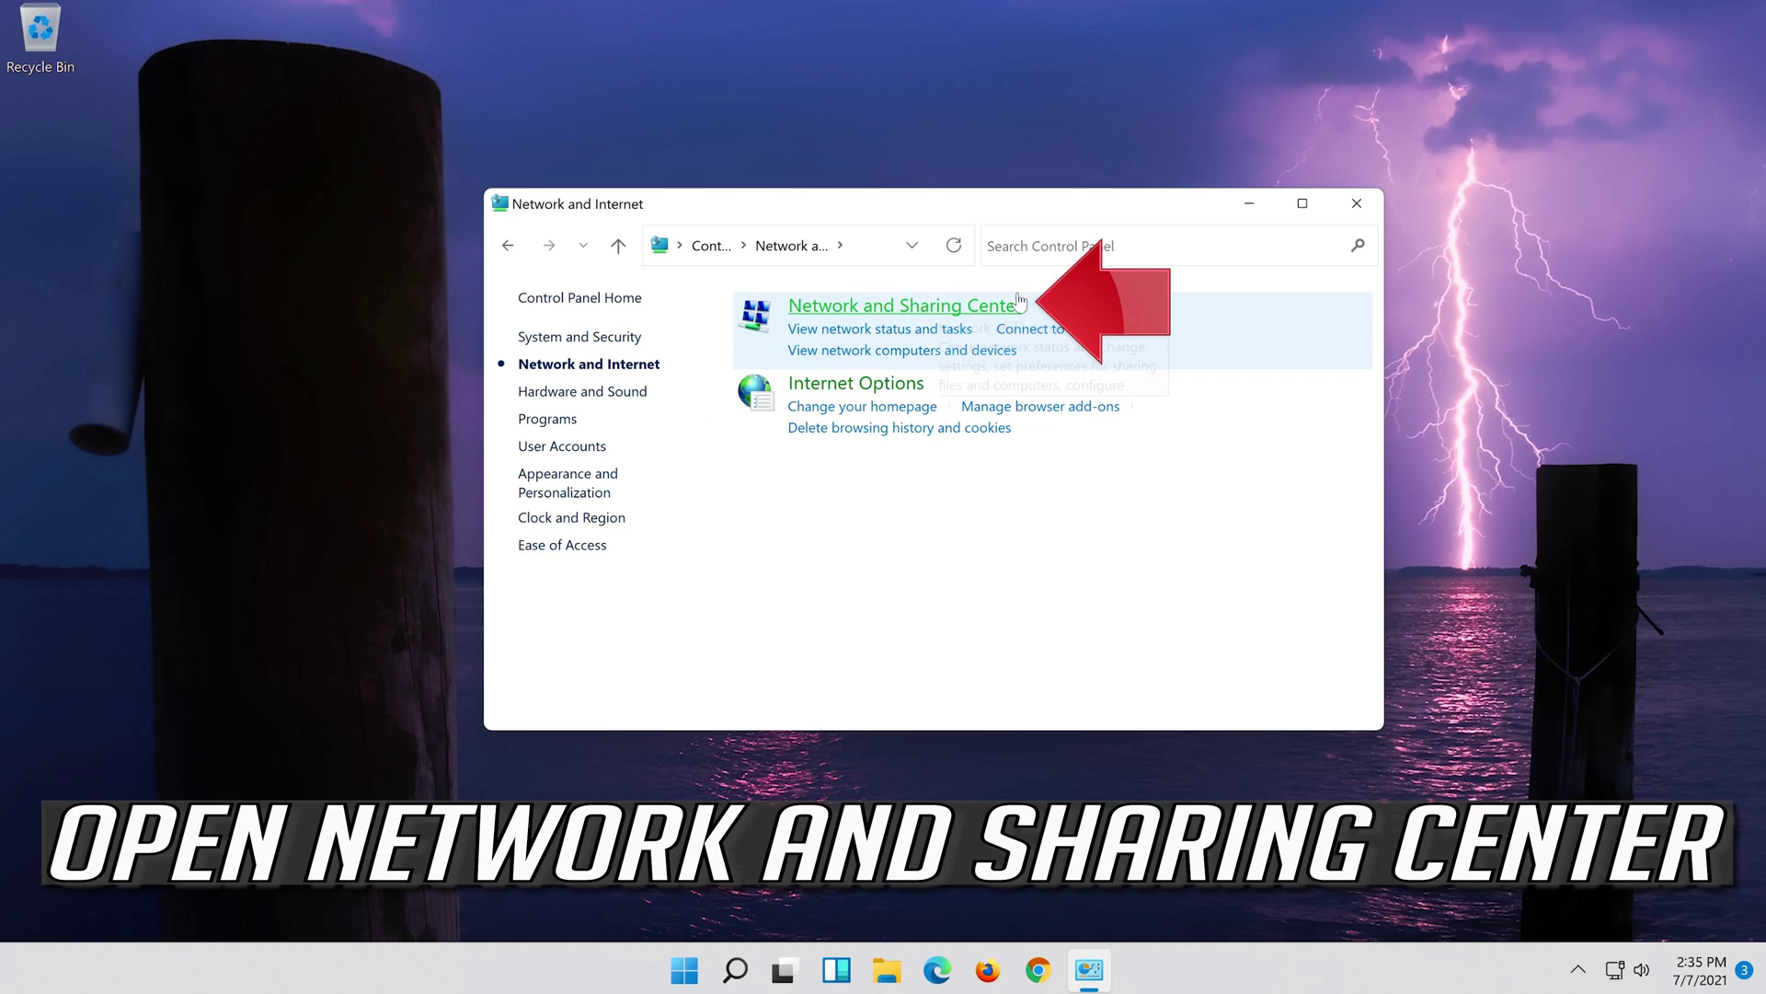
pyautogui.click(860, 306)
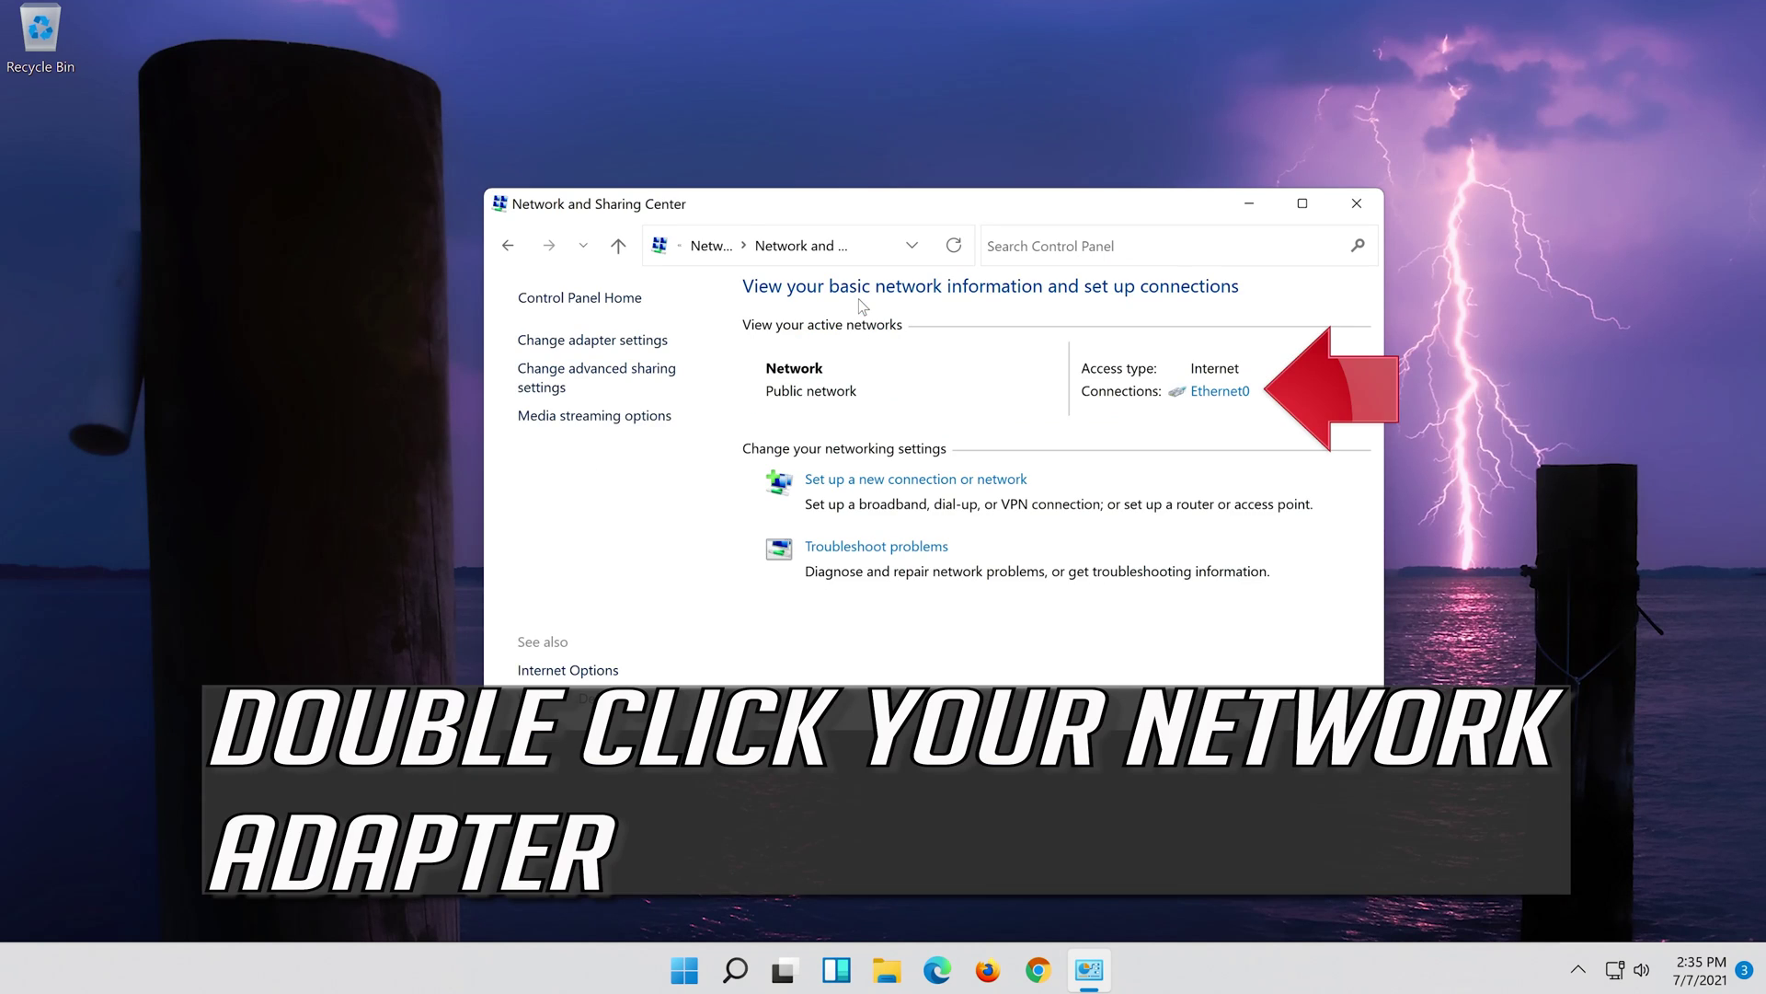
# Open the Internet Protocol Version 4 (TCP/IPv4) properties of the Ethernet0 connection
pyautogui.click(1214, 402)
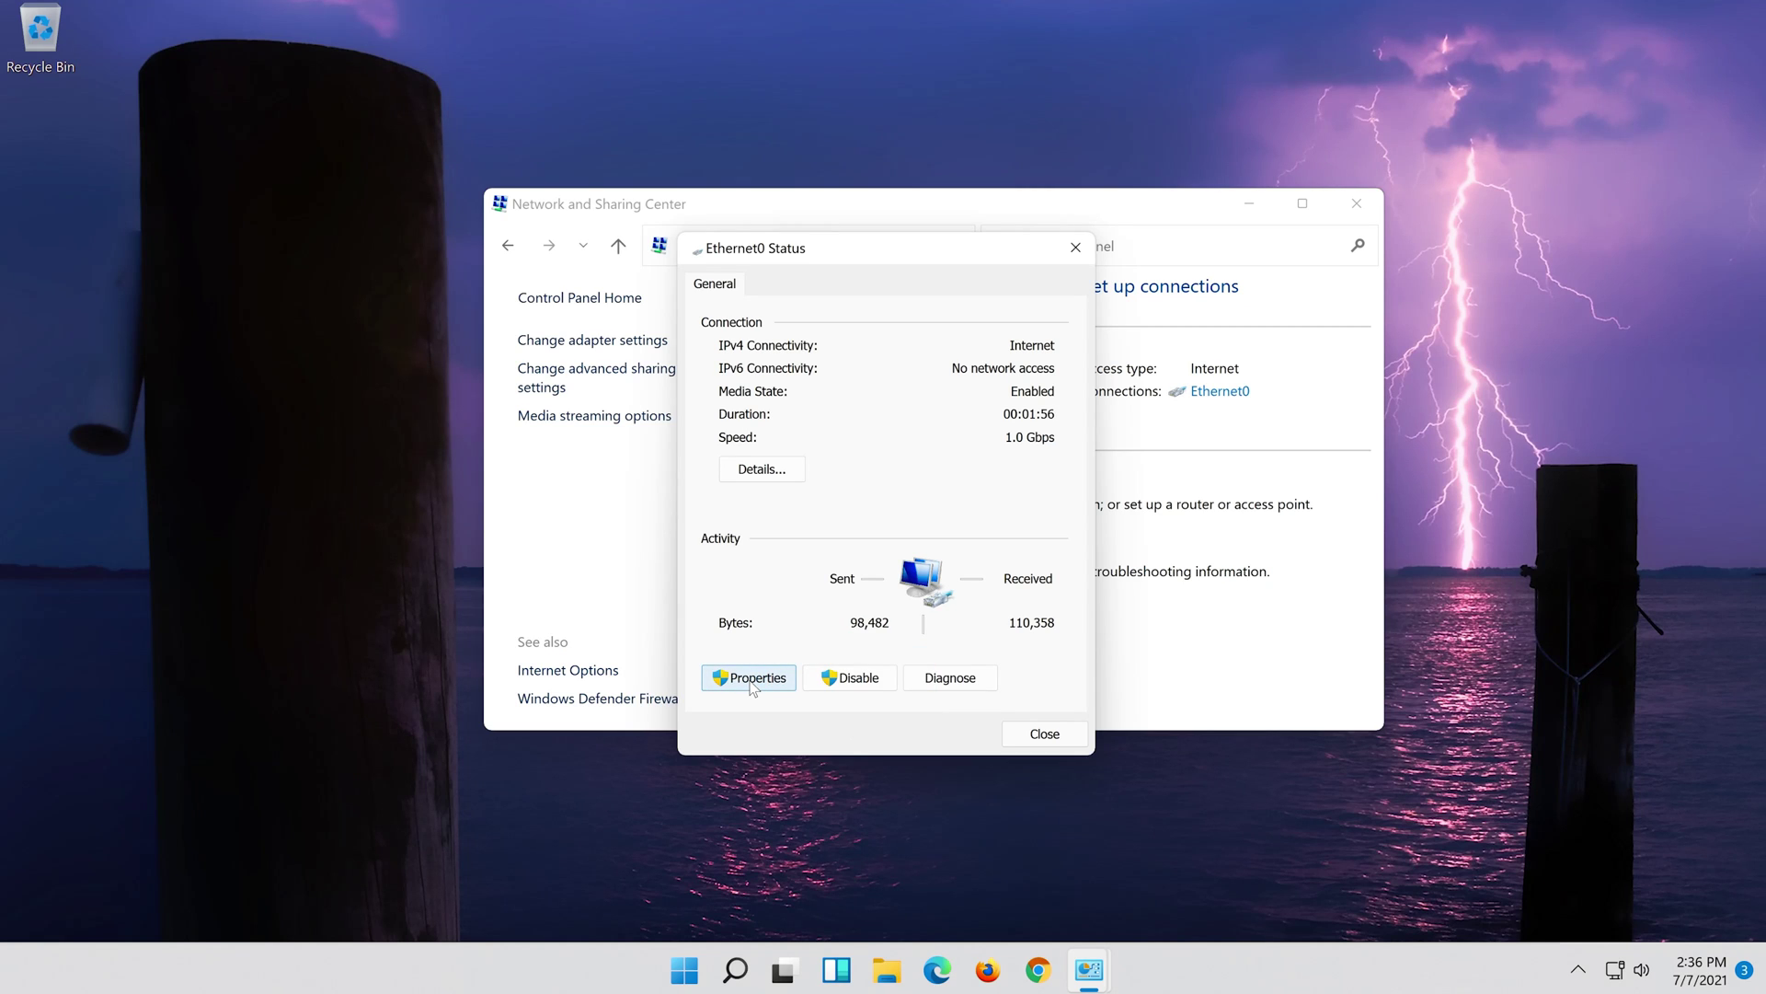
pyautogui.click(751, 680)
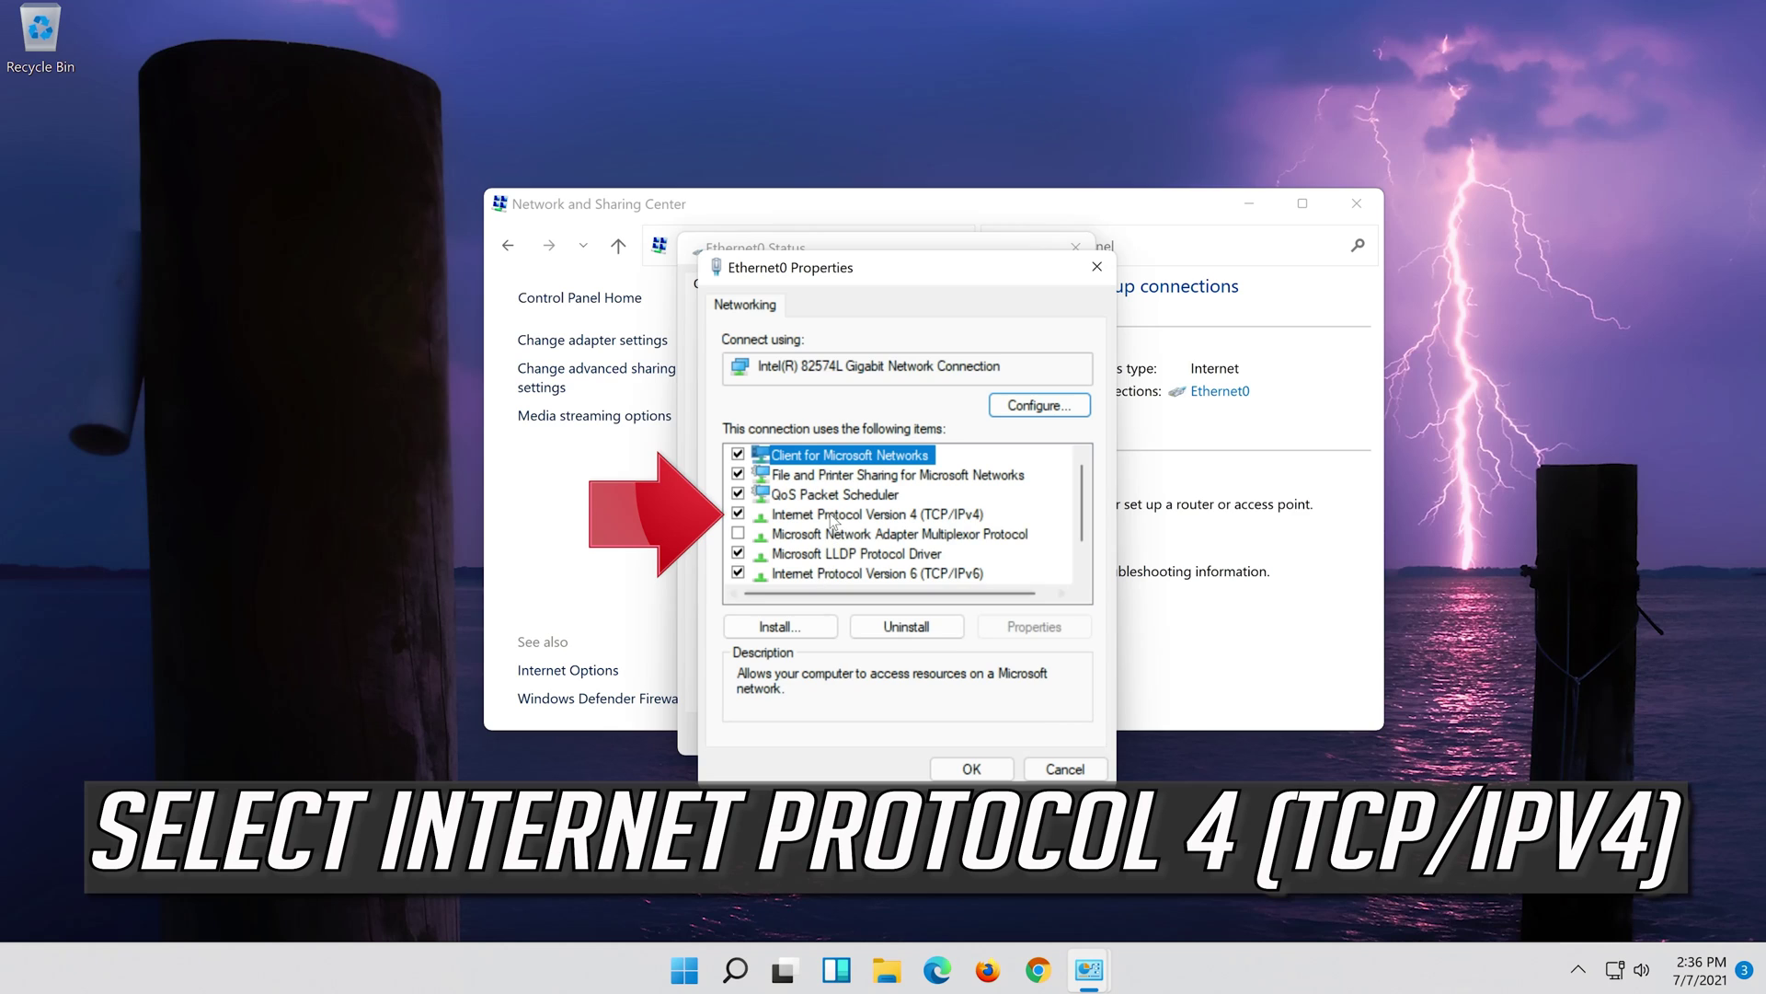
pyautogui.click(779, 518)
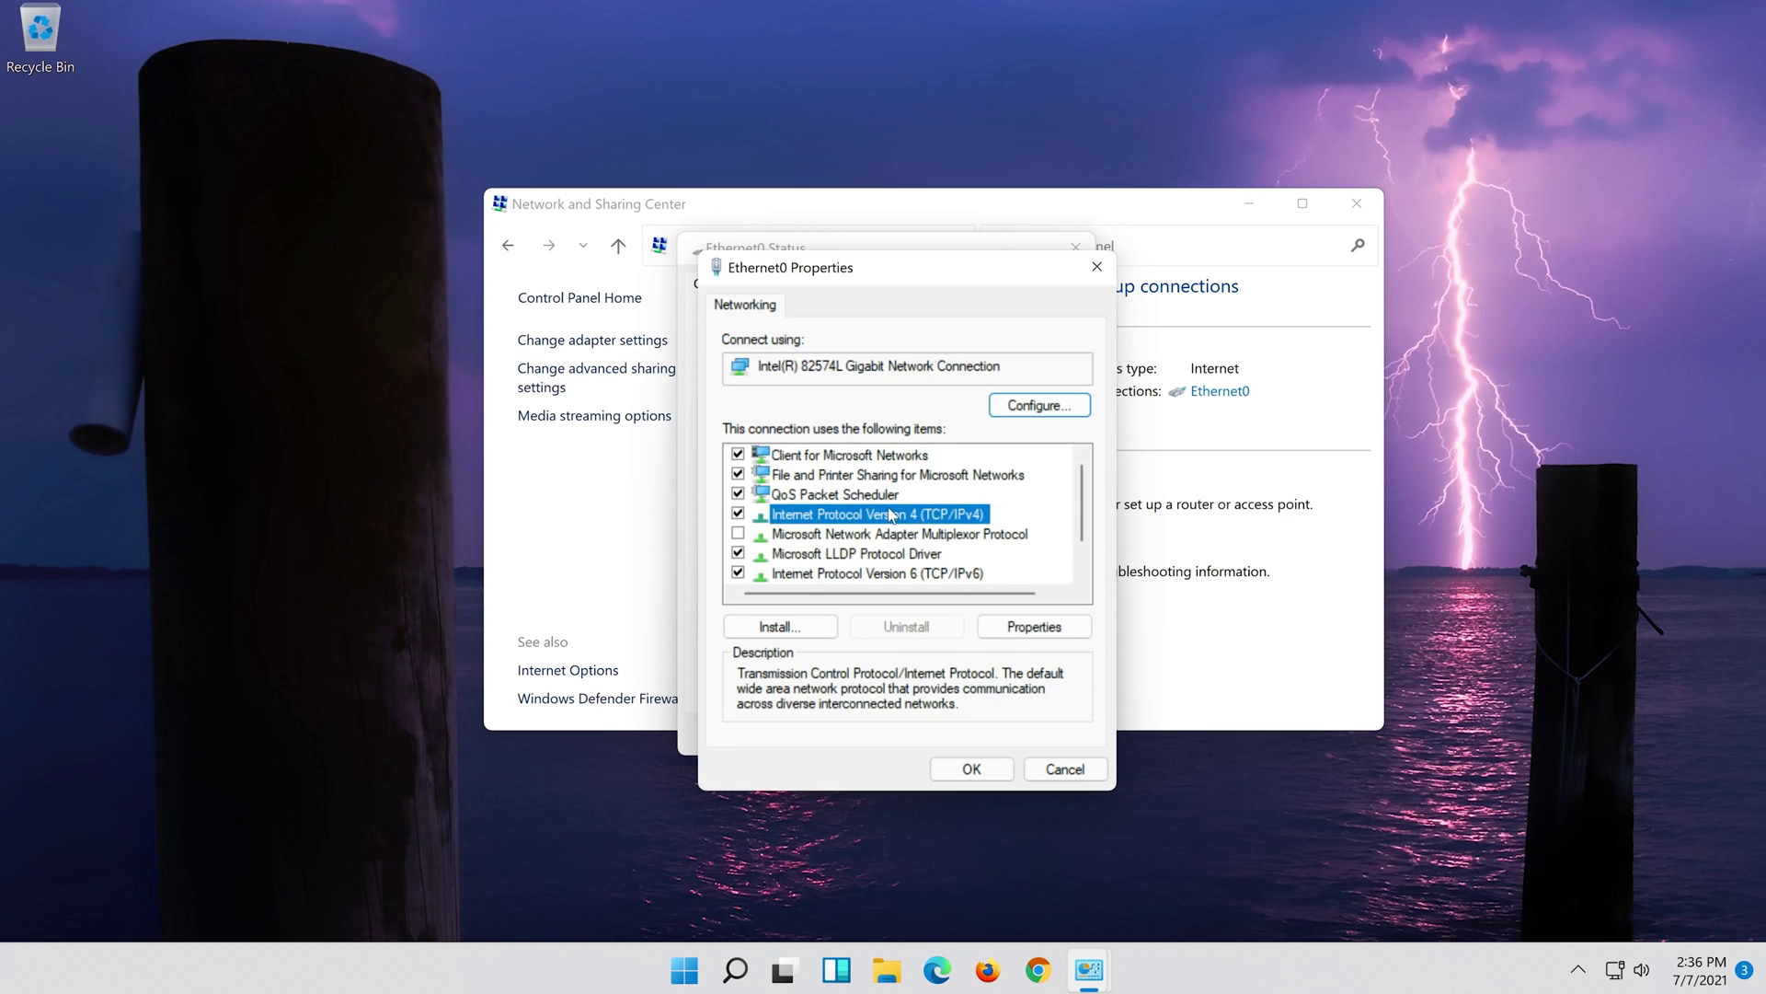
pyautogui.click(1036, 633)
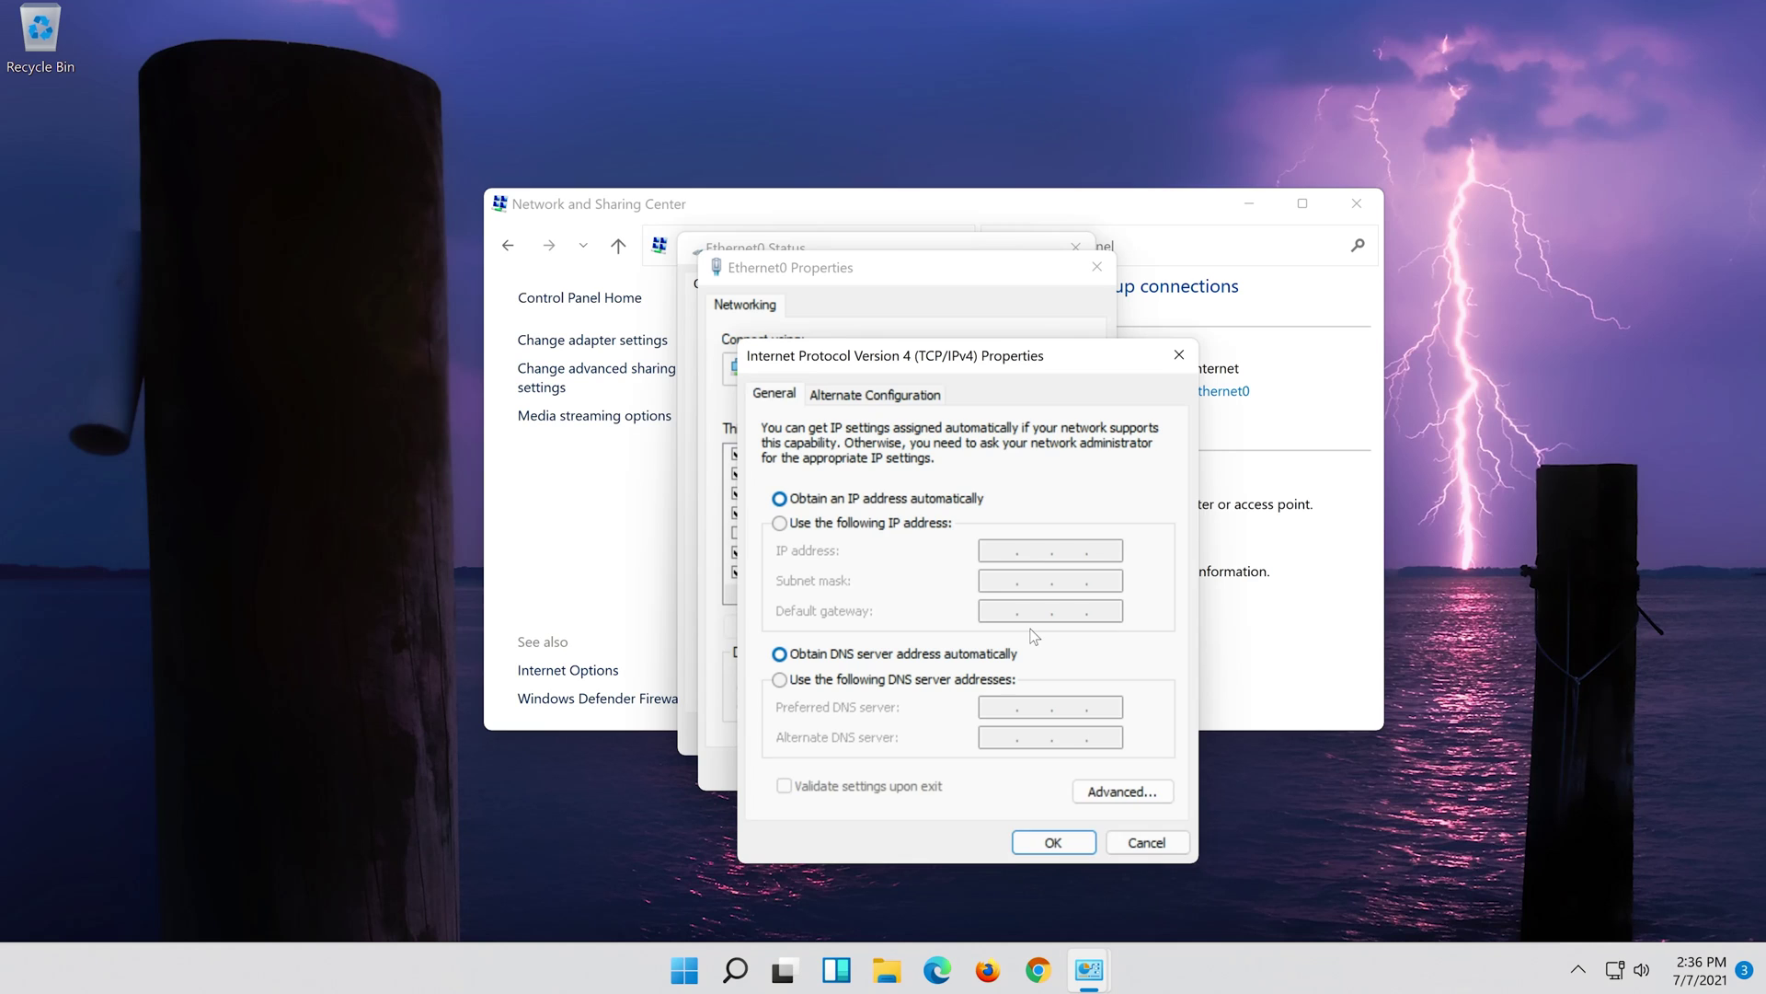
# Use manual DNS server addresses, with 8.8.8.8 as the preferred server and 8.8.4.4 as the alternate server
pyautogui.click(780, 681)
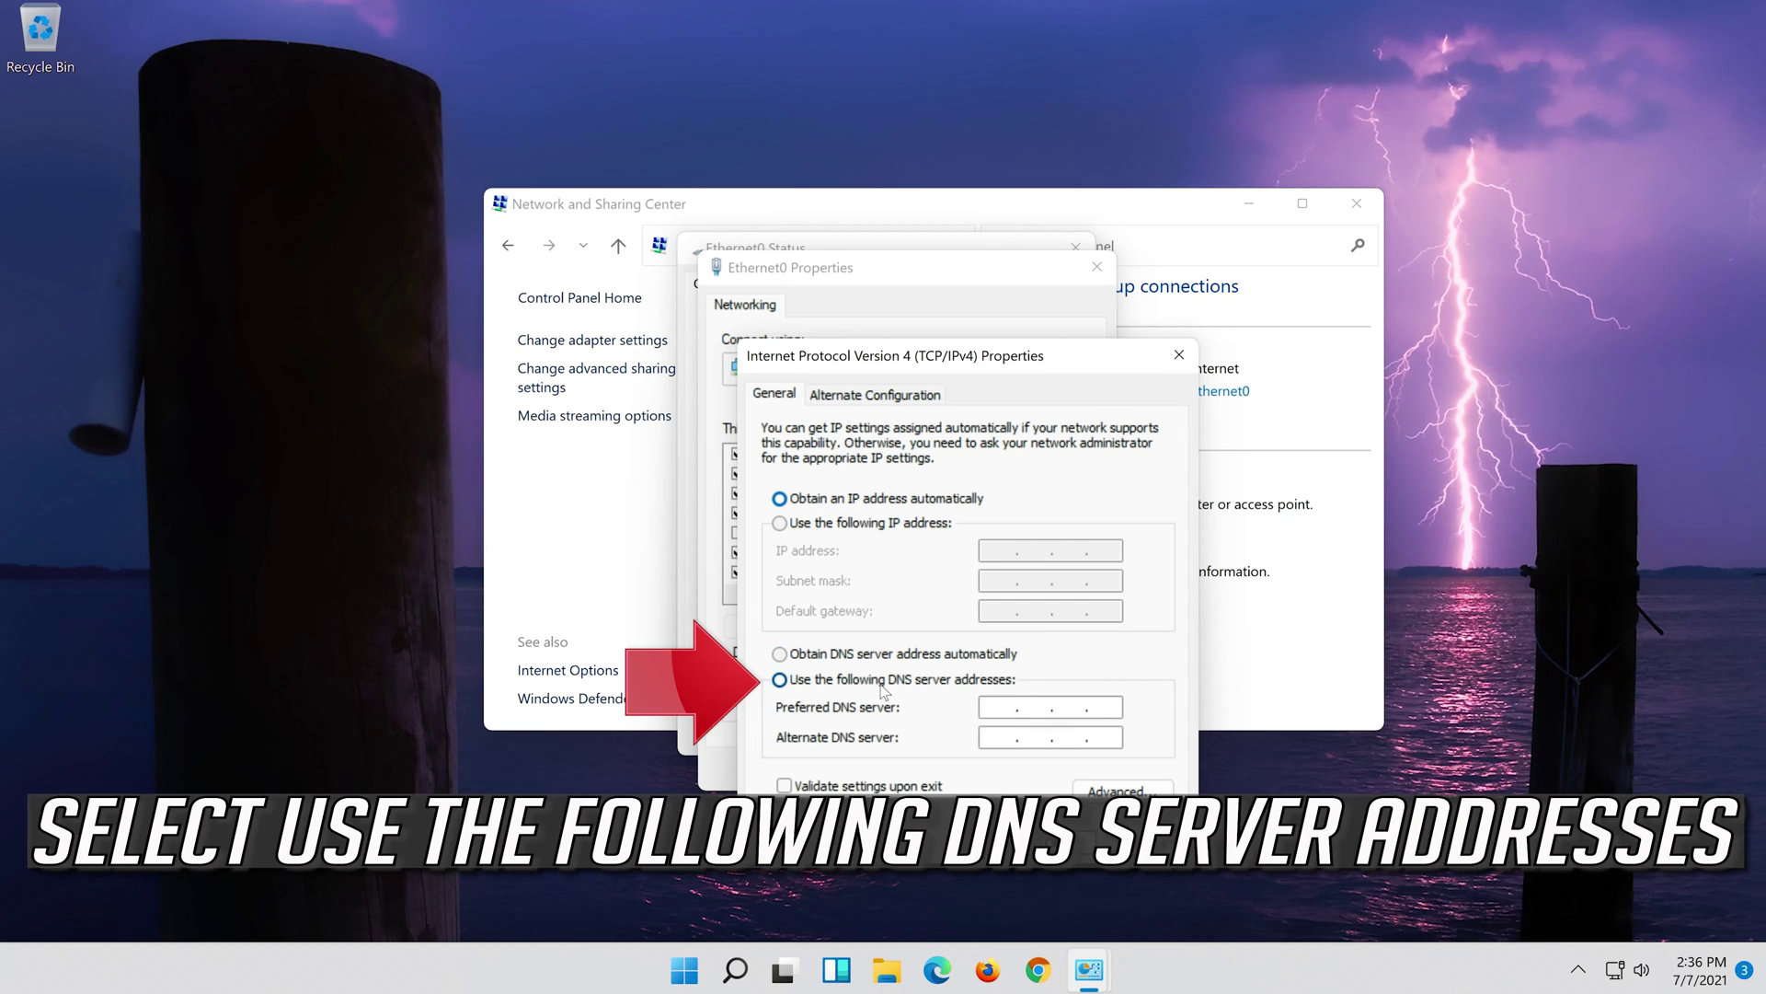
pyautogui.click(1004, 707)
pyautogui.write('8')
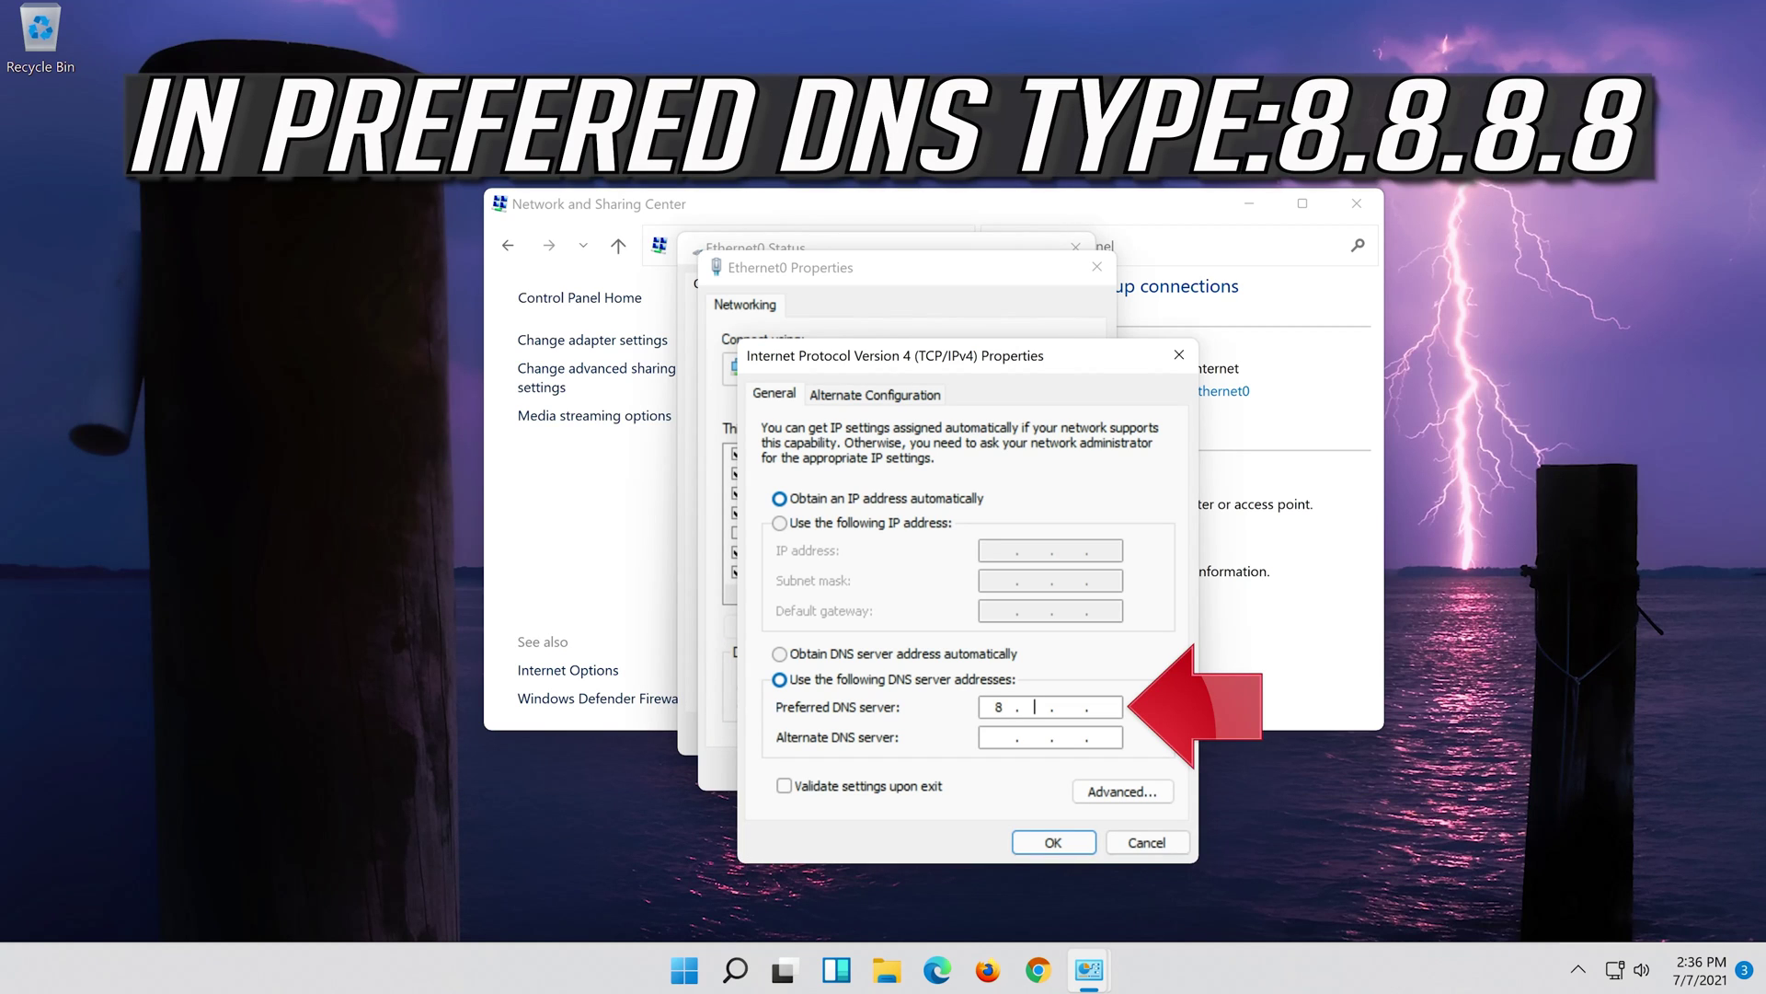
pyautogui.write('.8.8.8')
pyautogui.click(1000, 740)
pyautogui.write('8.')
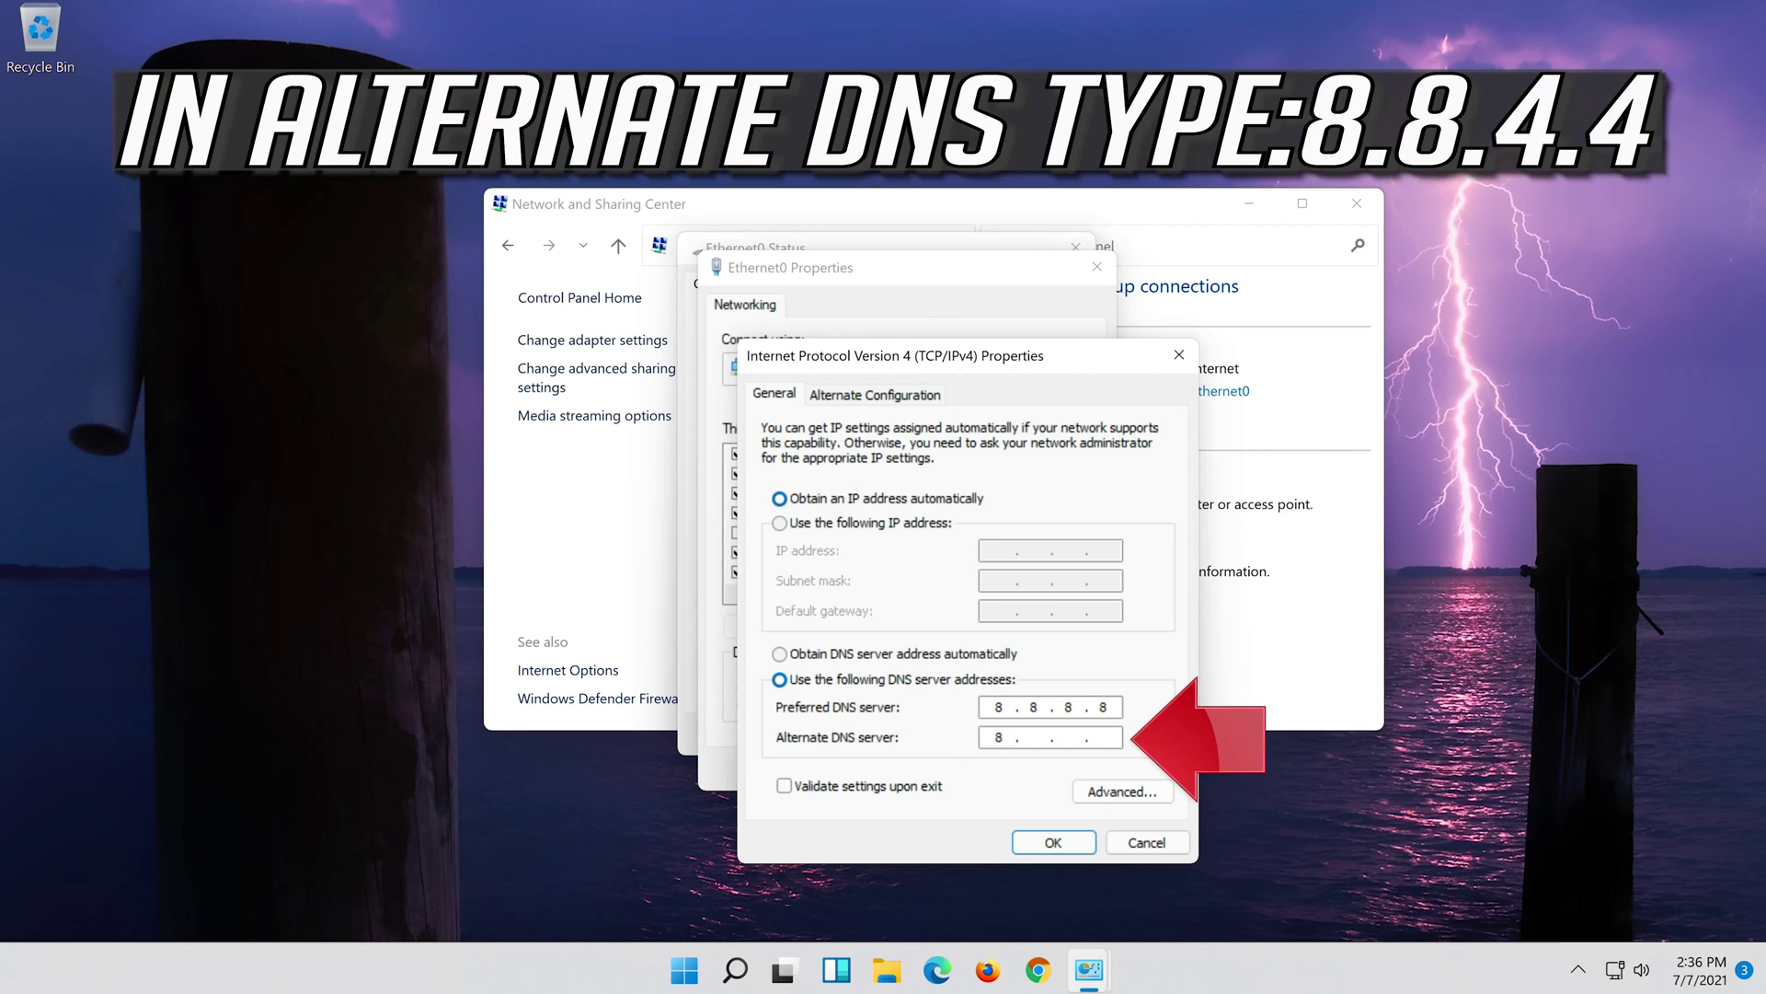
pyautogui.write('8')
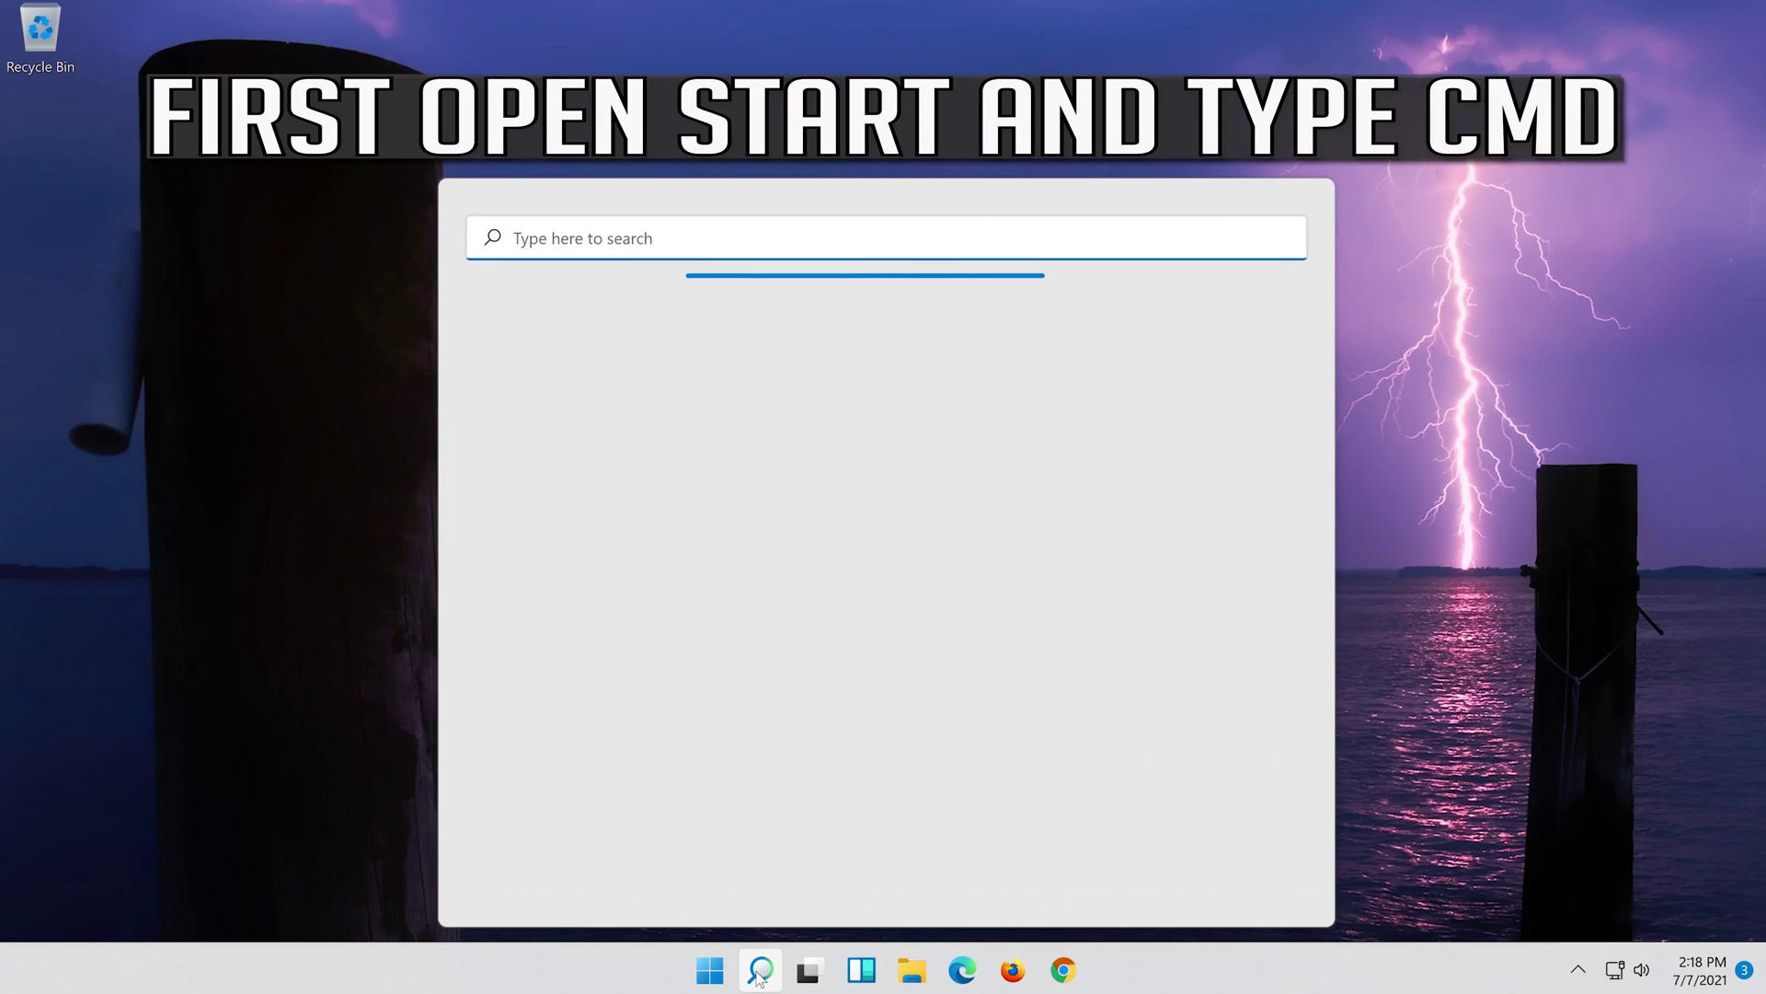
# Search Windows for cmd and run Command Prompt as administrator, allowing it to make changes to the device
pyautogui.write('cmd')
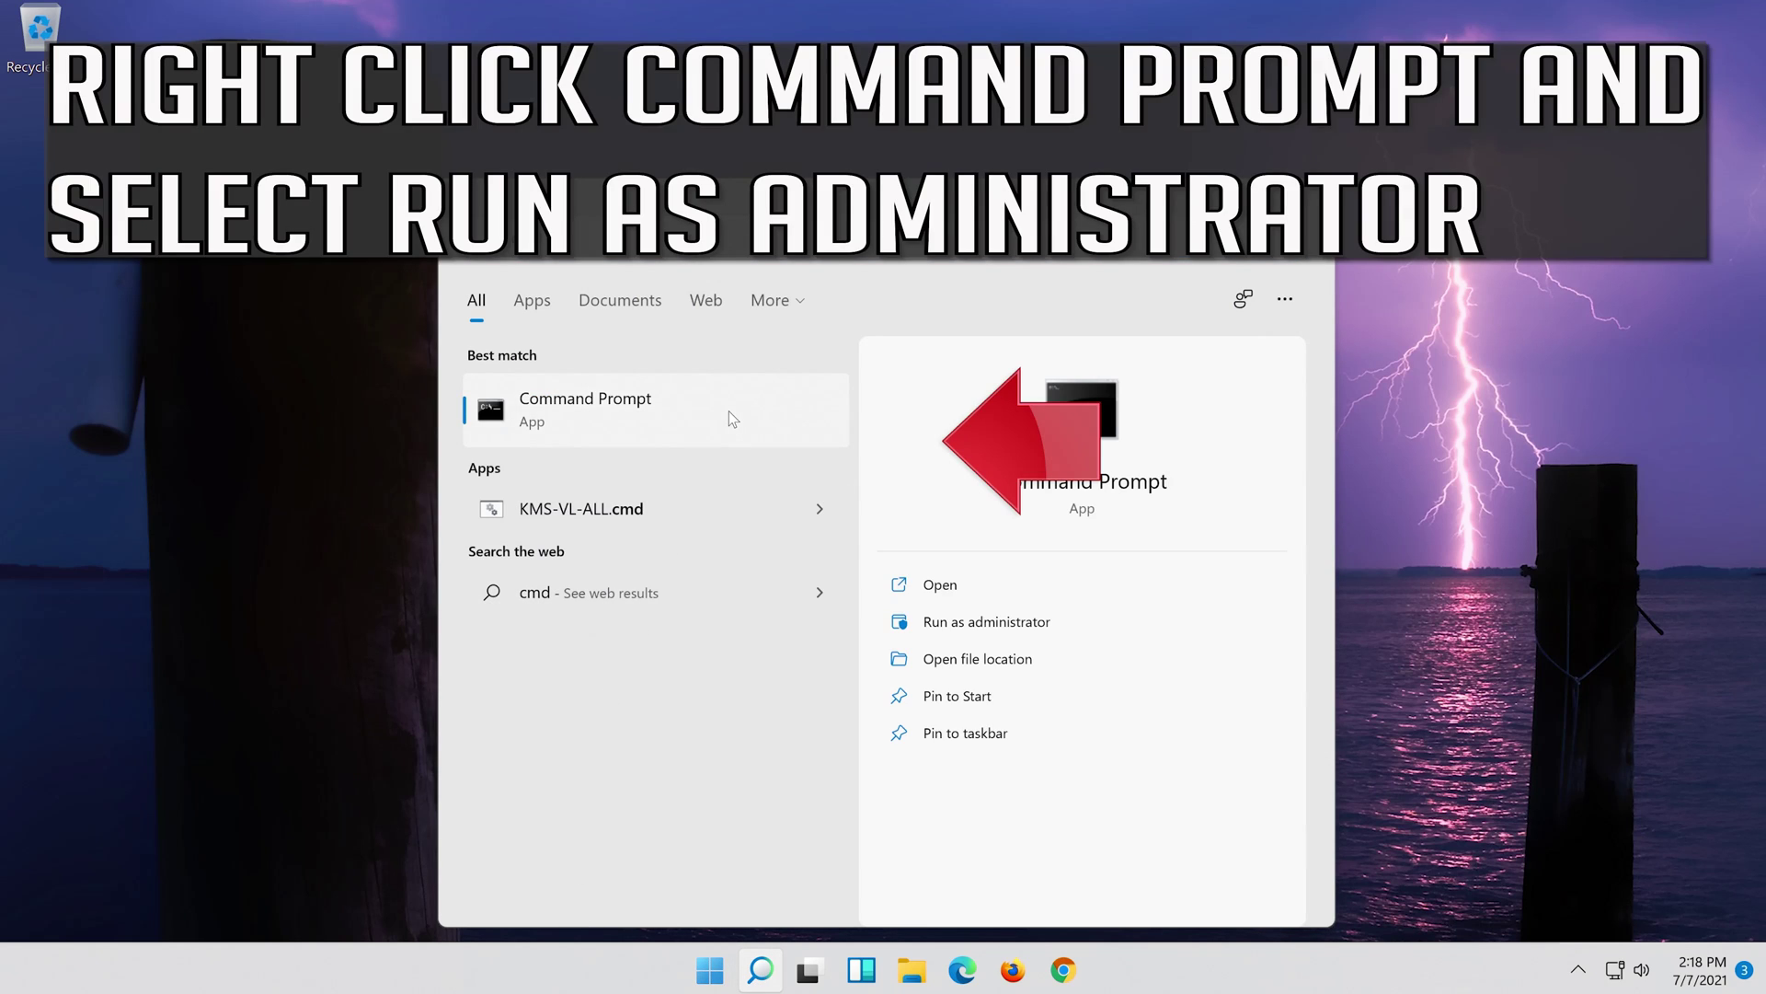
pyautogui.rightClick(729, 411)
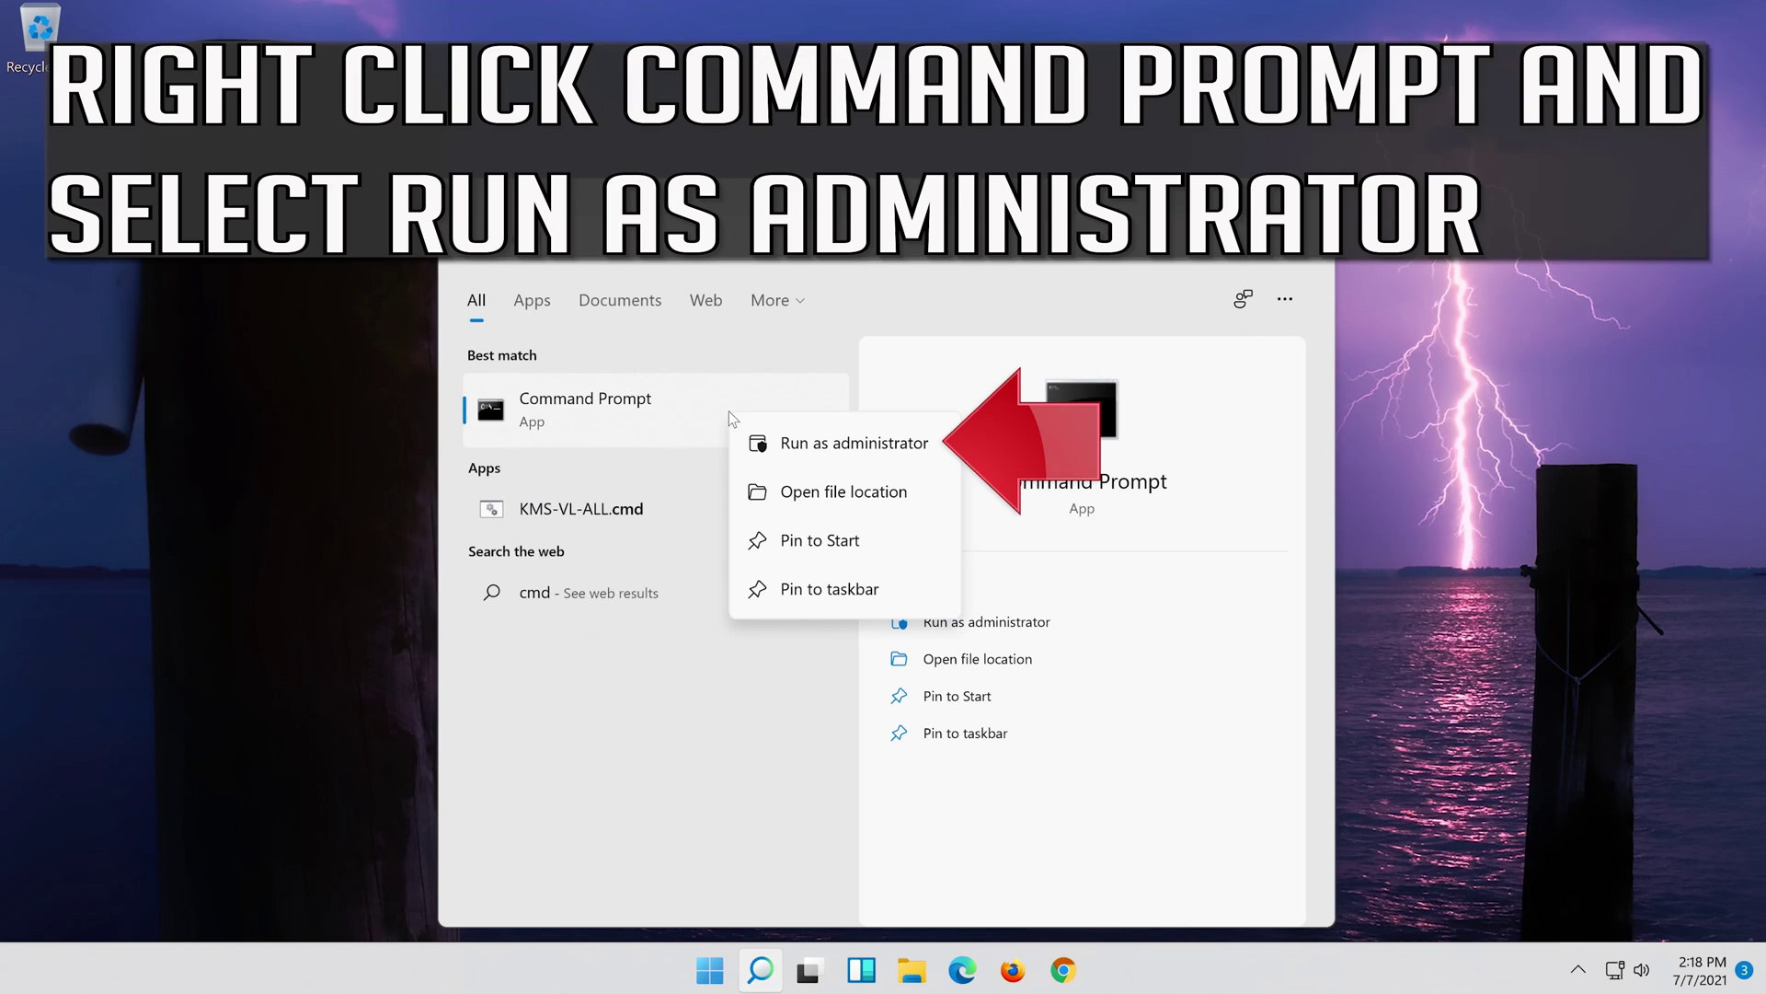
pyautogui.click(856, 450)
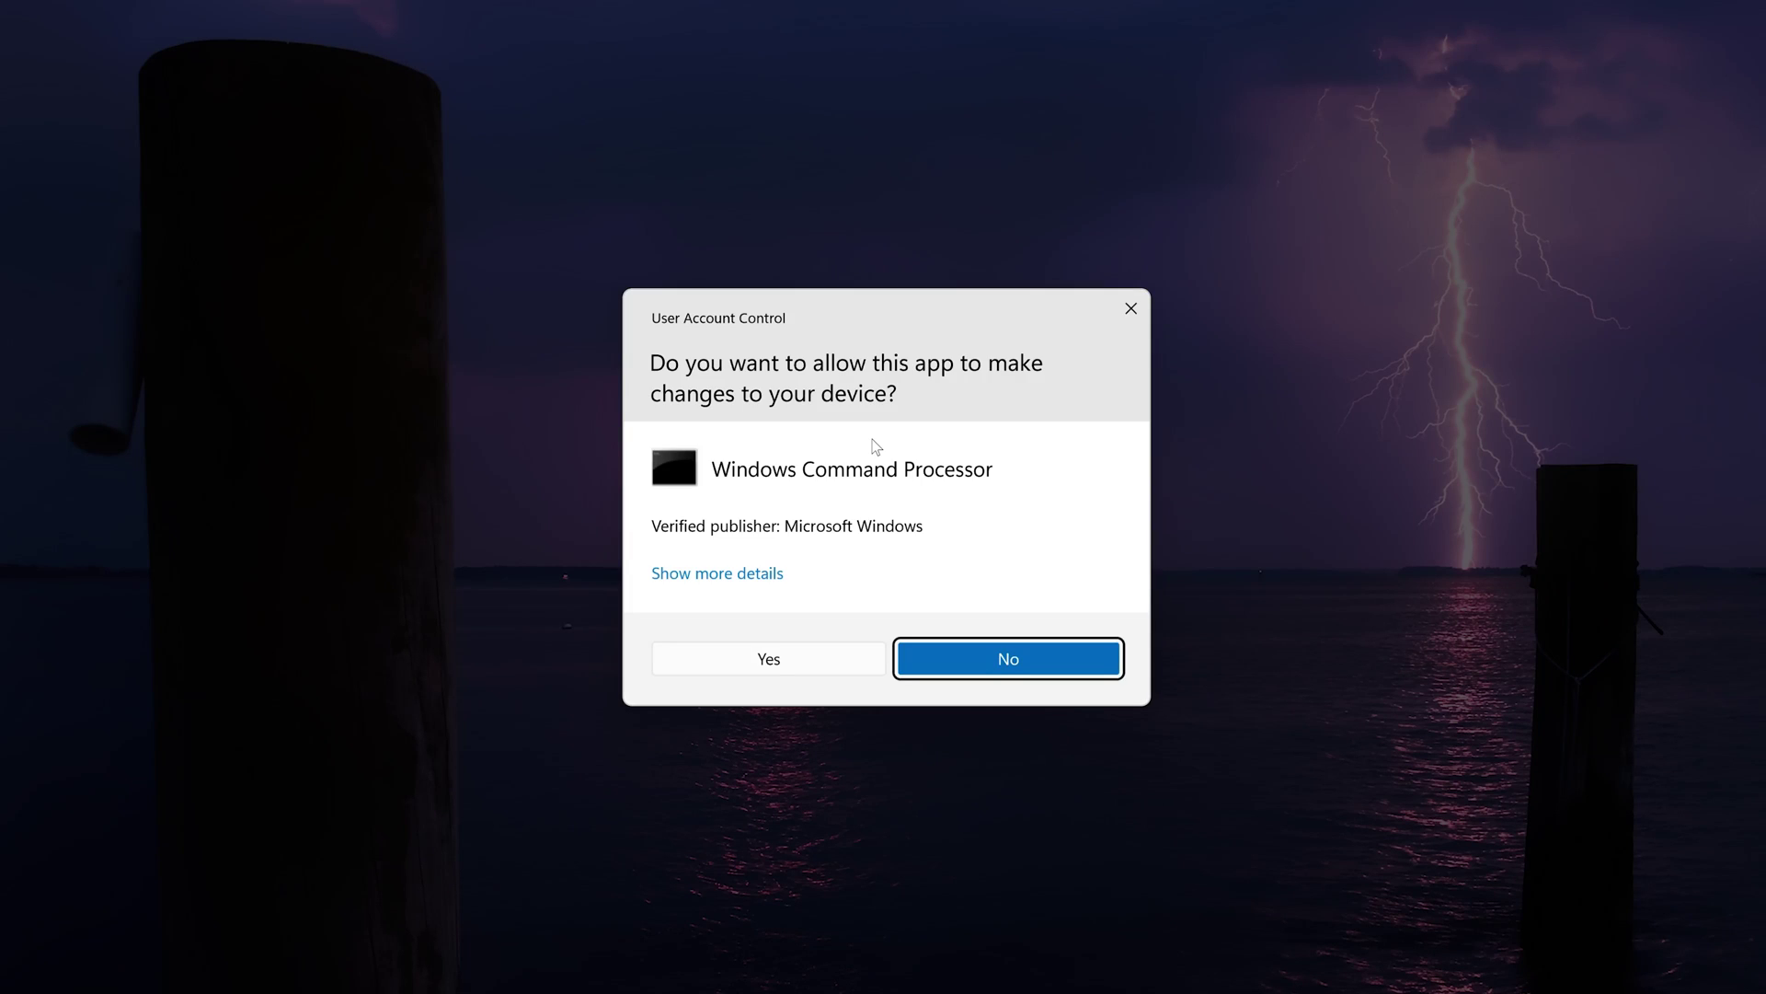
pyautogui.click(786, 659)
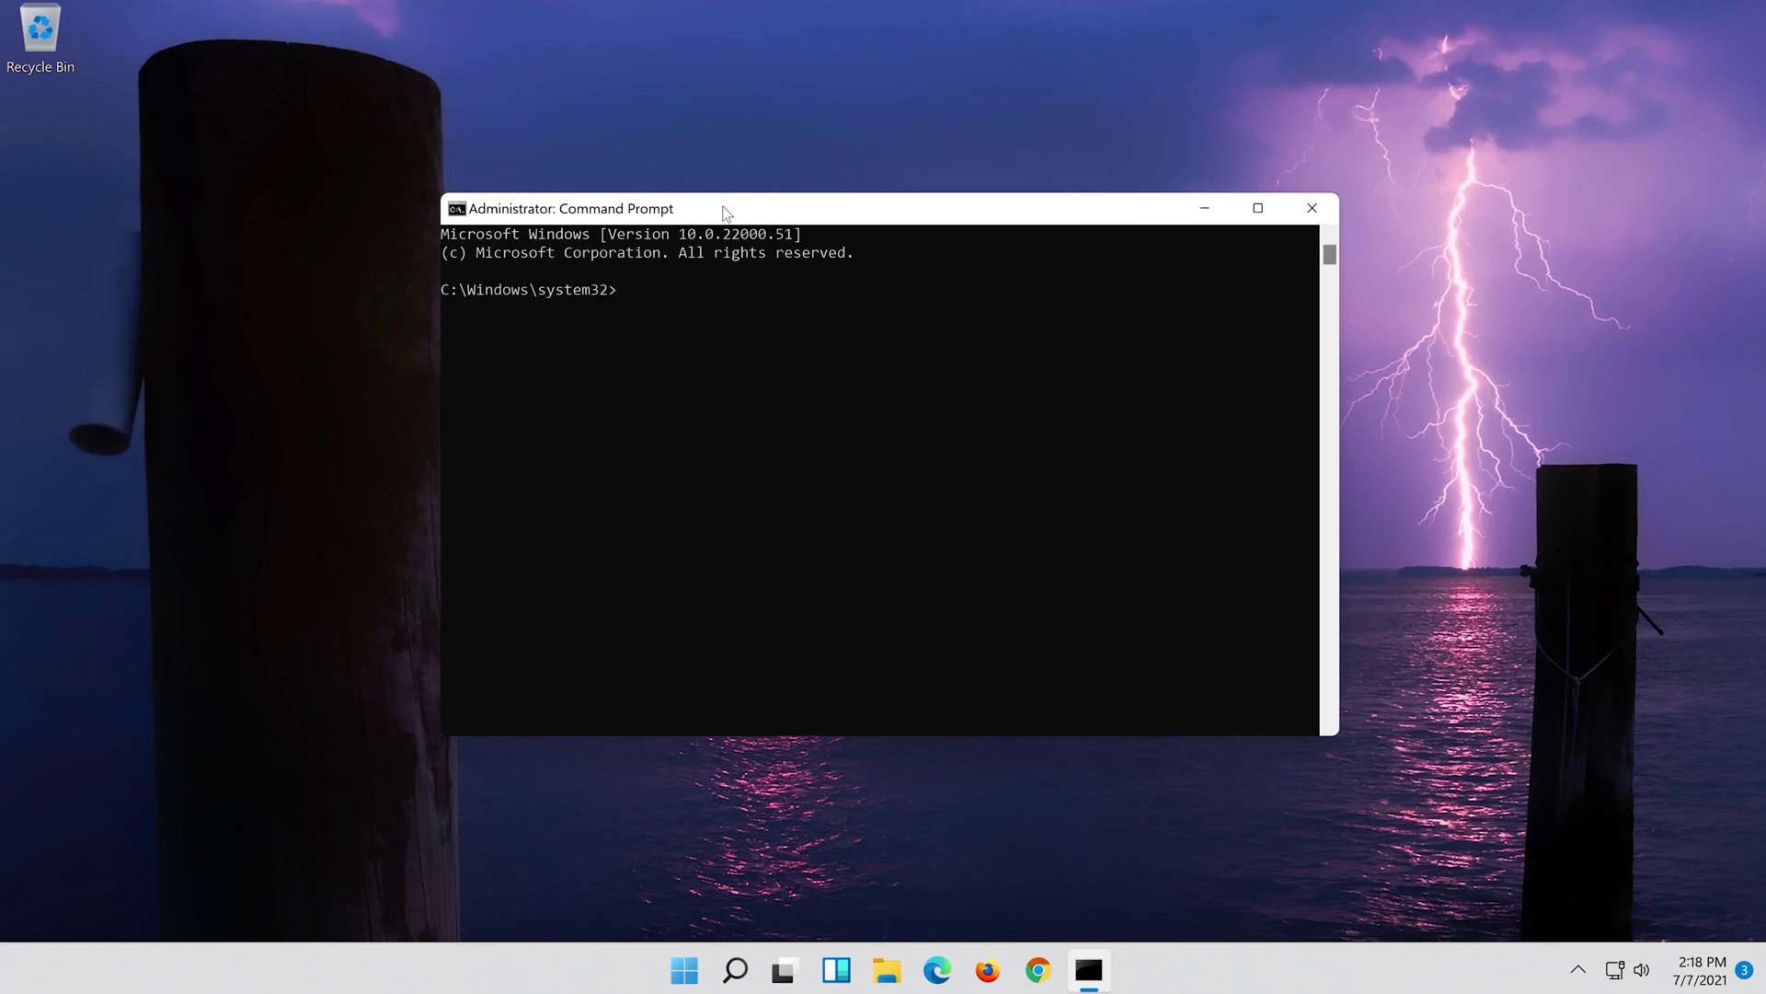
# Run netsh int ip reset c:\resetlog.txt and netsh winsock reset in the elevated Command Prompt
pyautogui.write('n')
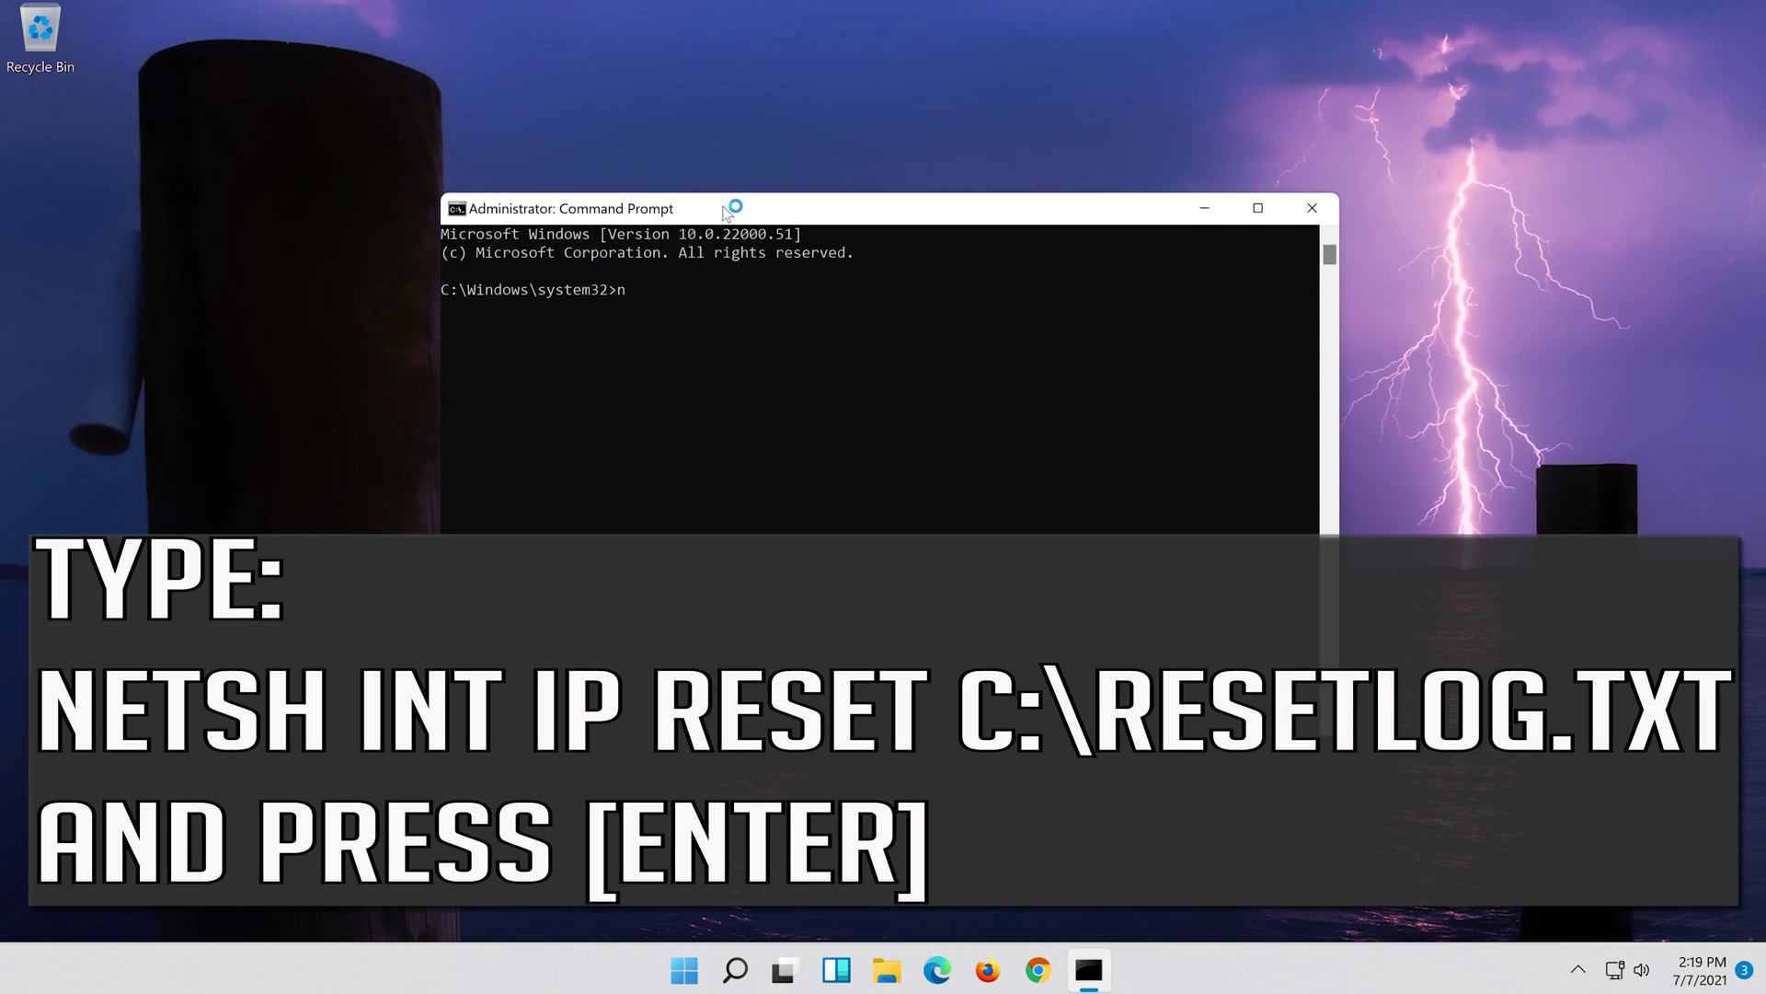
pyautogui.write('etsh int ip reset c:\\resetlog.txt')
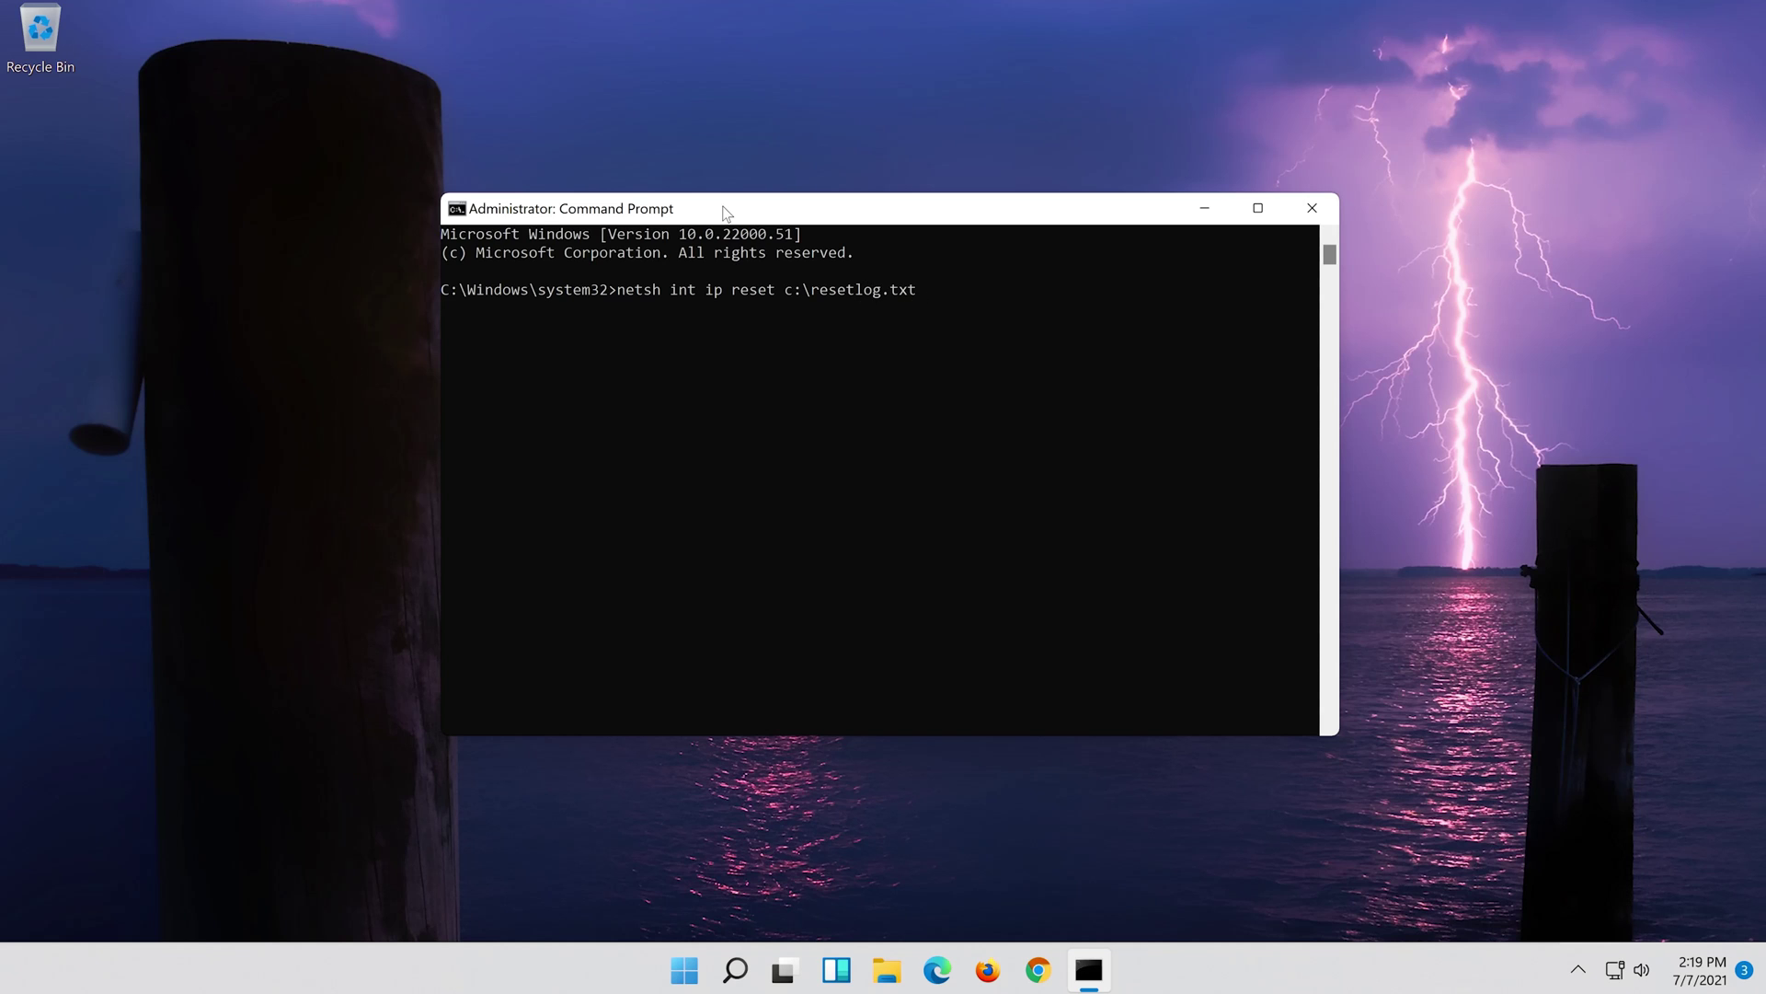
pyautogui.press('Return')
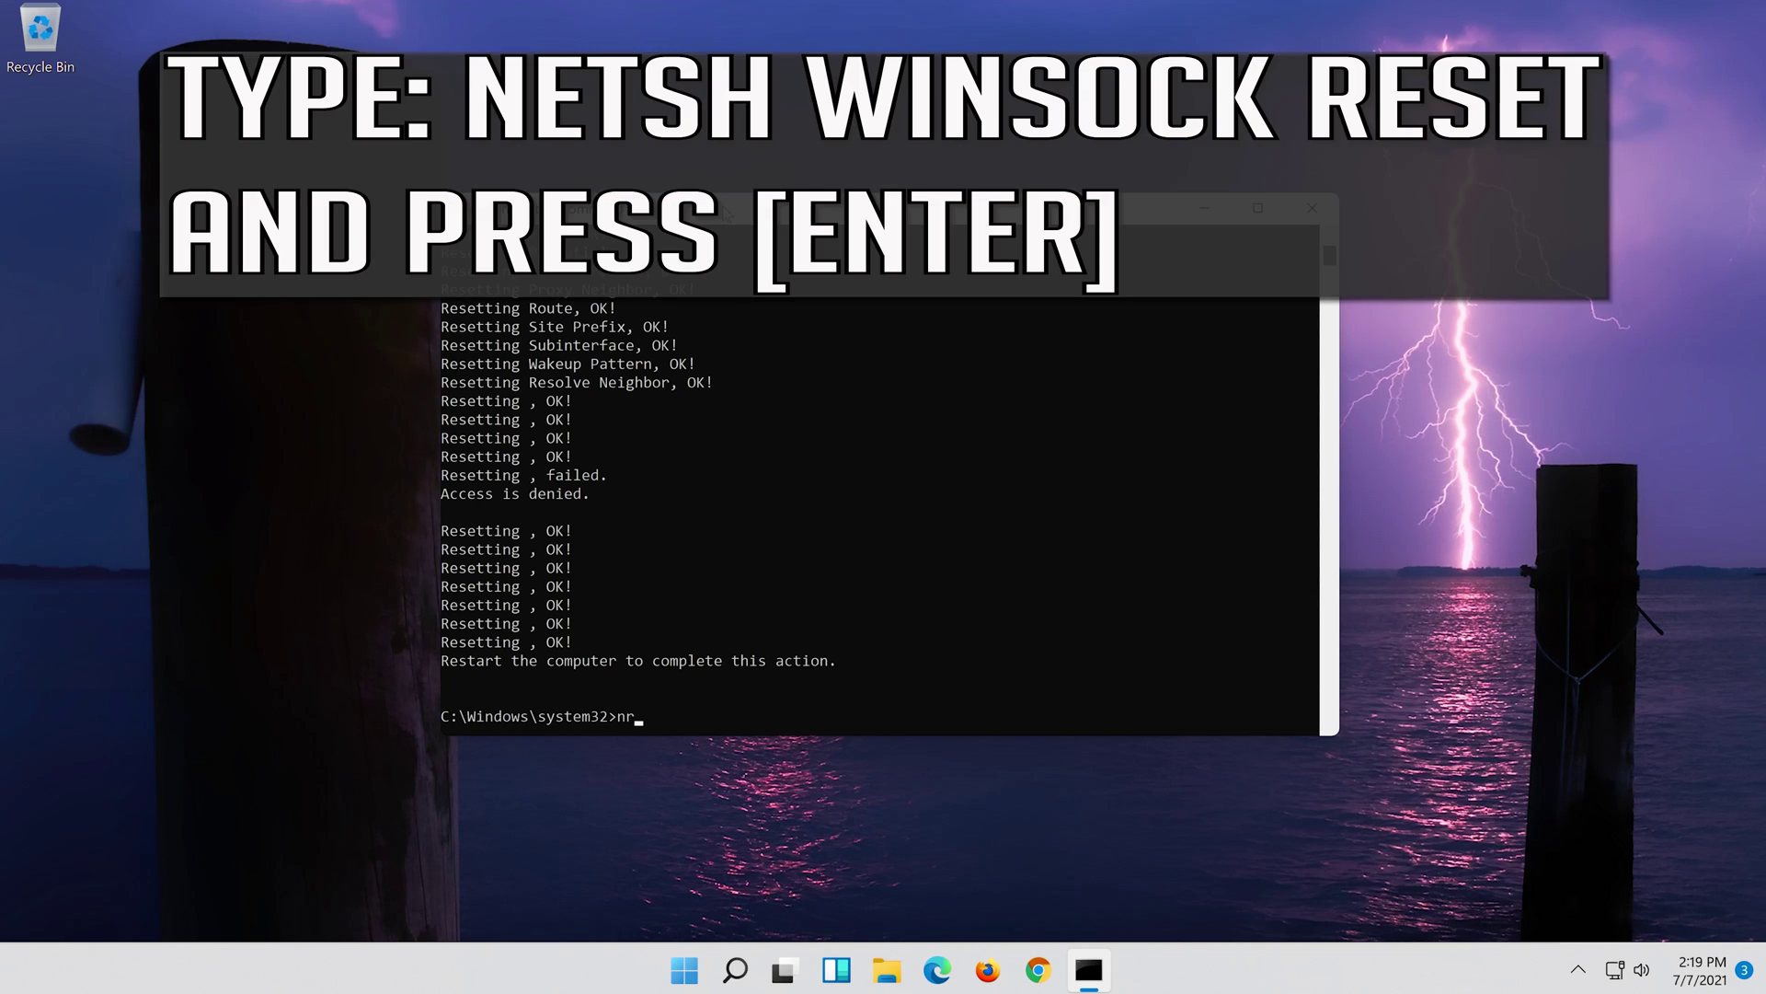
pyautogui.write('netsh winsock reset')
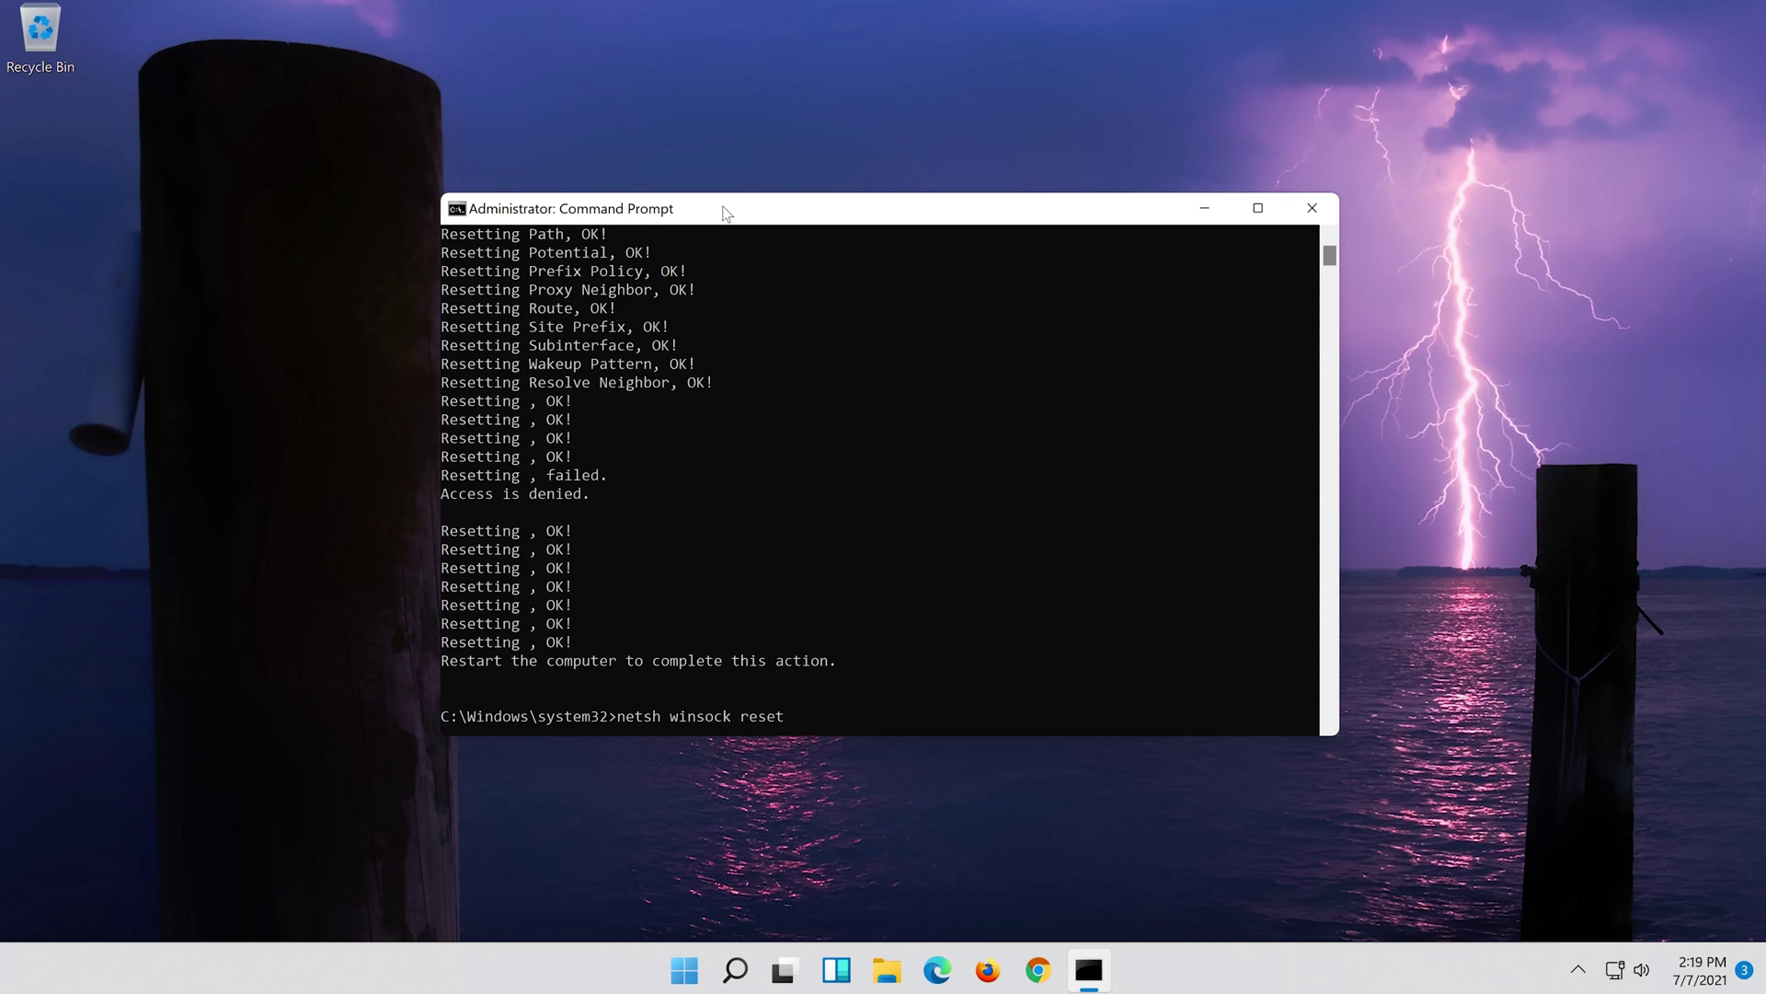
pyautogui.press('Return')
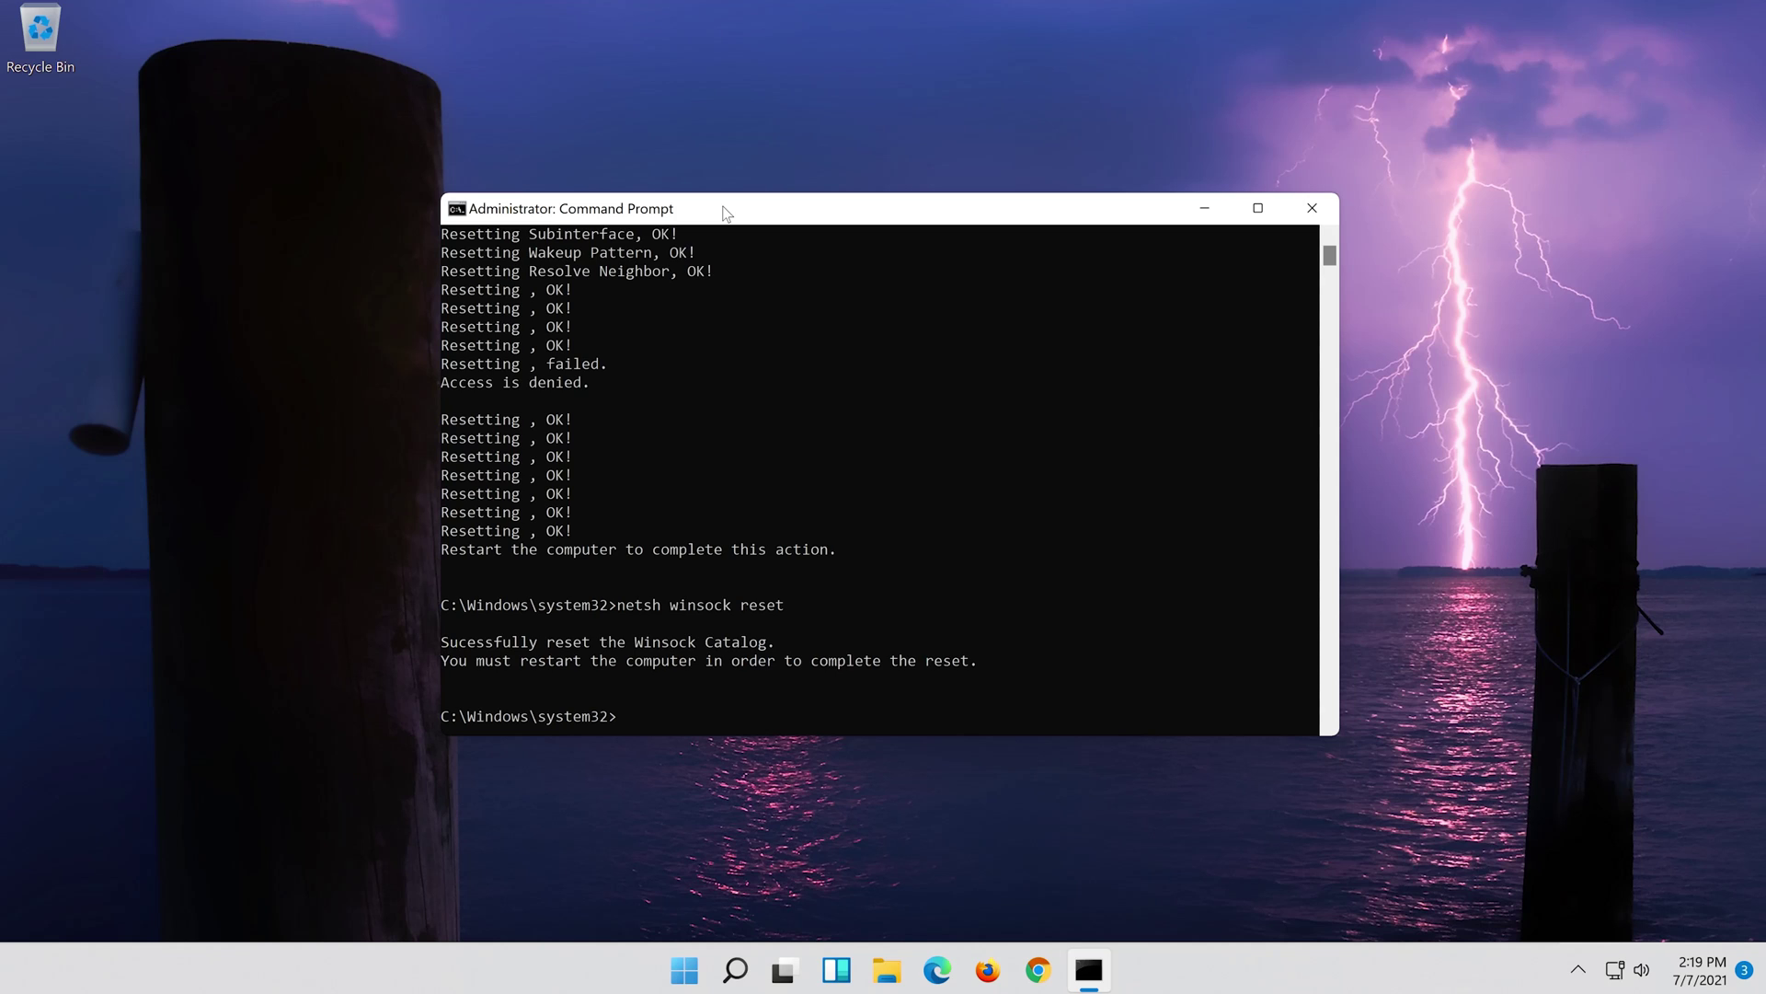
# Flush the DNS cache with ipconfig /flushdns and leave Command Prompt with the exit command
pyautogui.write('ipconfig ')
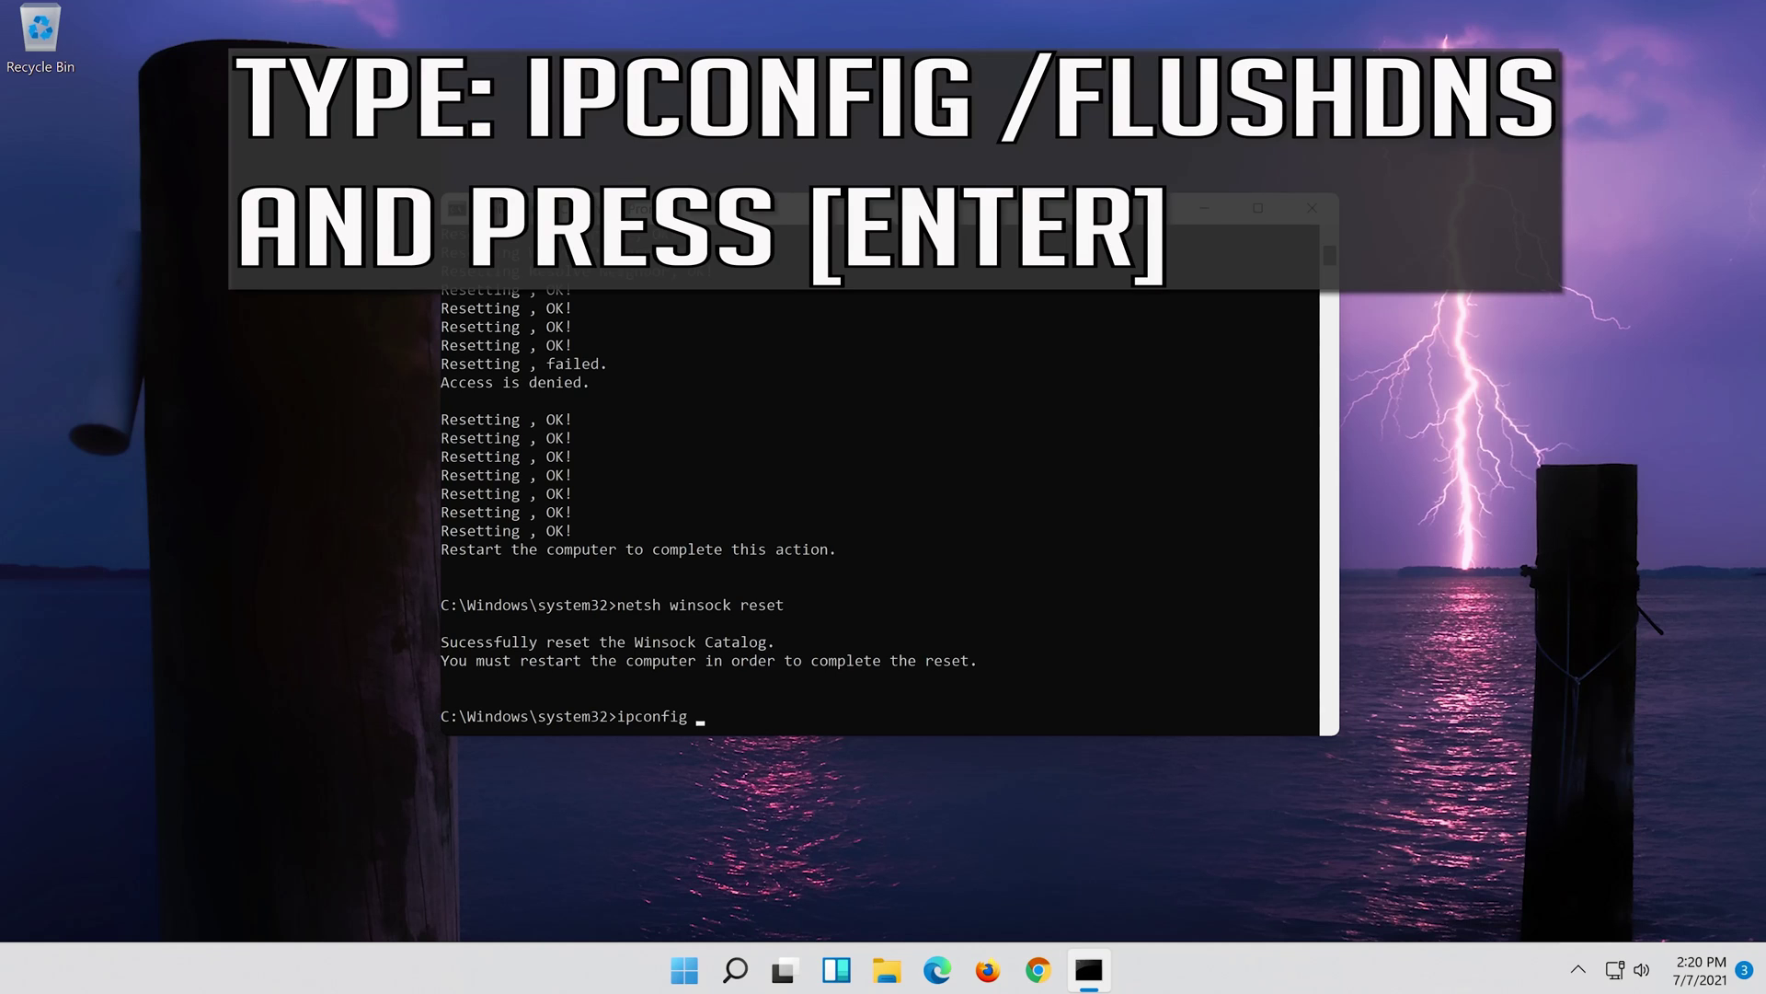
pyautogui.write('/flushdns')
pyautogui.press('Return')
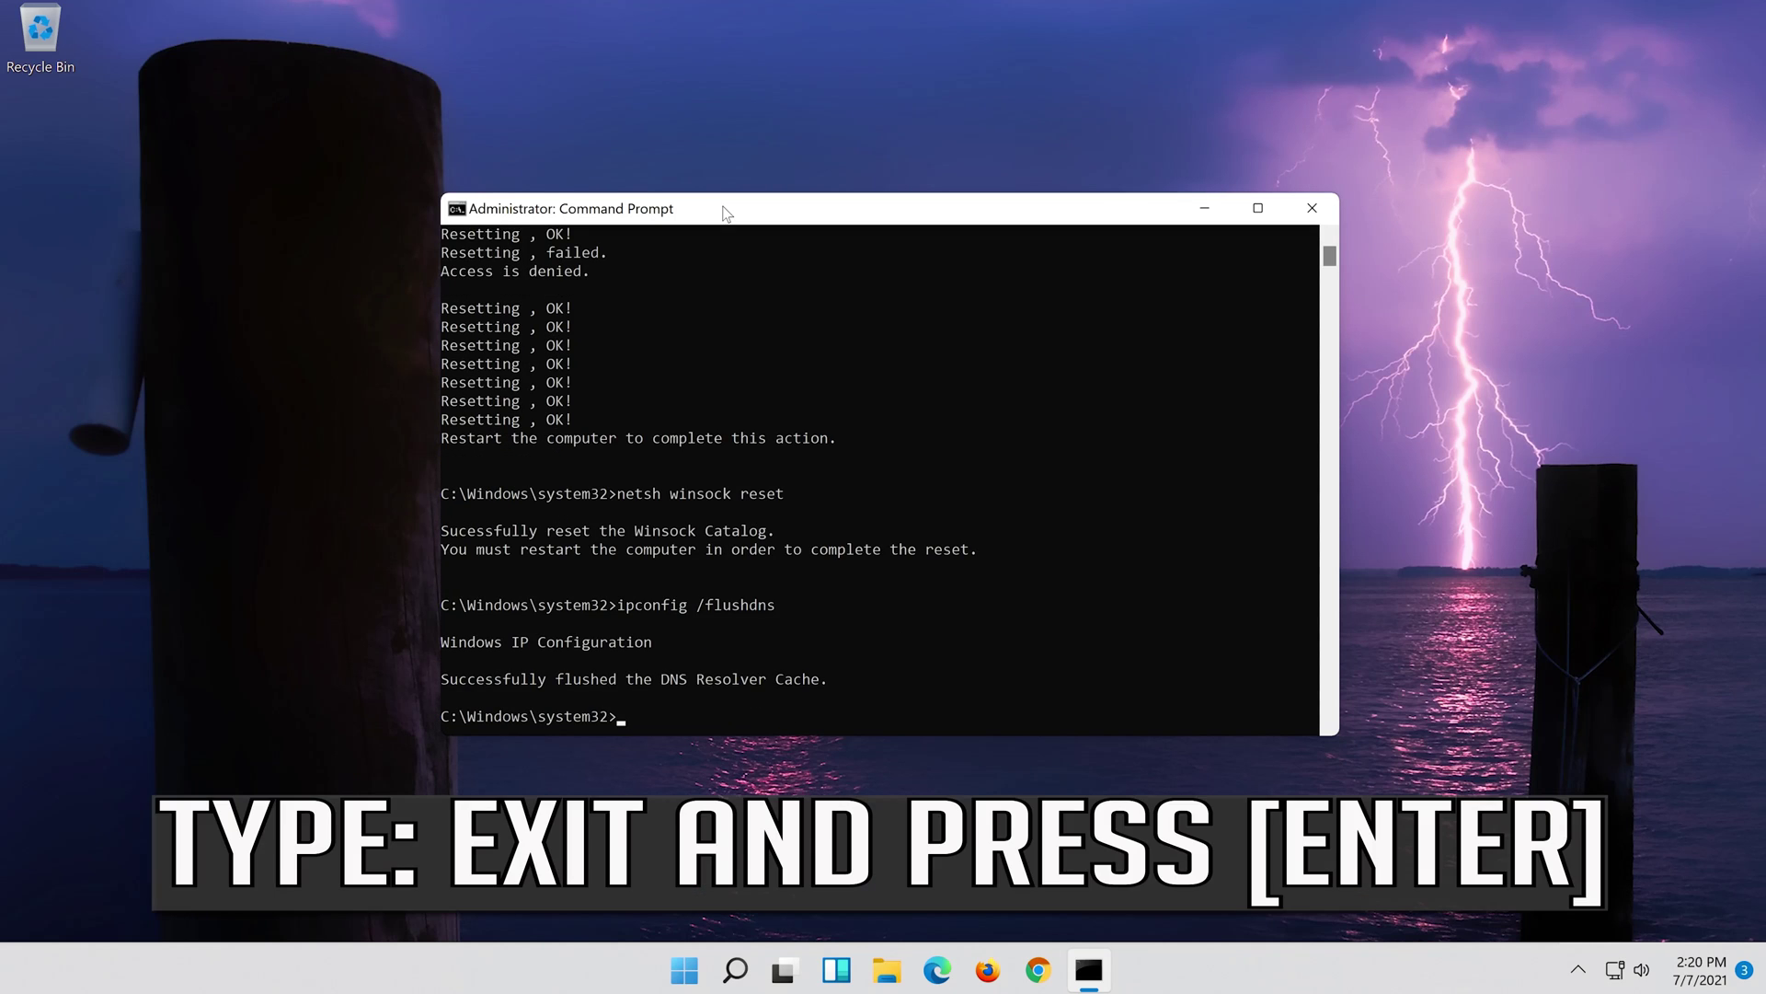
pyautogui.write('exit')
pyautogui.press('Return')
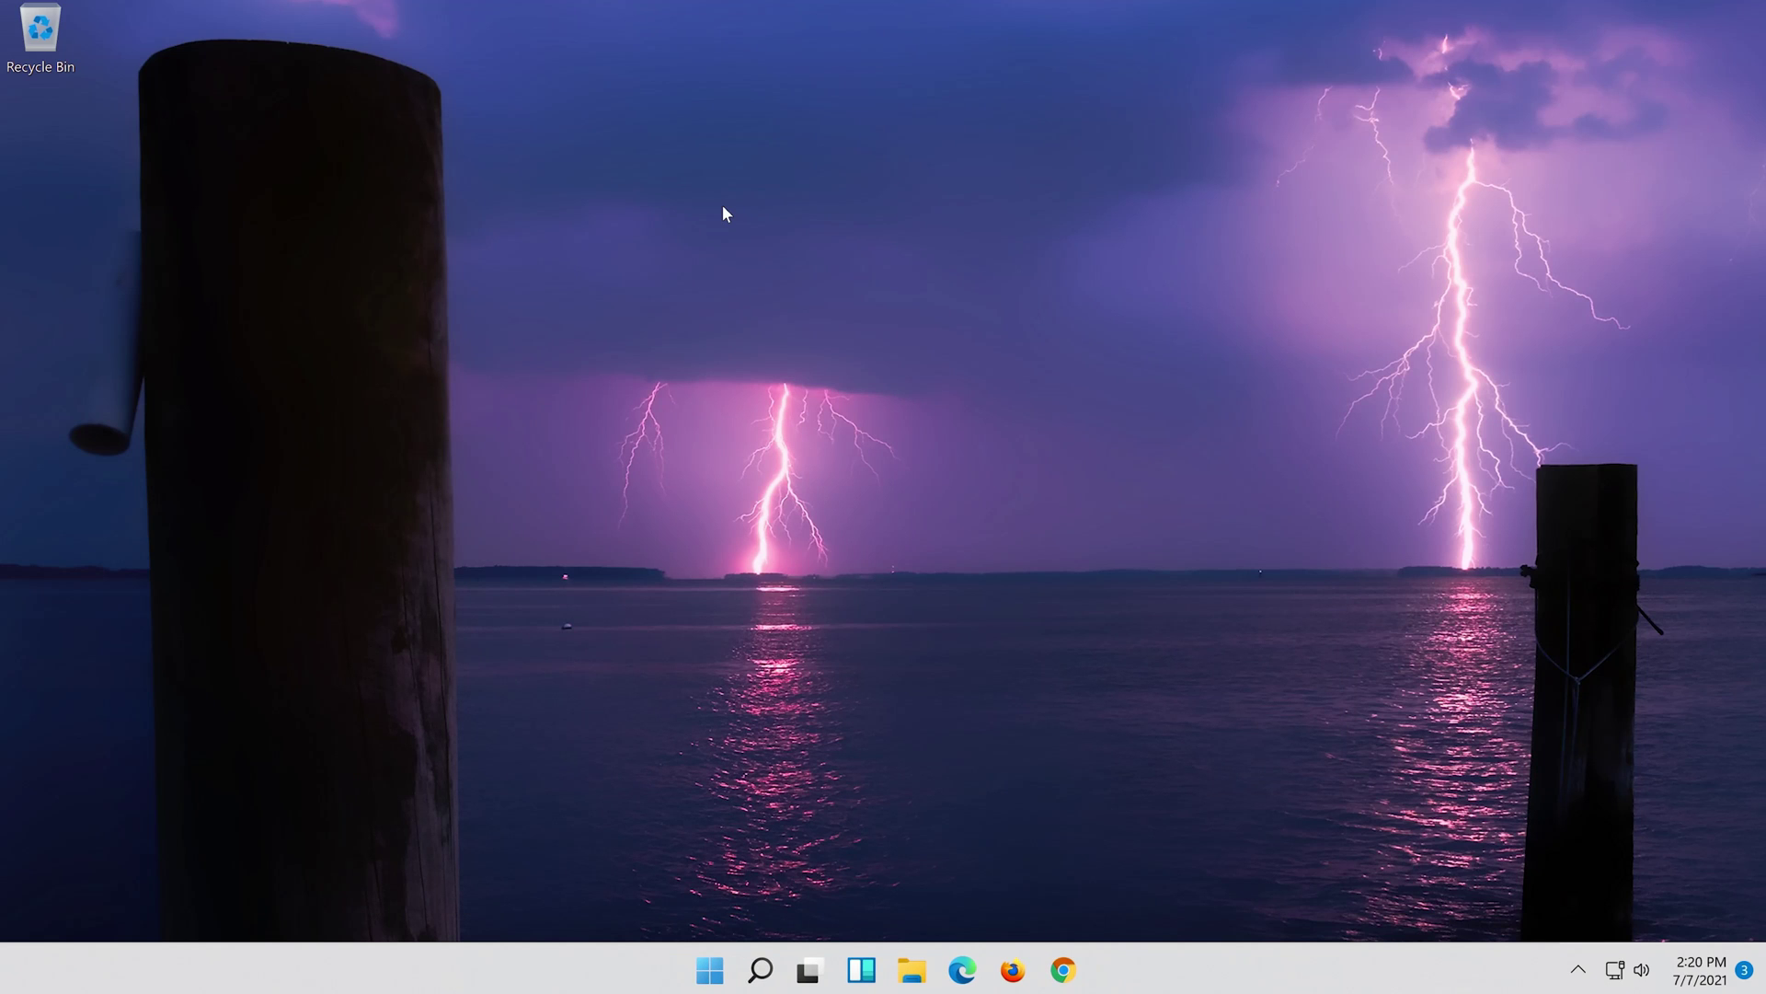
# Restart the computer to complete the IP and Winsock resets
pyautogui.click(711, 969)
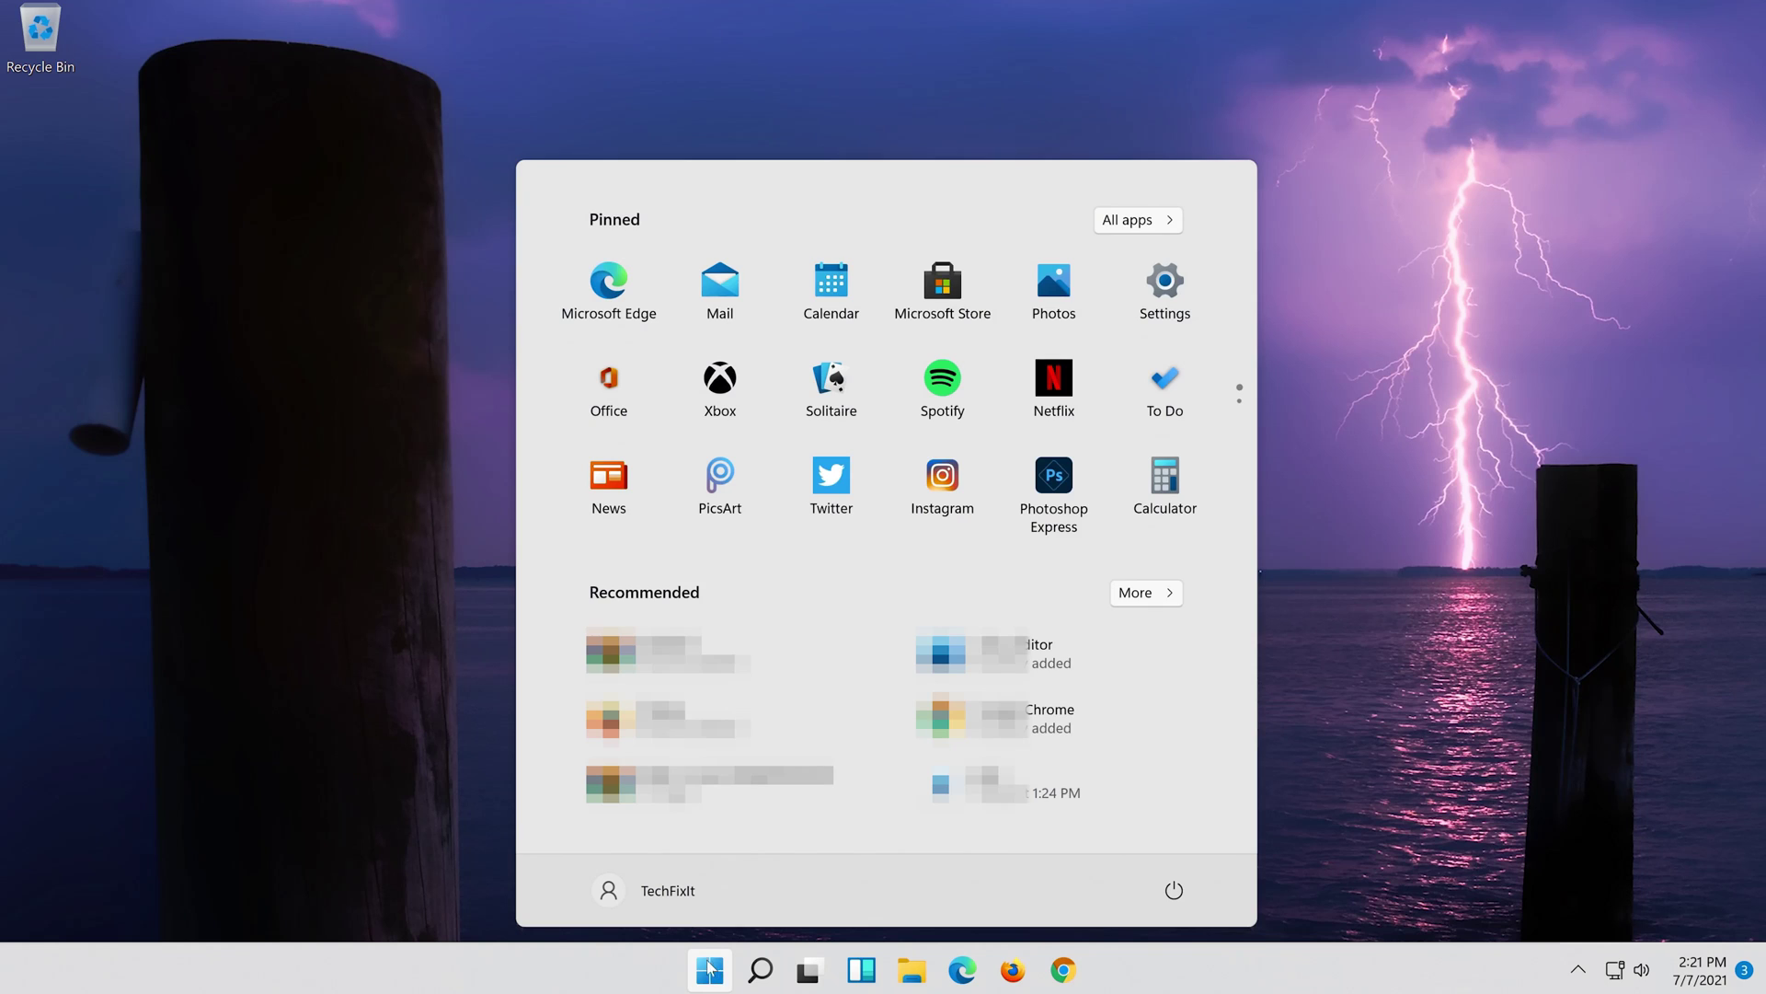
pyautogui.click(1174, 889)
pyautogui.click(1170, 840)
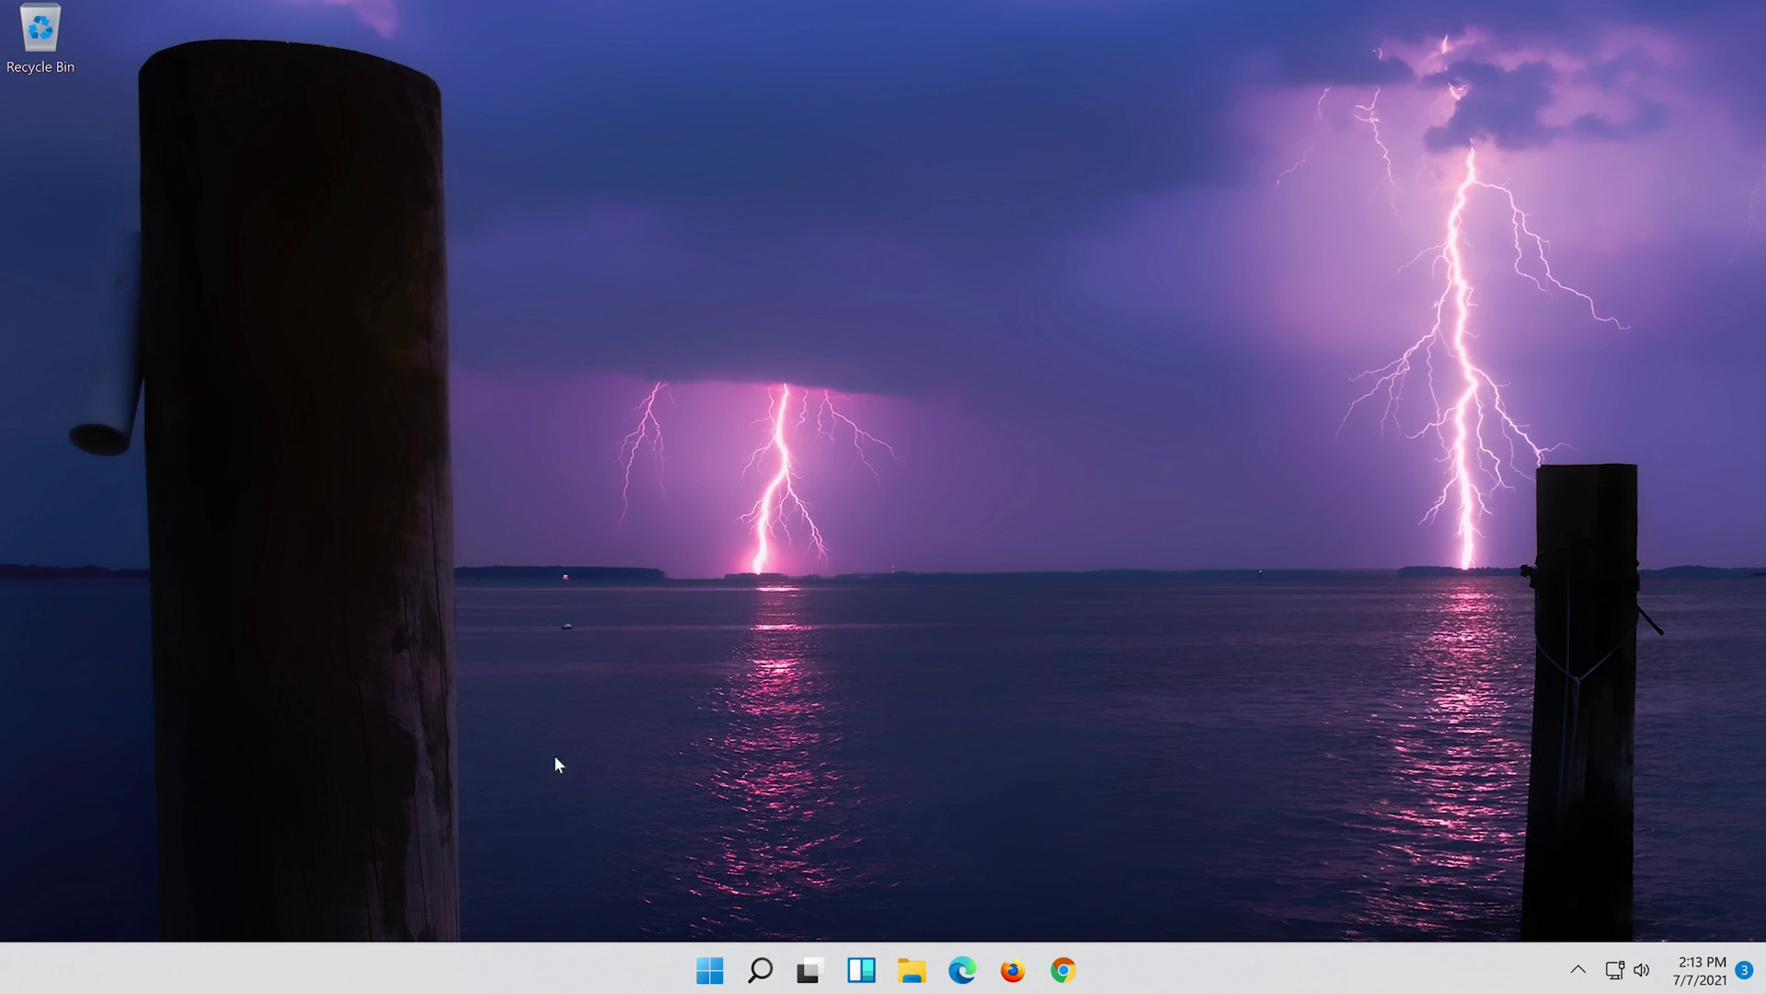
# Find and open Settings through Windows search and go to the advanced network settings under Network & internet
pyautogui.click(775, 975)
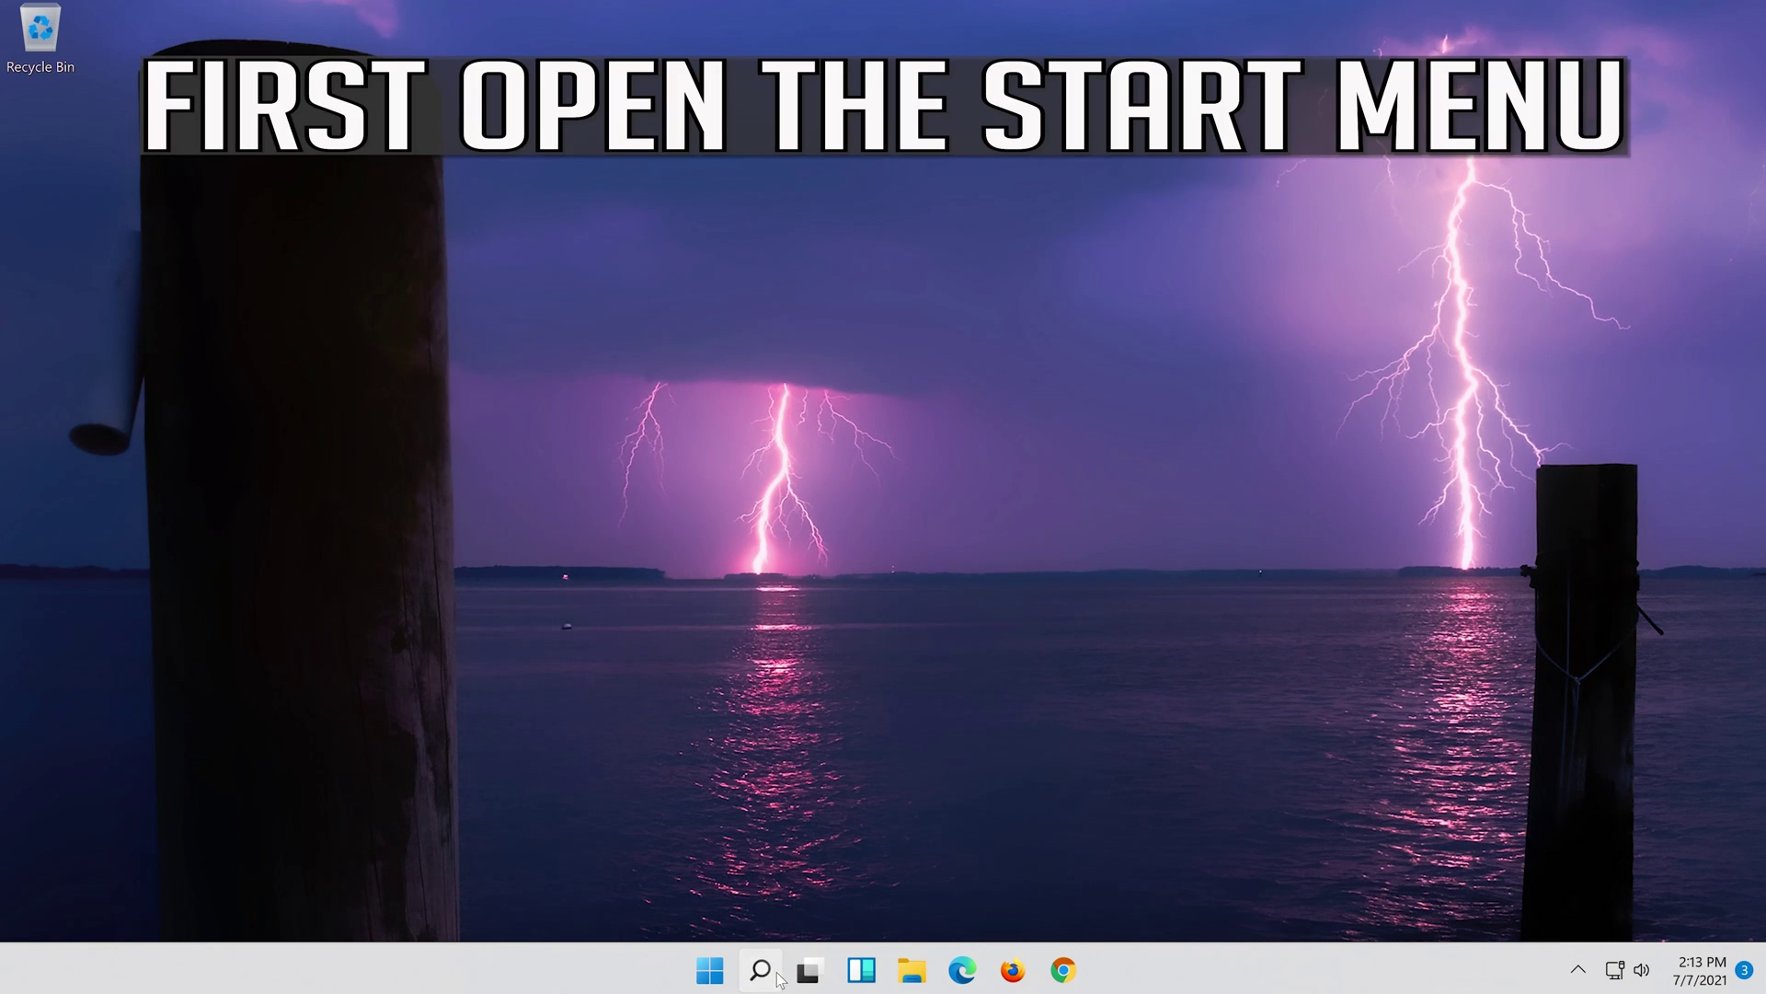
pyautogui.write('settings')
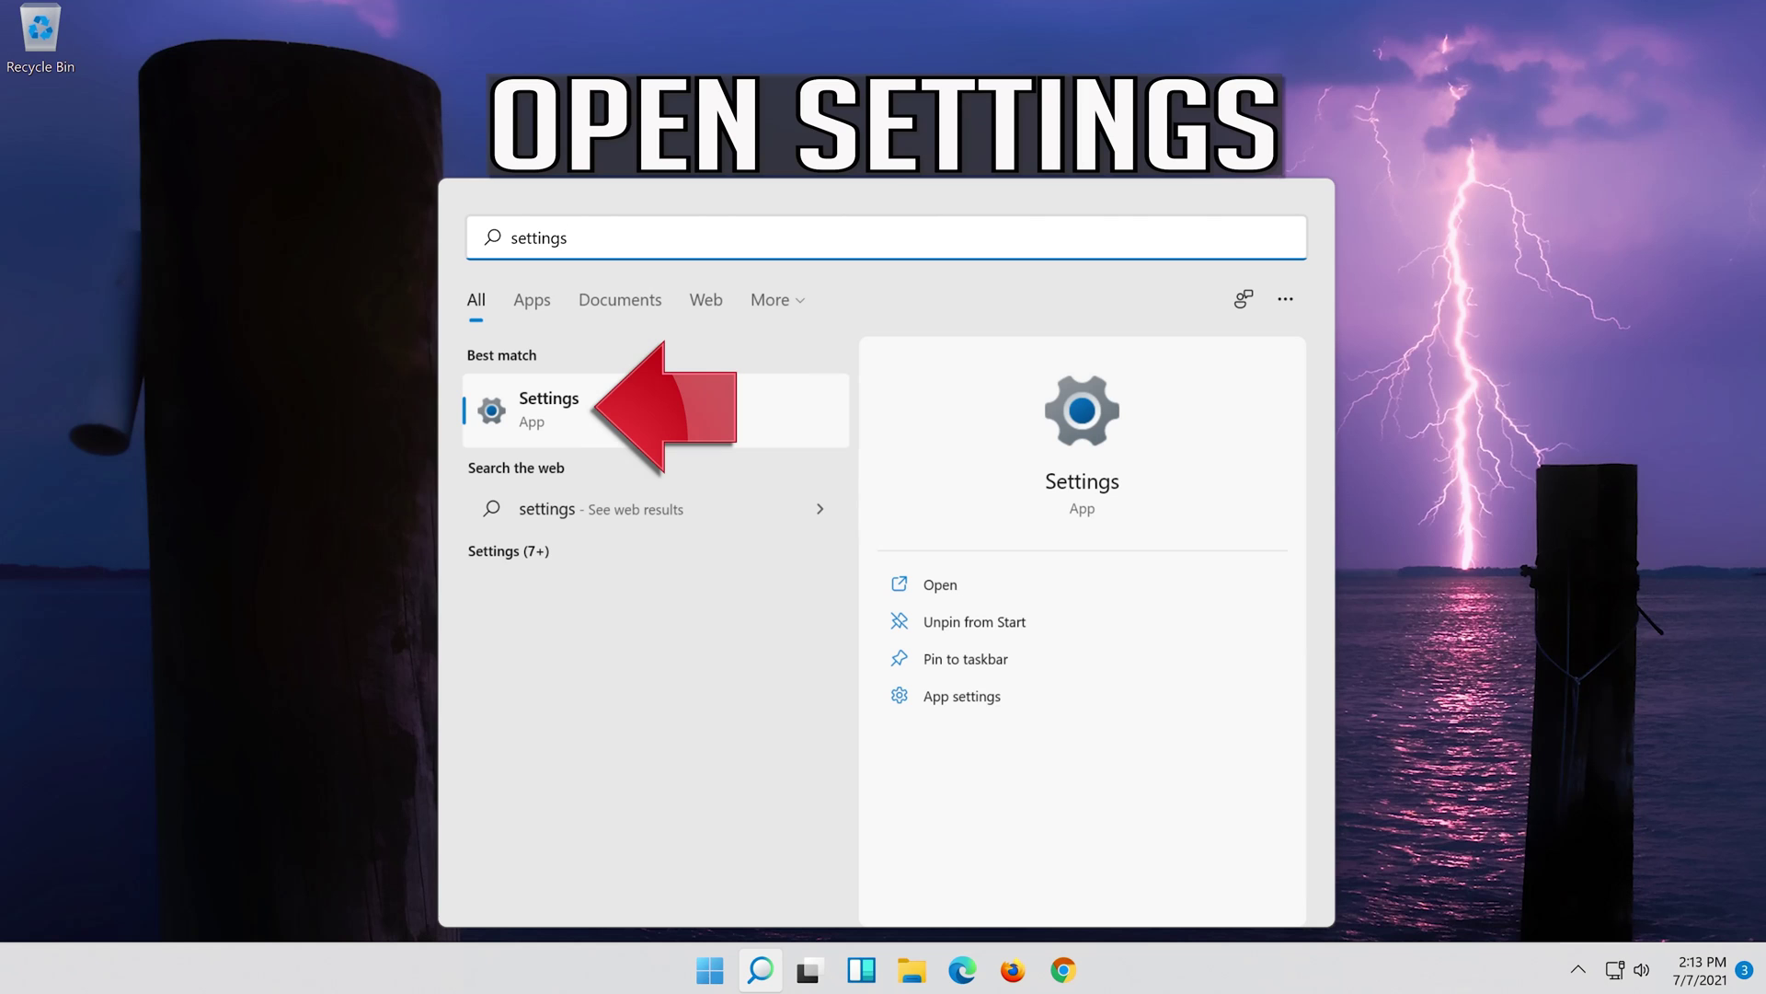
pyautogui.click(631, 423)
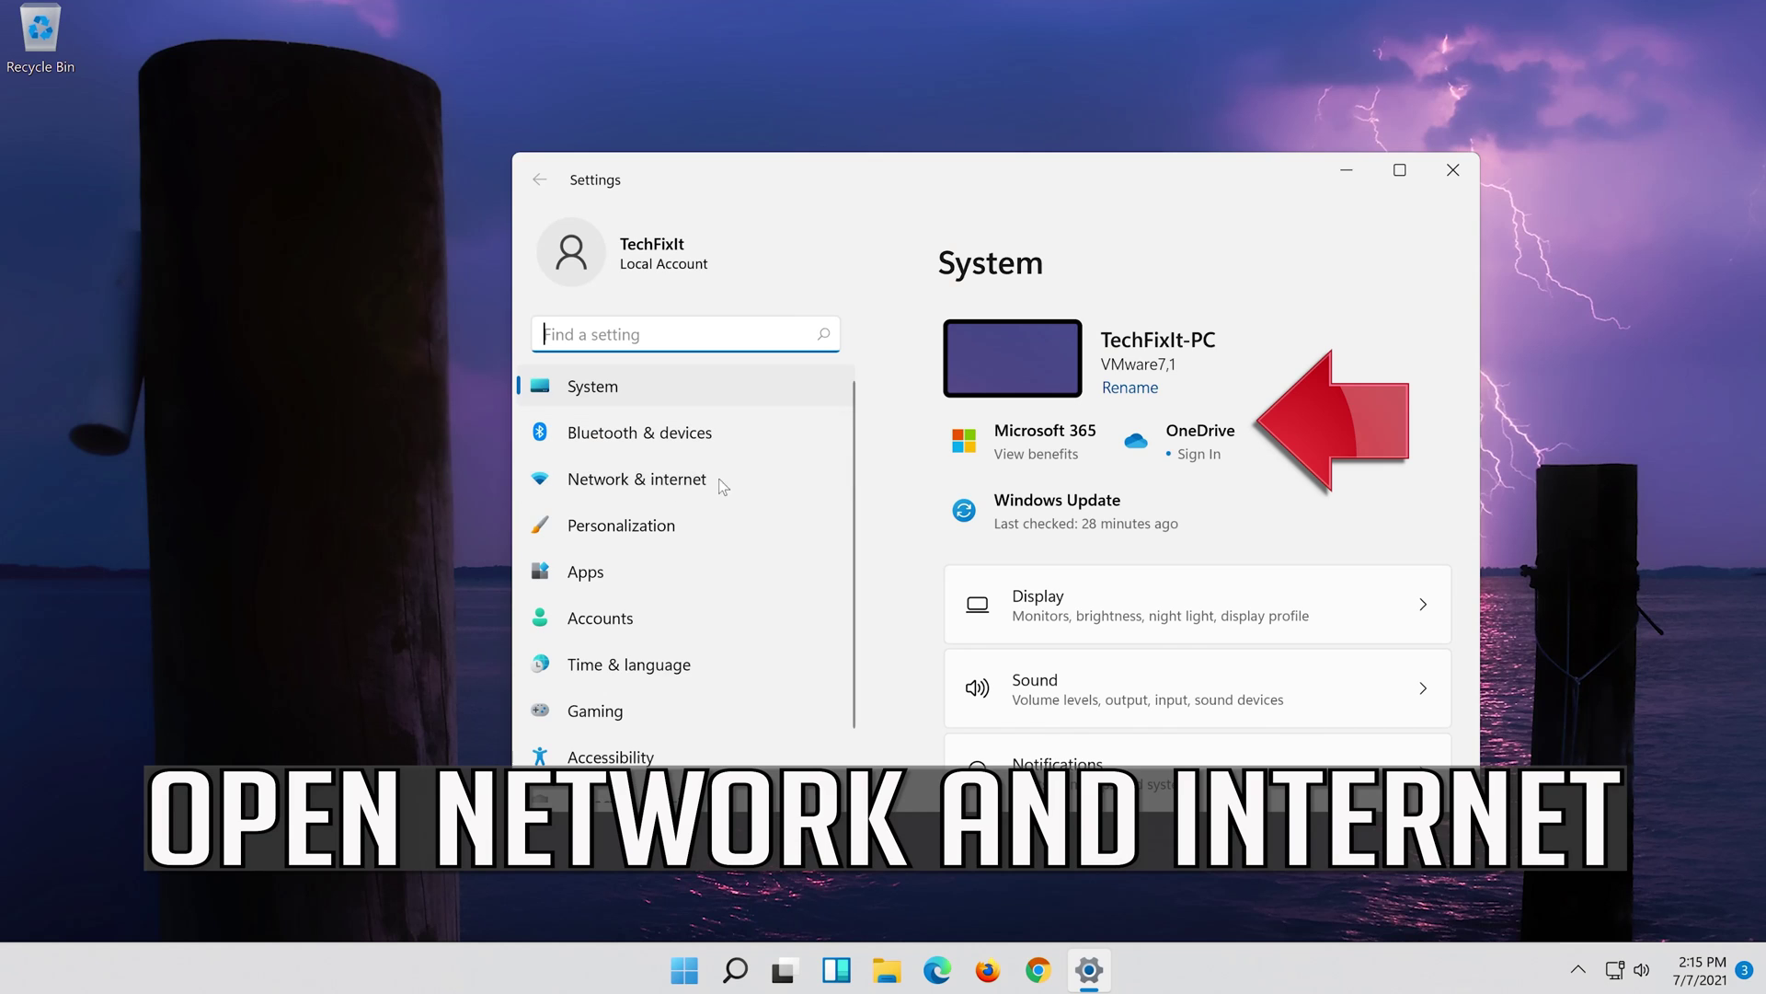
pyautogui.click(683, 485)
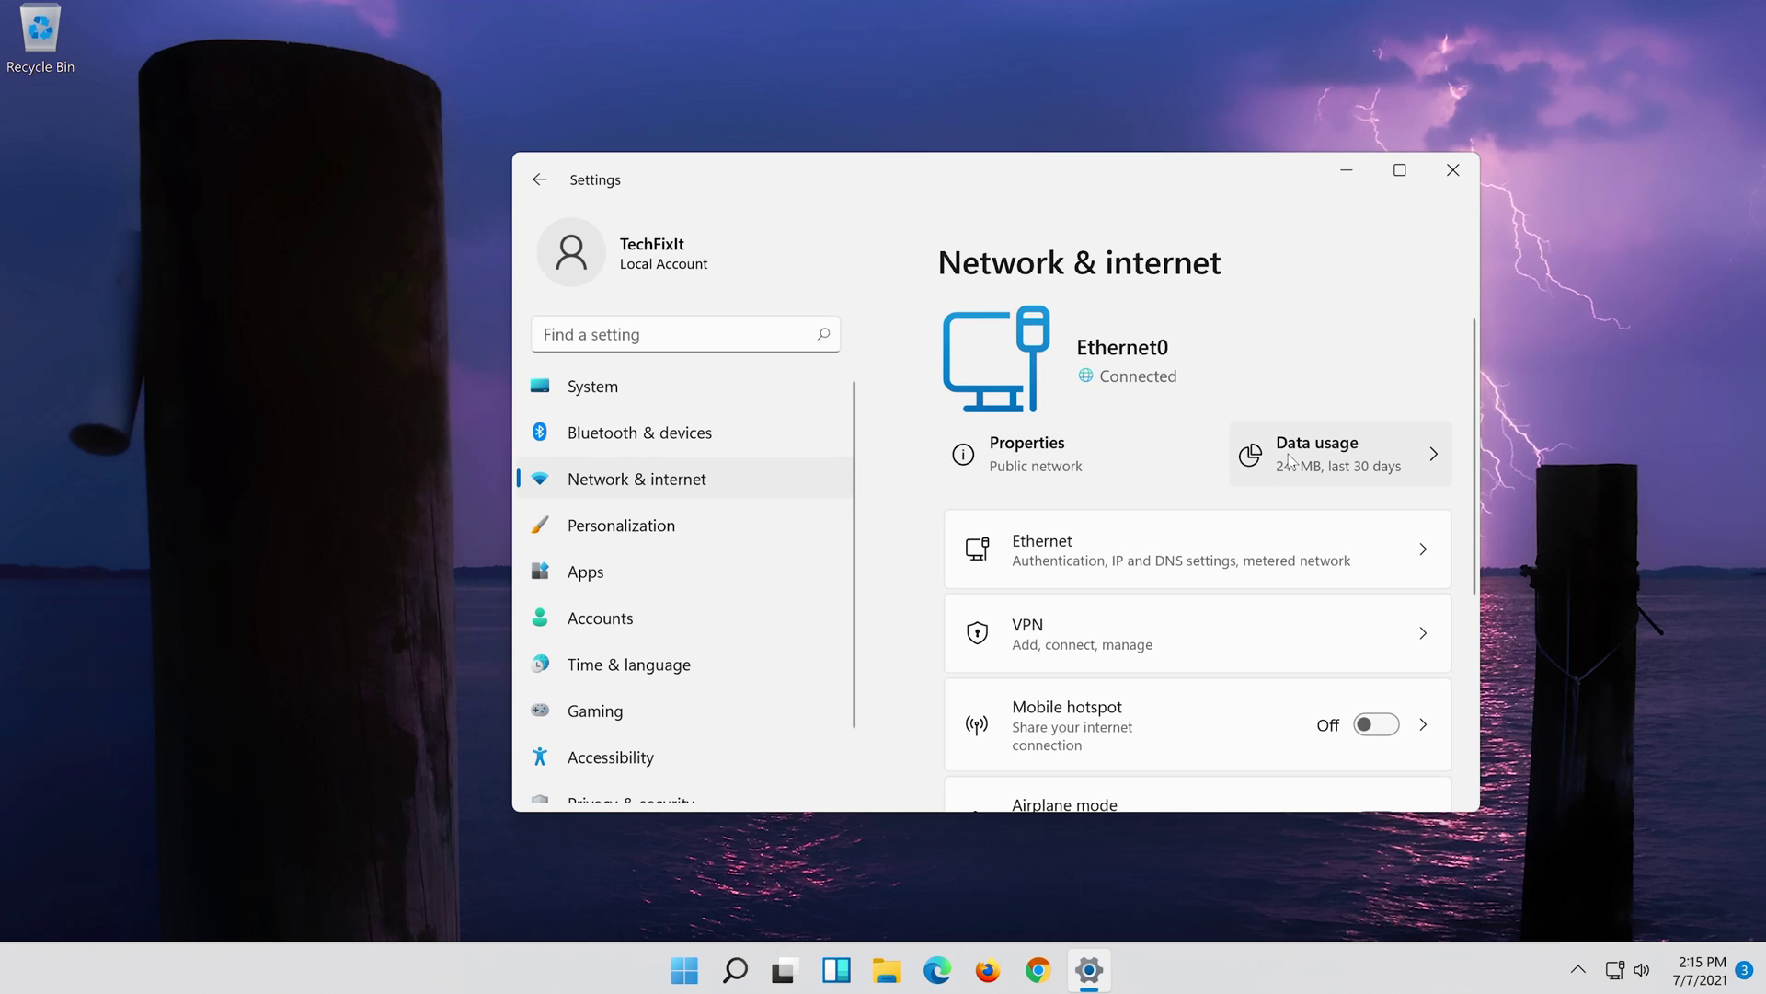
pyautogui.scroll(-3, 1270, 462)
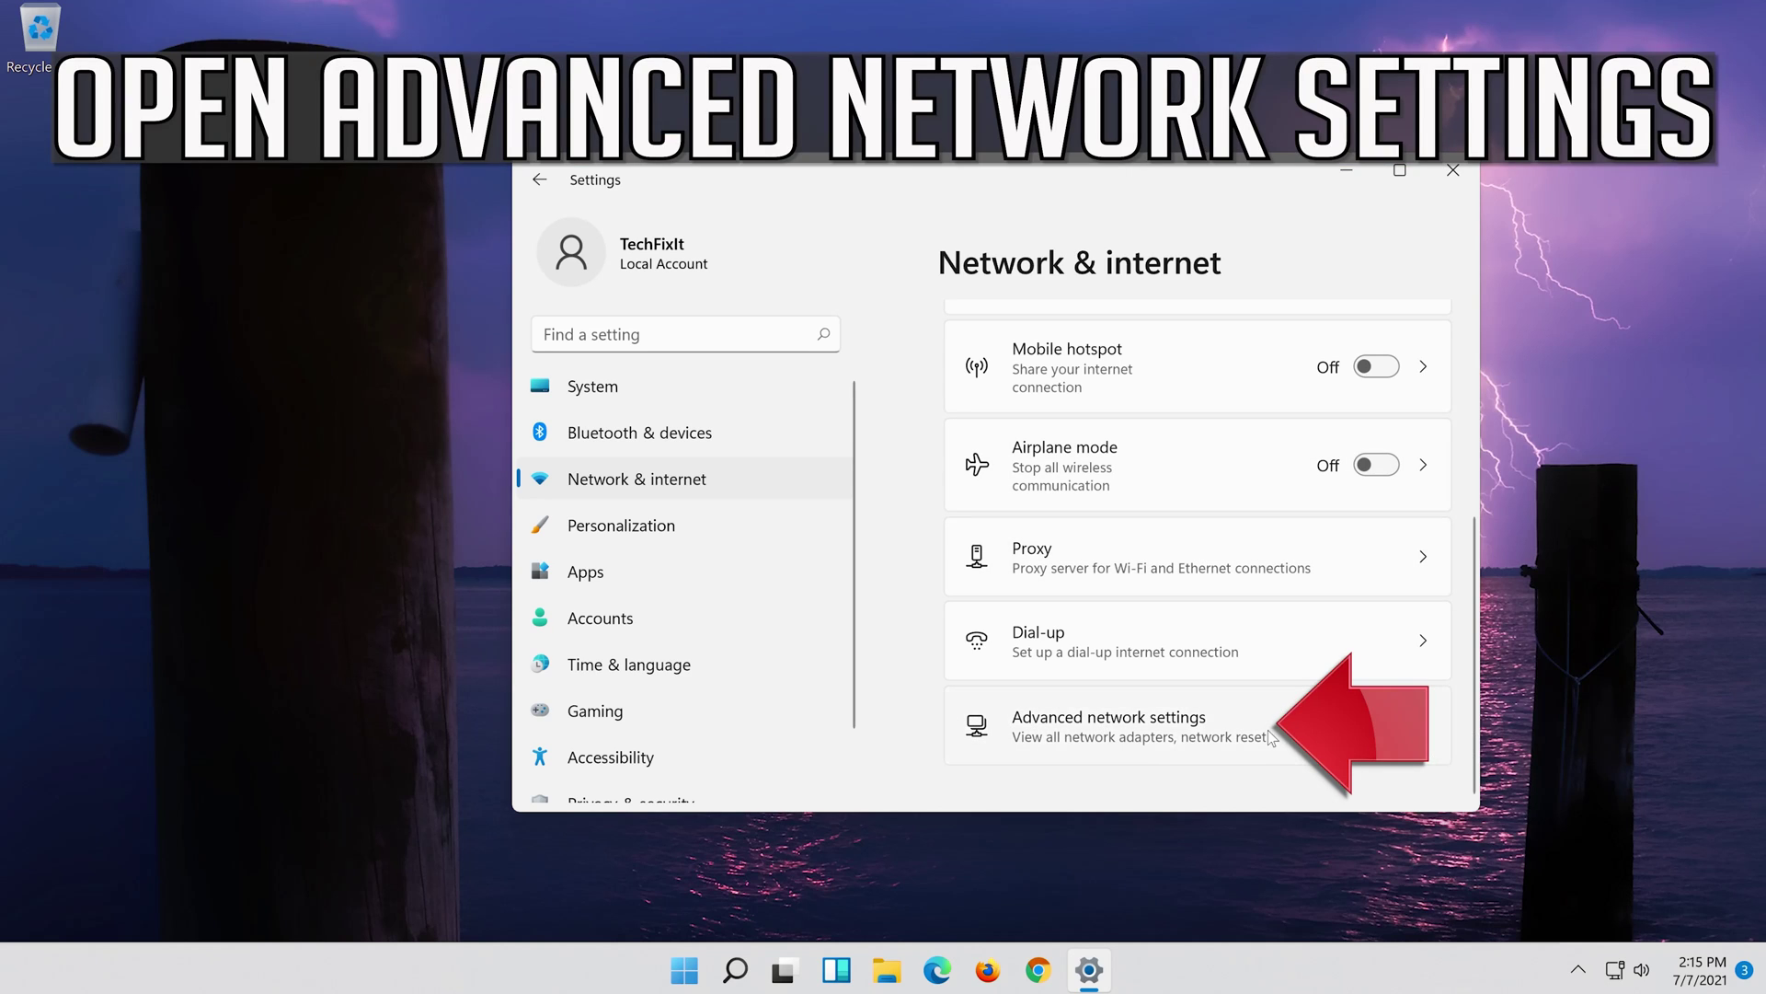
pyautogui.click(1084, 733)
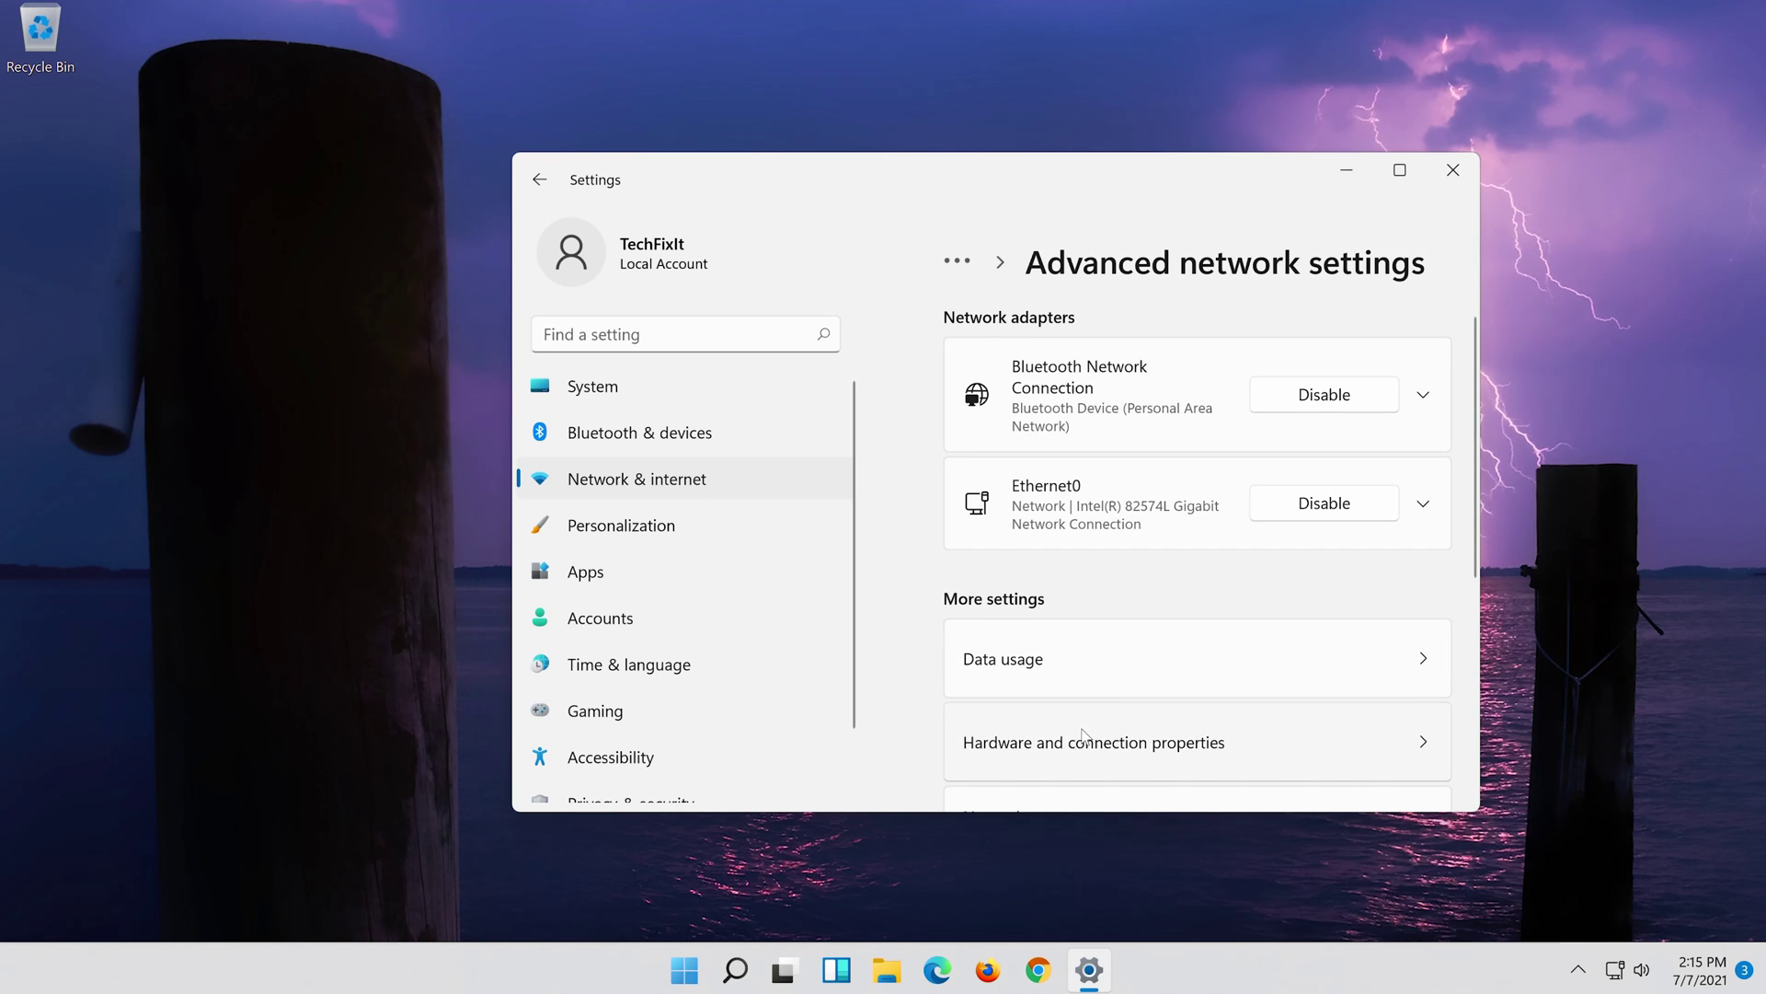
# Run and confirm a network reset of all network adapters, dismiss the sign-out notice and close Settings
pyautogui.scroll(-3, 1082, 734)
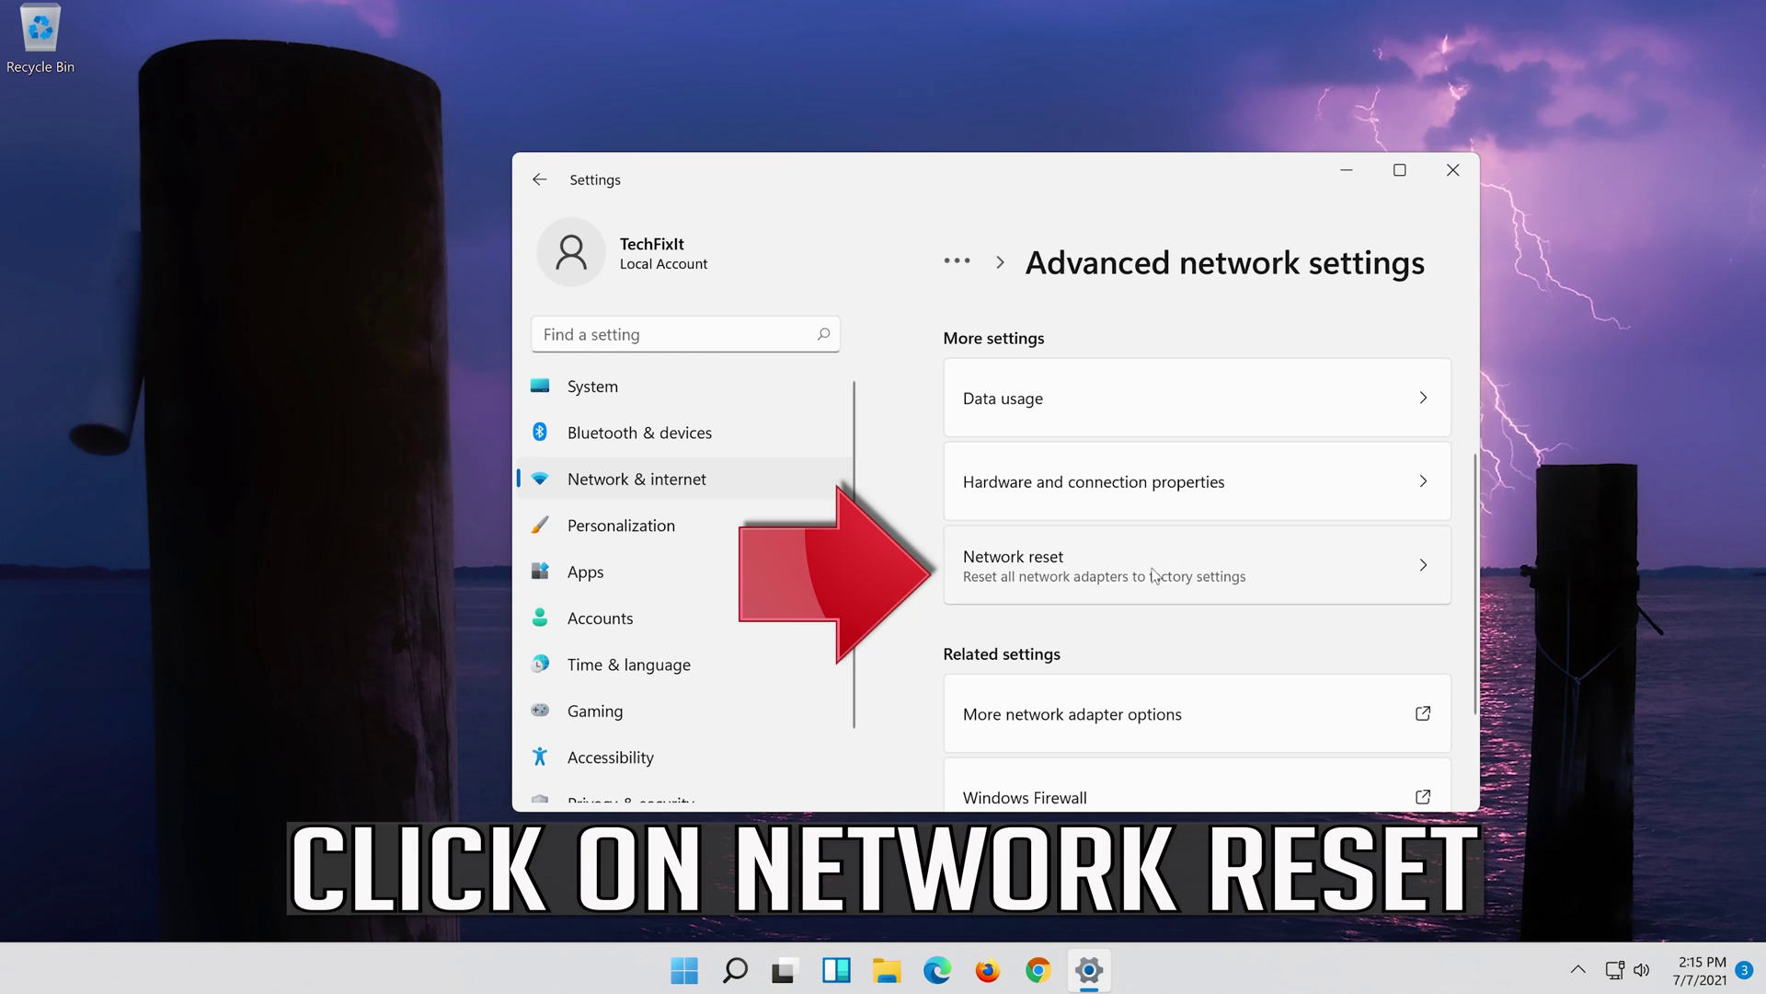
pyautogui.click(1182, 567)
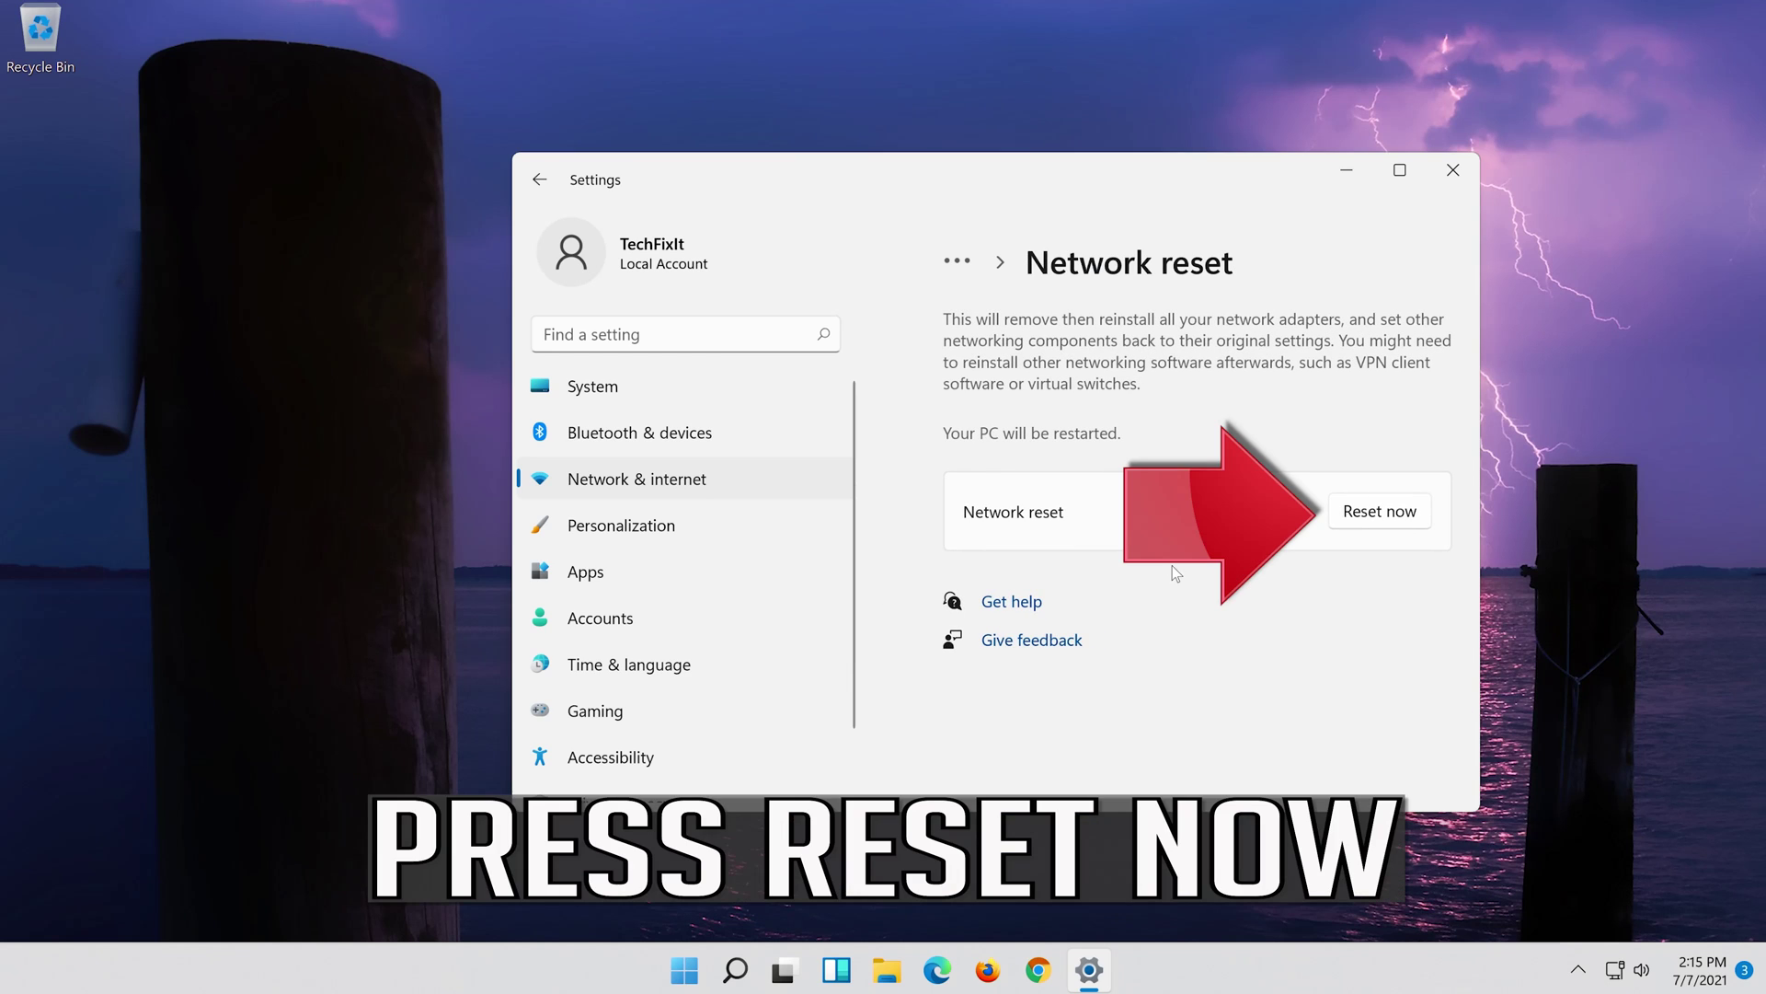
pyautogui.click(1387, 509)
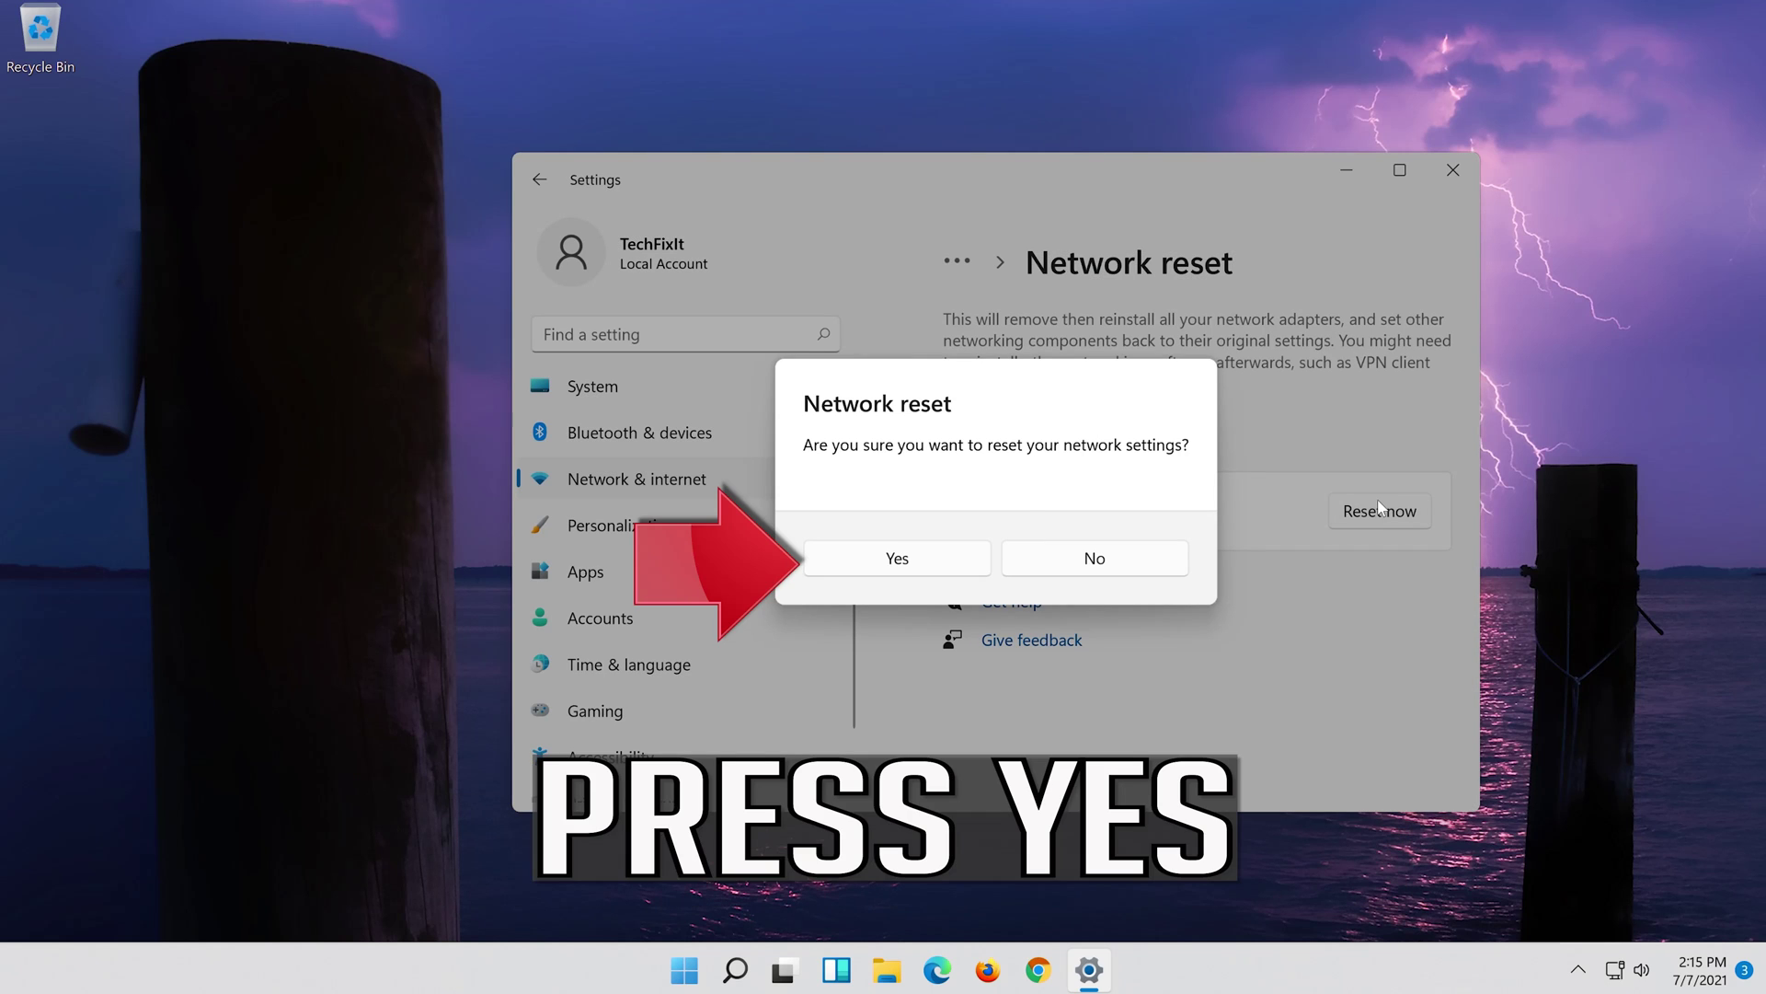
pyautogui.click(913, 561)
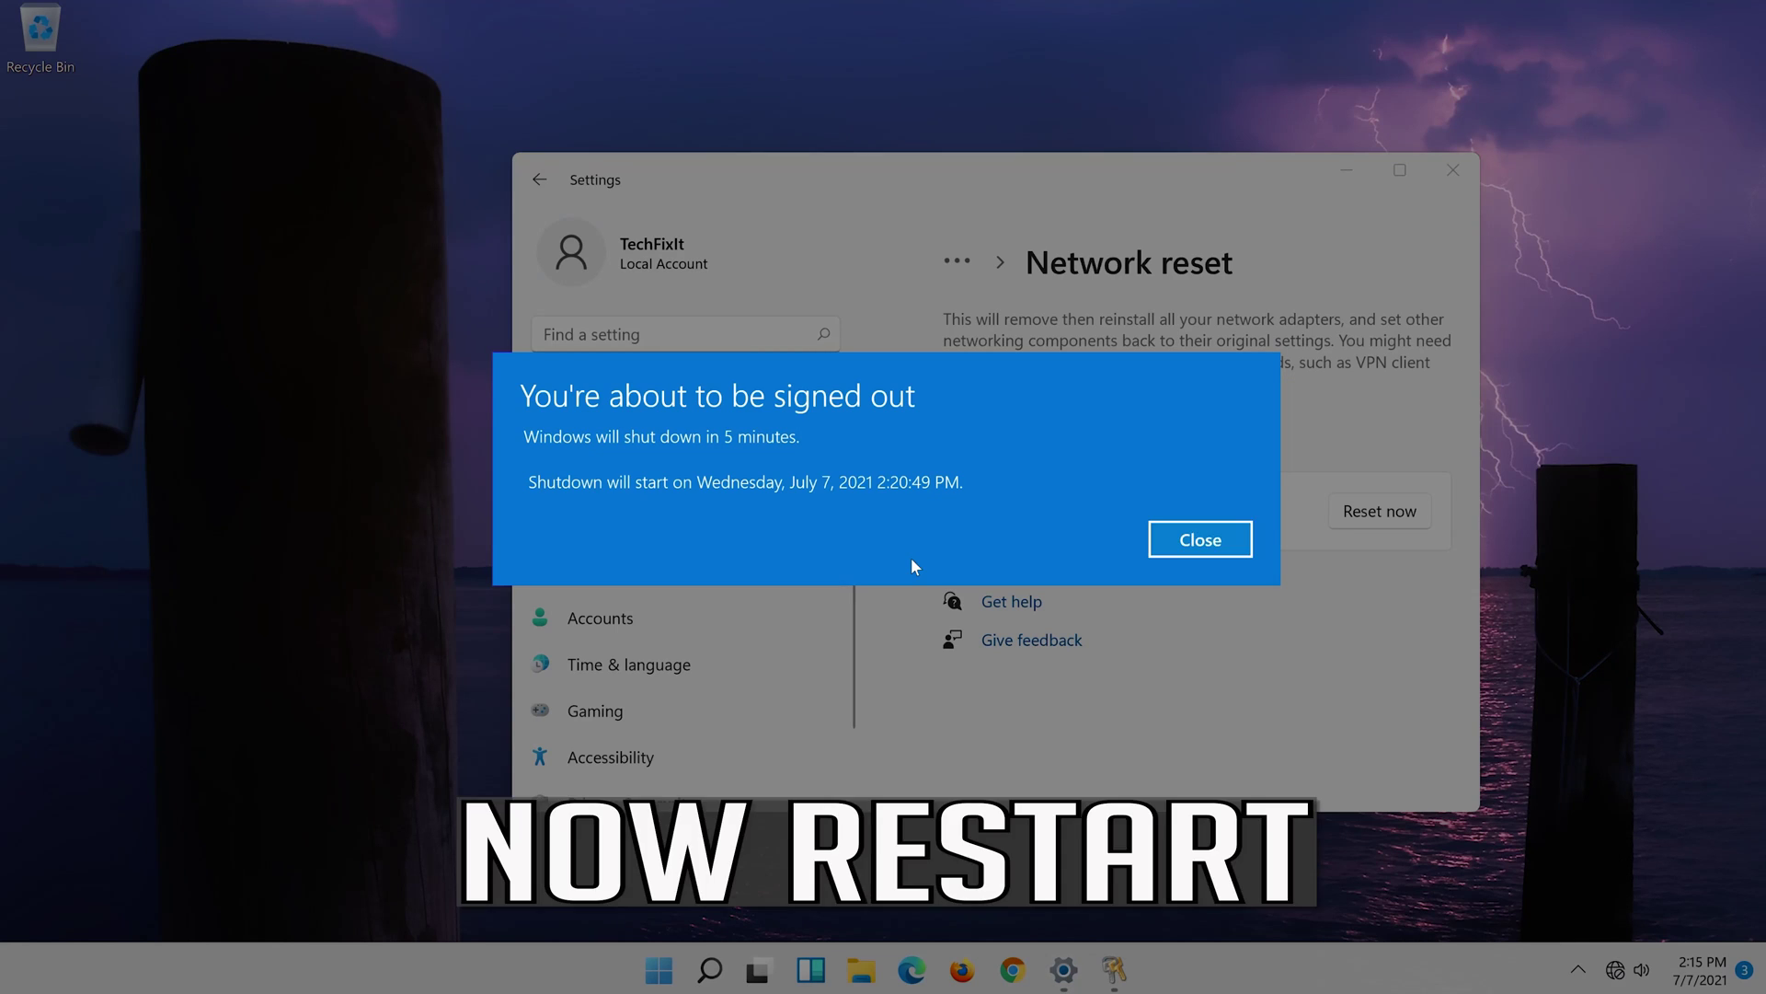
pyautogui.click(1199, 542)
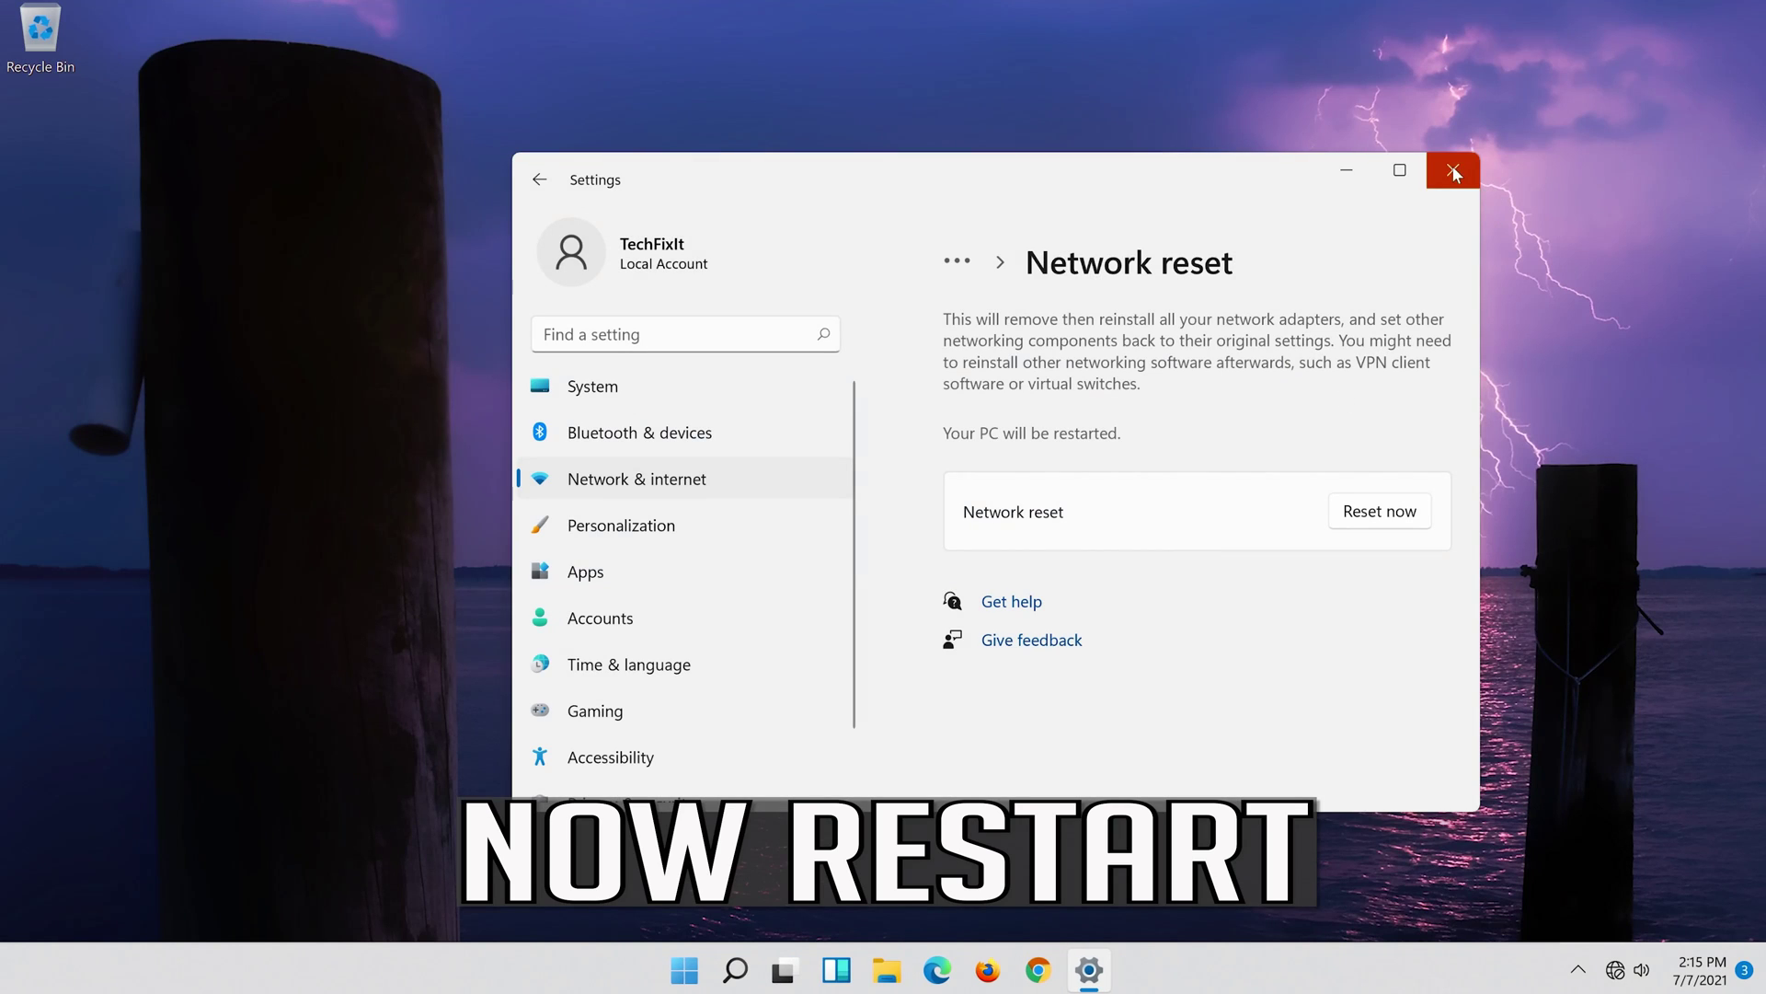
pyautogui.click(1453, 169)
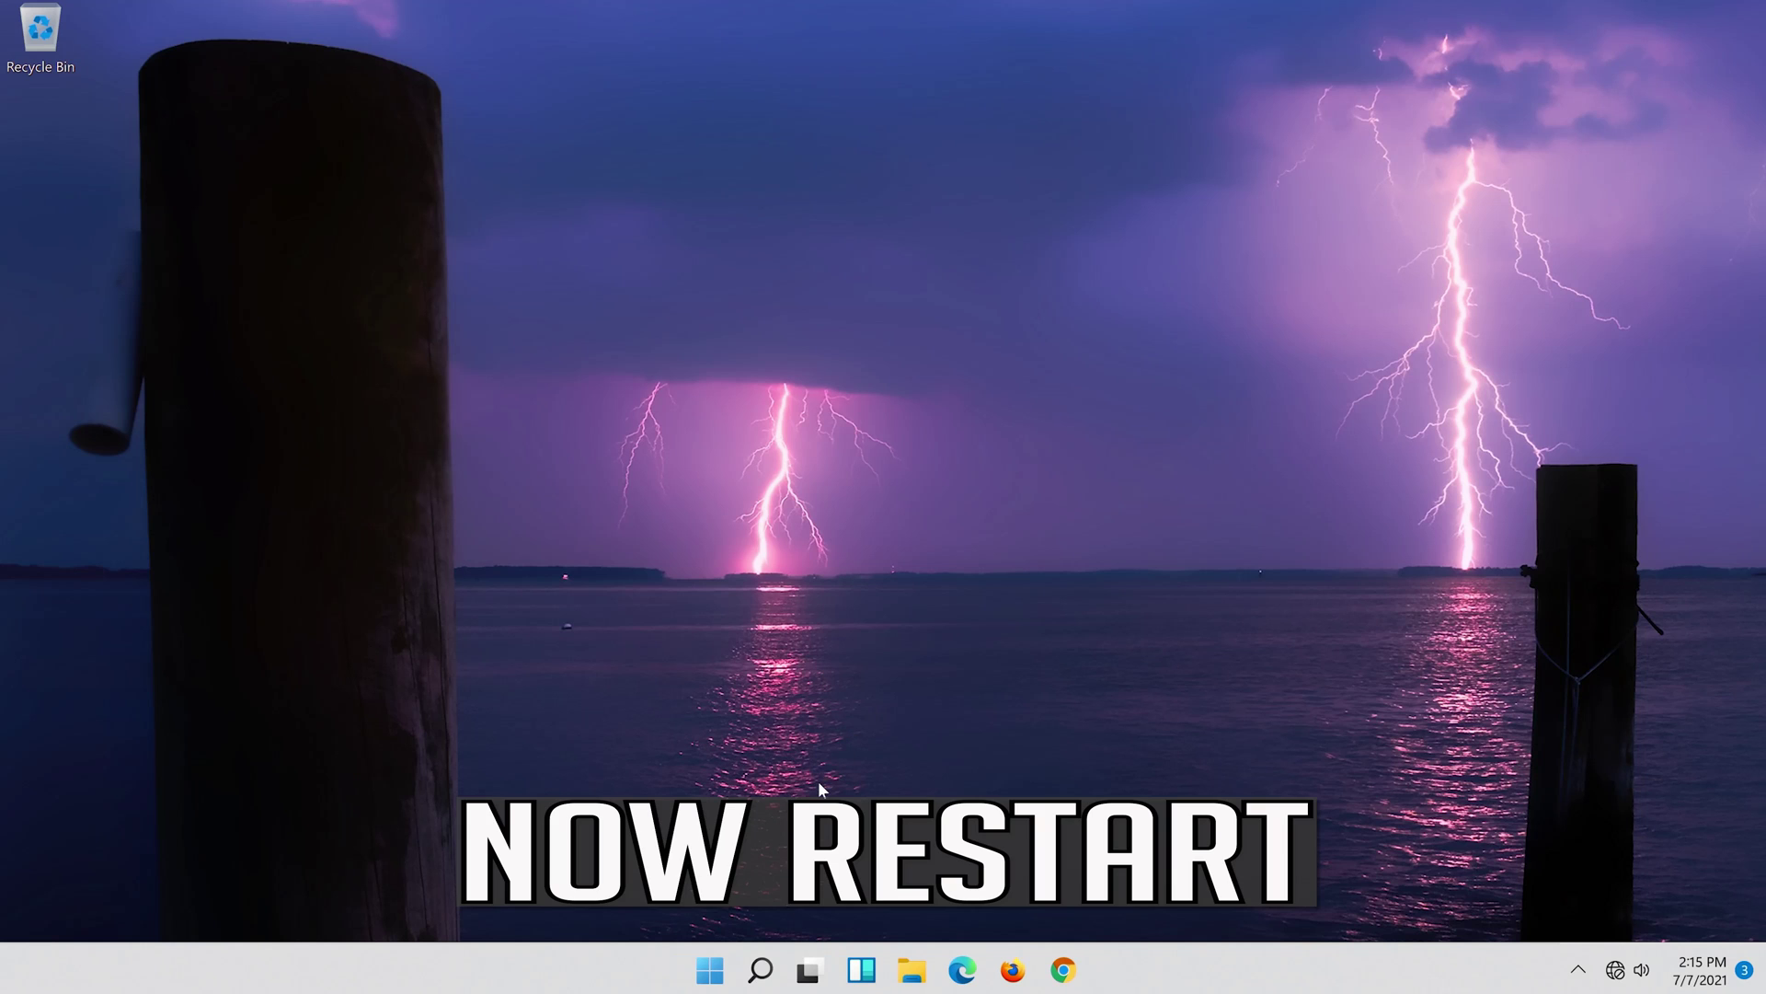
# Restart the computer to complete the network reset
pyautogui.click(696, 980)
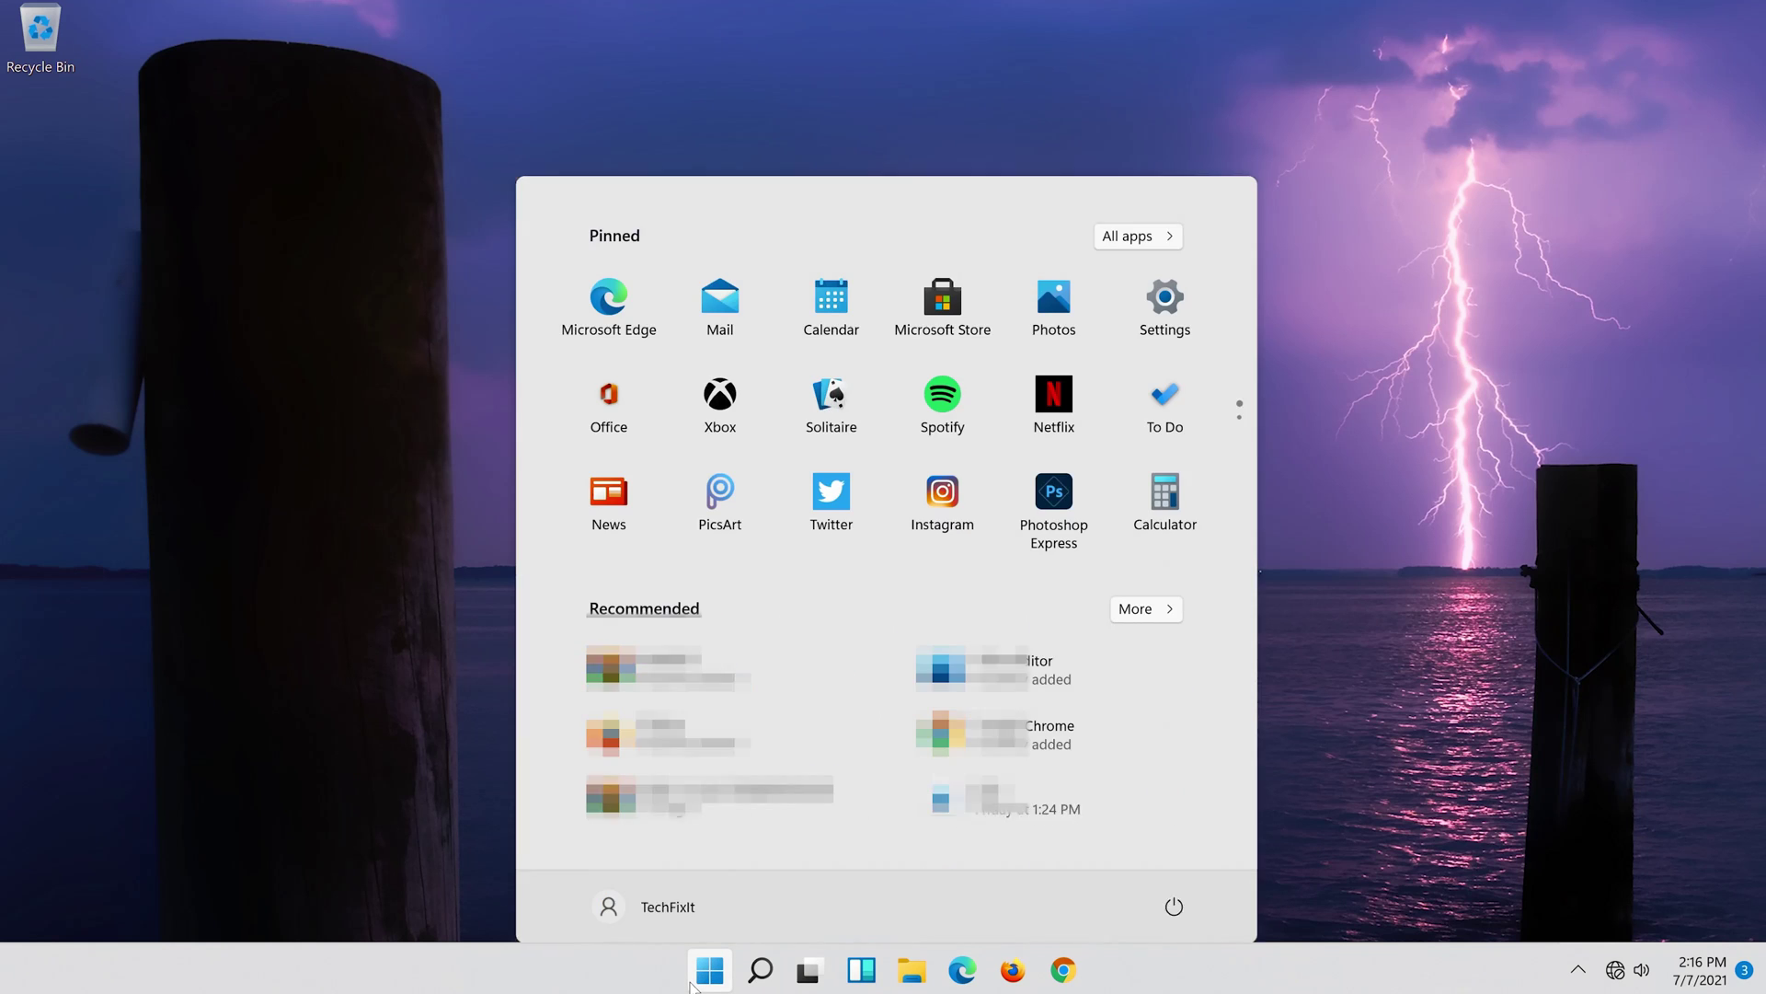
pyautogui.click(1174, 890)
pyautogui.click(1178, 840)
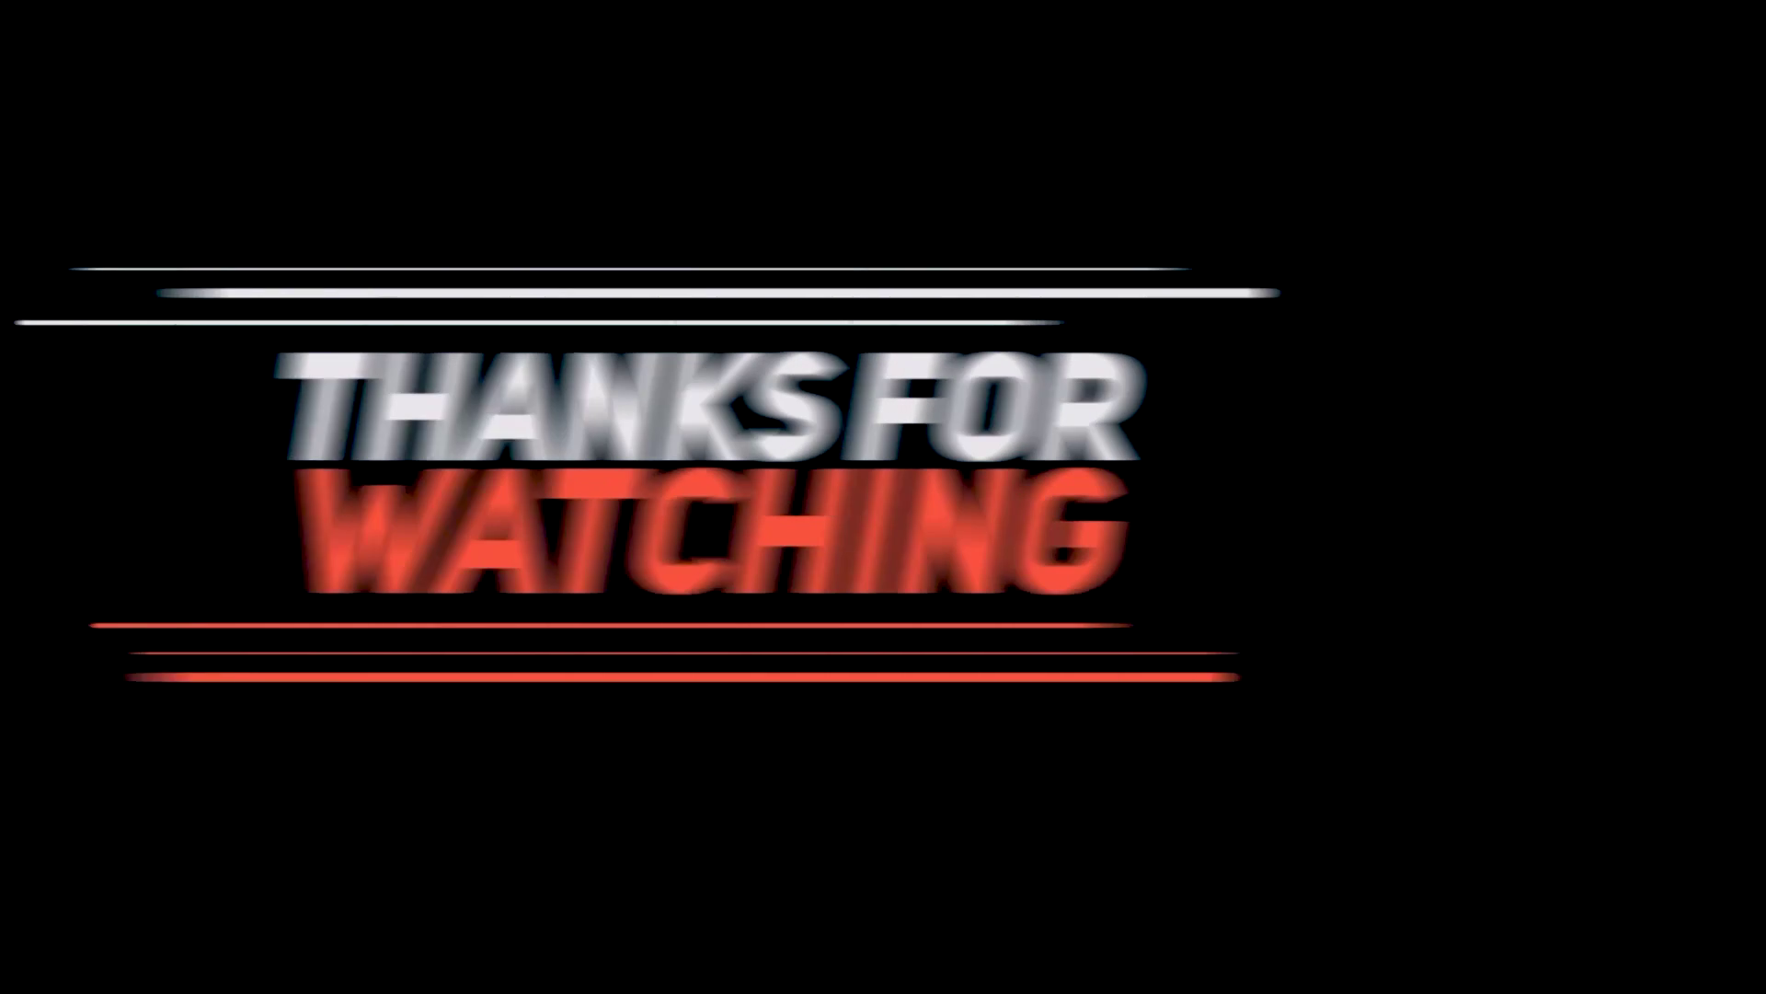